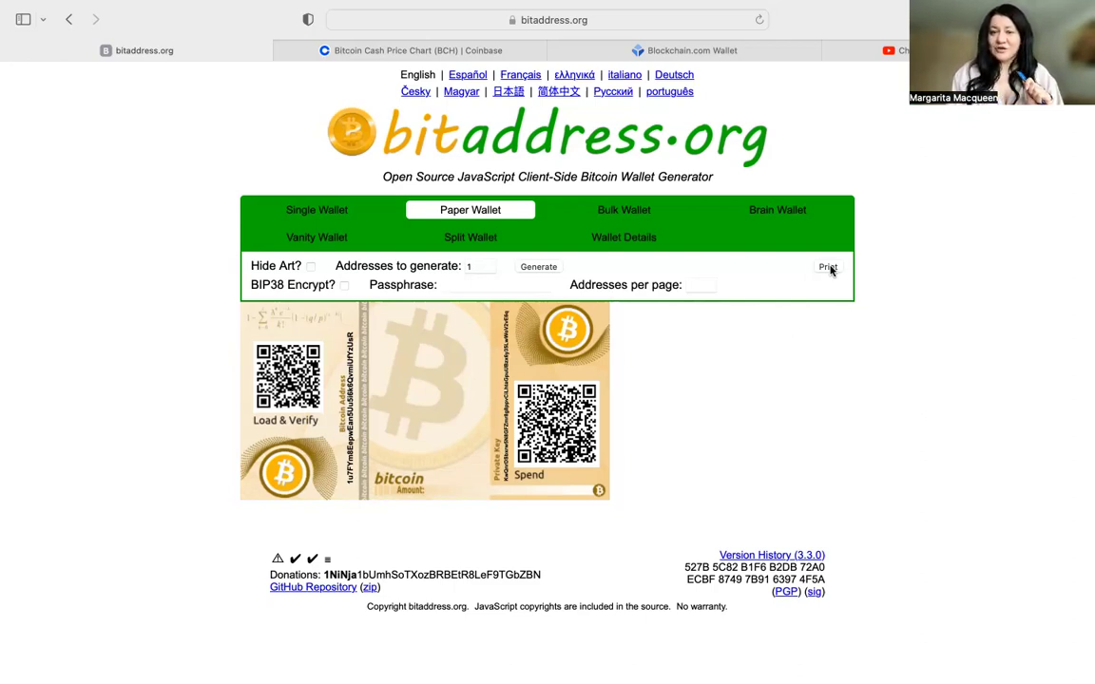
# Print the paper wallet on the Canon MG2500 series printer with Copies set to 5
pyautogui.click(827, 268)
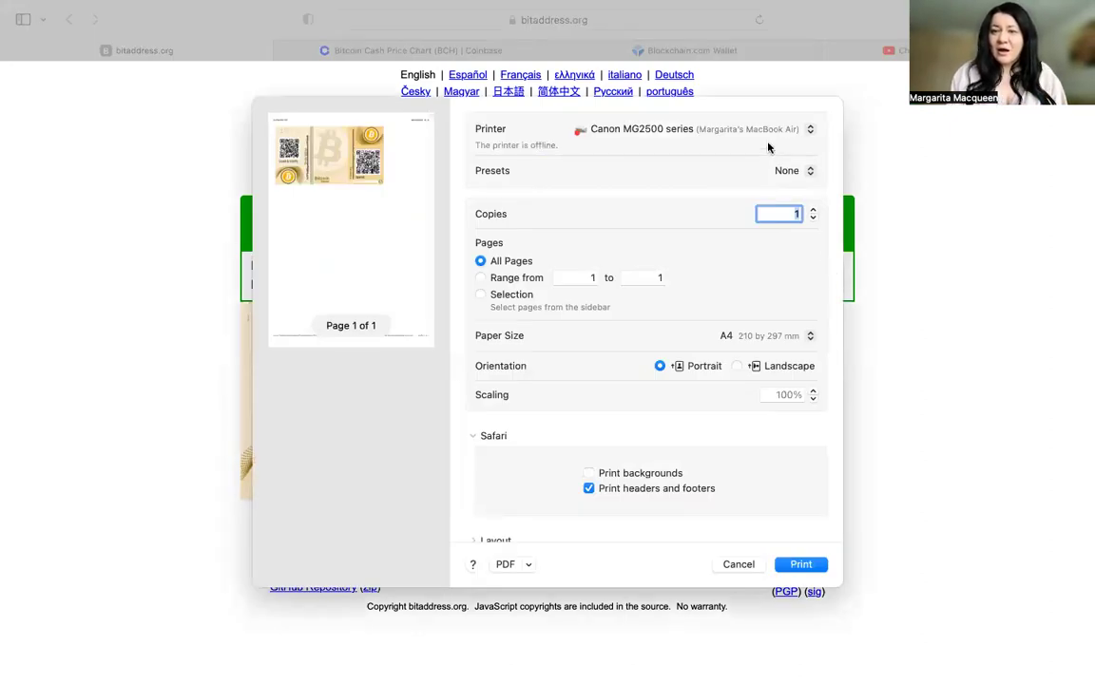
pyautogui.click(805, 134)
pyautogui.click(805, 135)
pyautogui.click(805, 135)
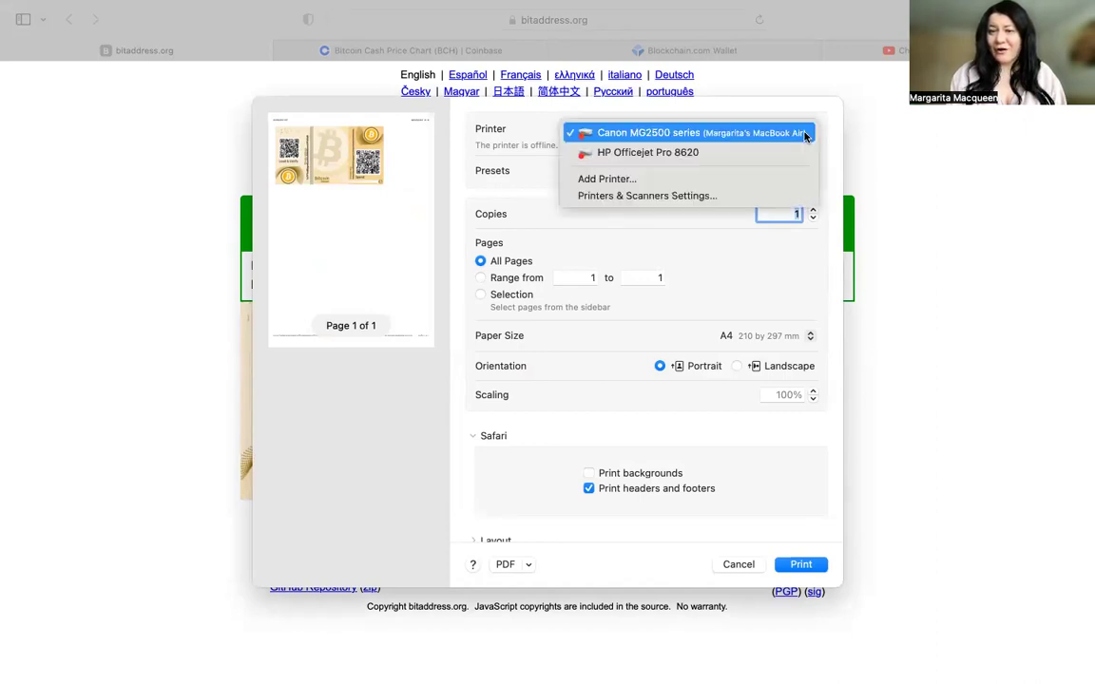
pyautogui.click(805, 135)
pyautogui.click(639, 279)
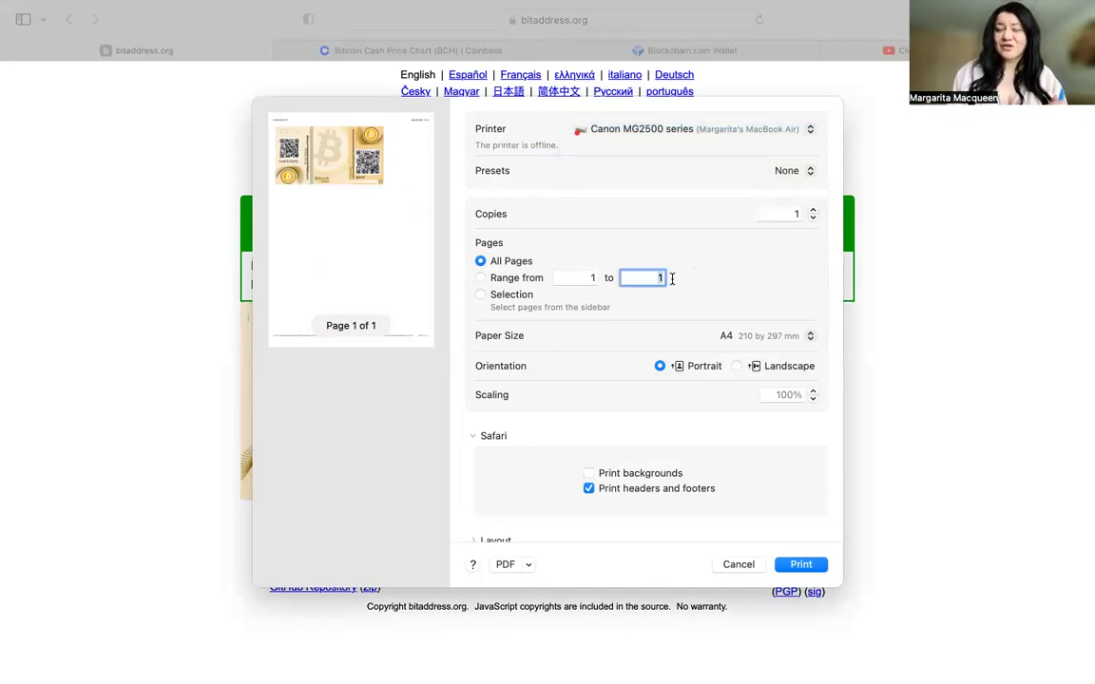
pyautogui.click(806, 216)
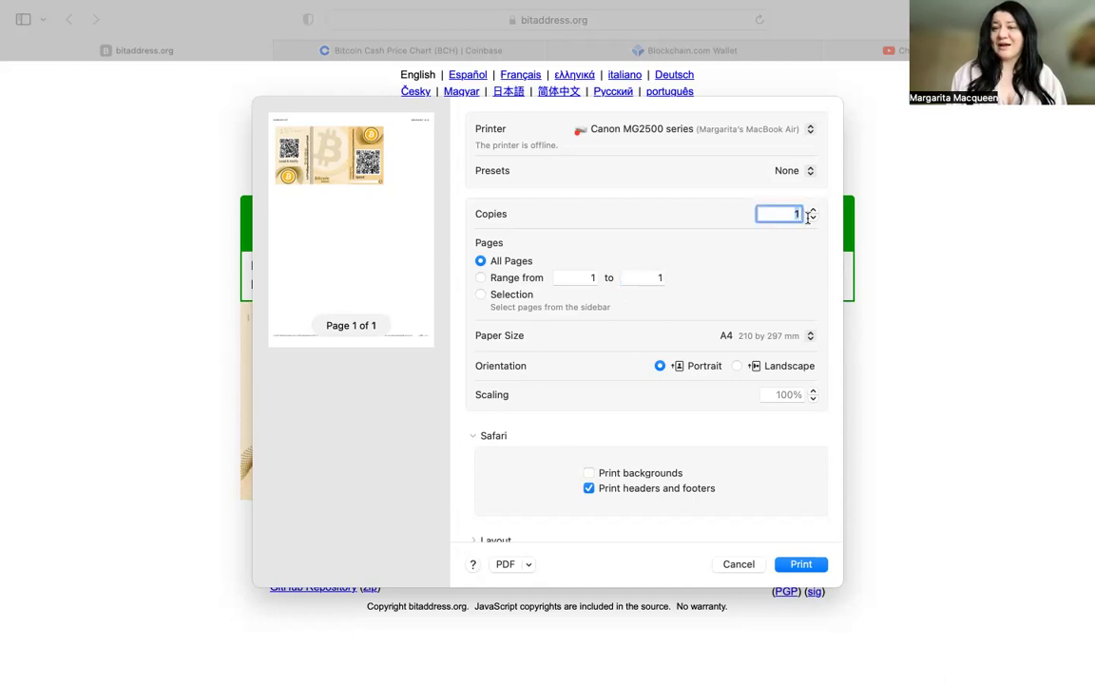
pyautogui.press('BackSpace')
pyautogui.write('5')
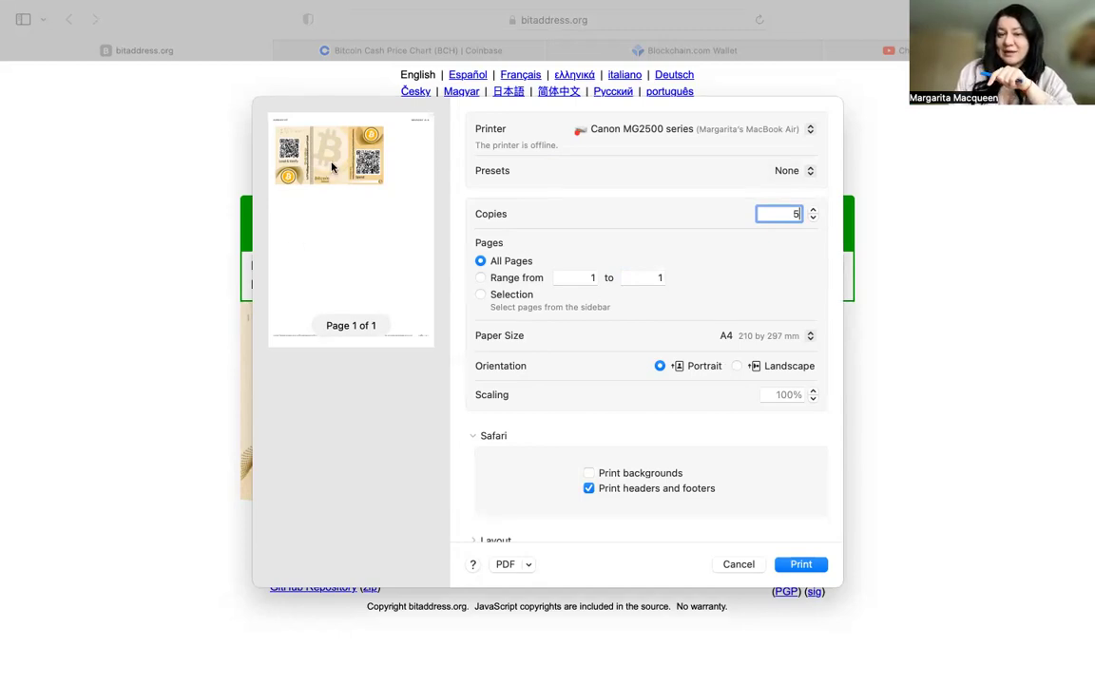
# Send the printout as a PDF to Preview, then bring the browser back to the front
pyautogui.click(528, 566)
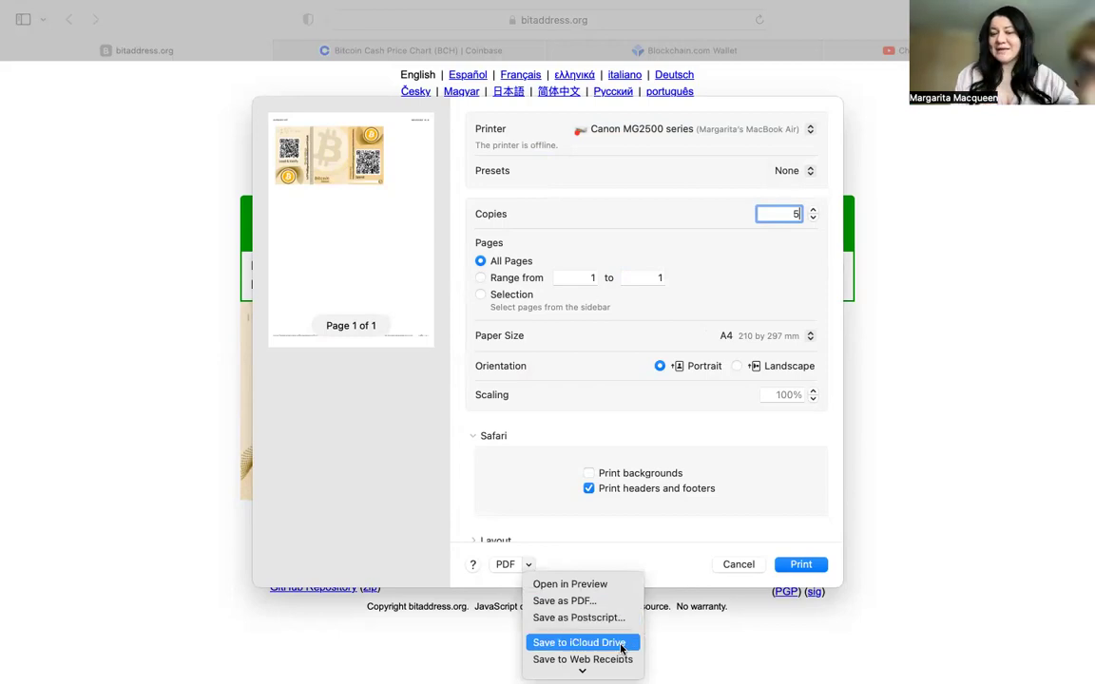
pyautogui.moveTo(581, 670)
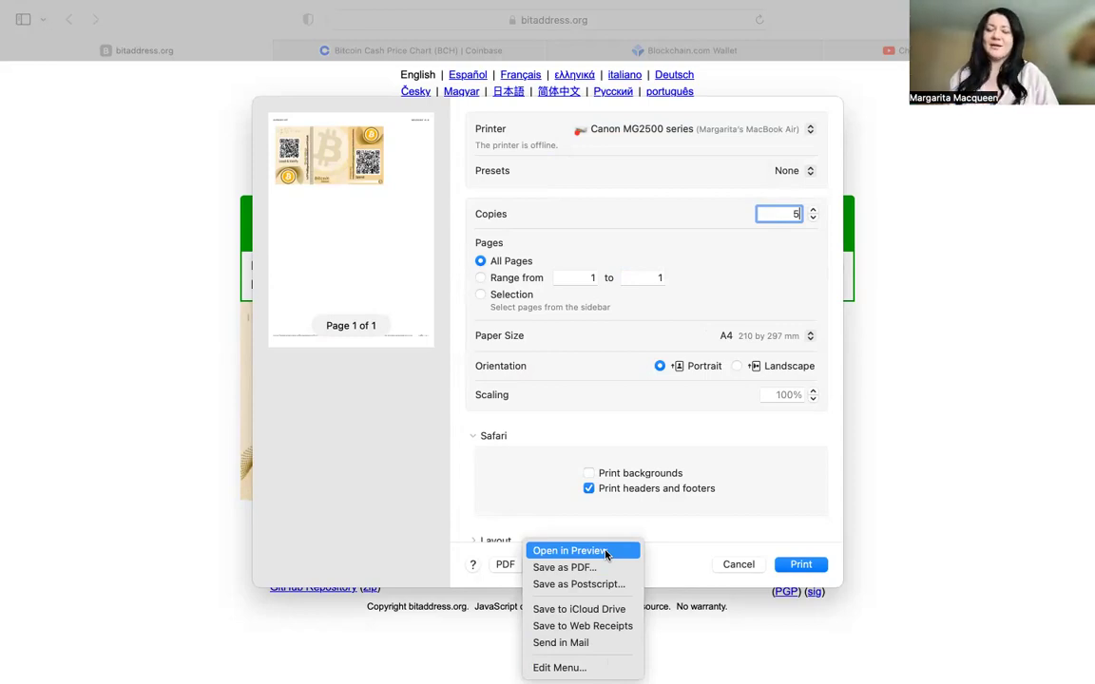
pyautogui.click(605, 551)
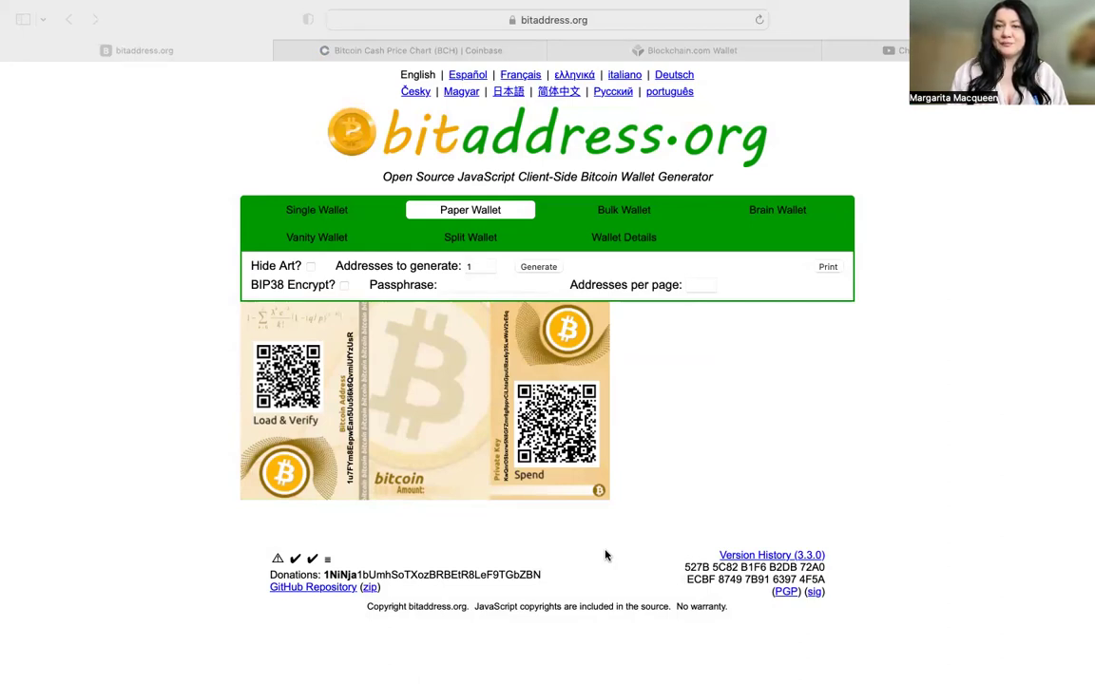
pyautogui.click(685, 45)
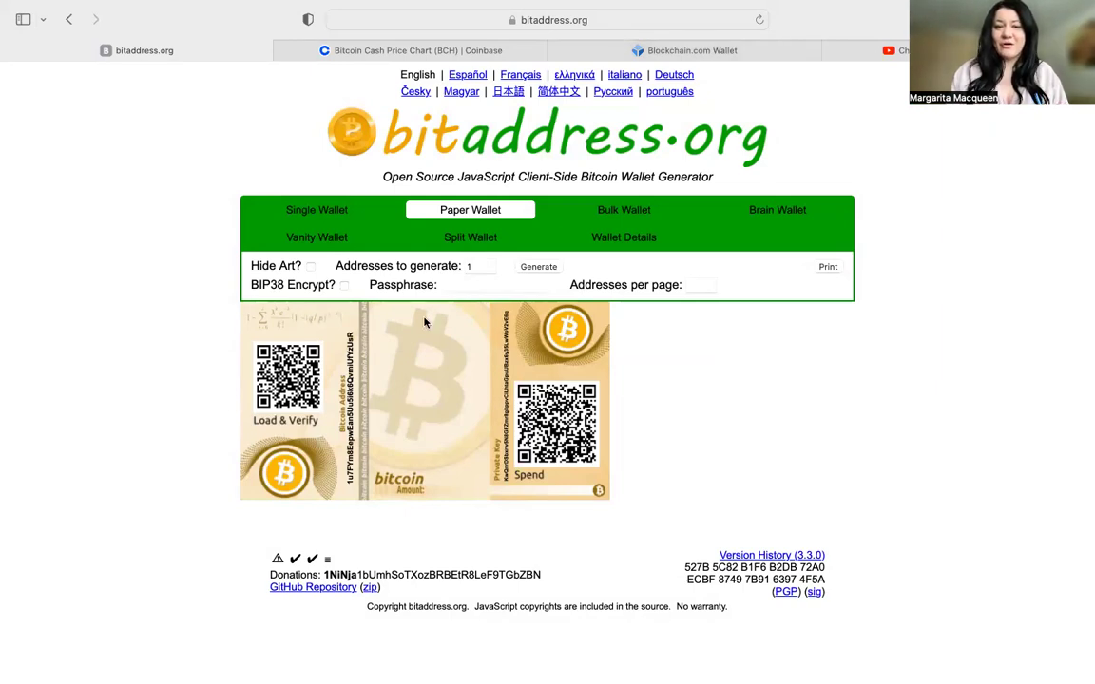
# View the bitaddress.org.pdf paper wallet full screen in Preview, then go back to the browser
pyautogui.press('super+p')
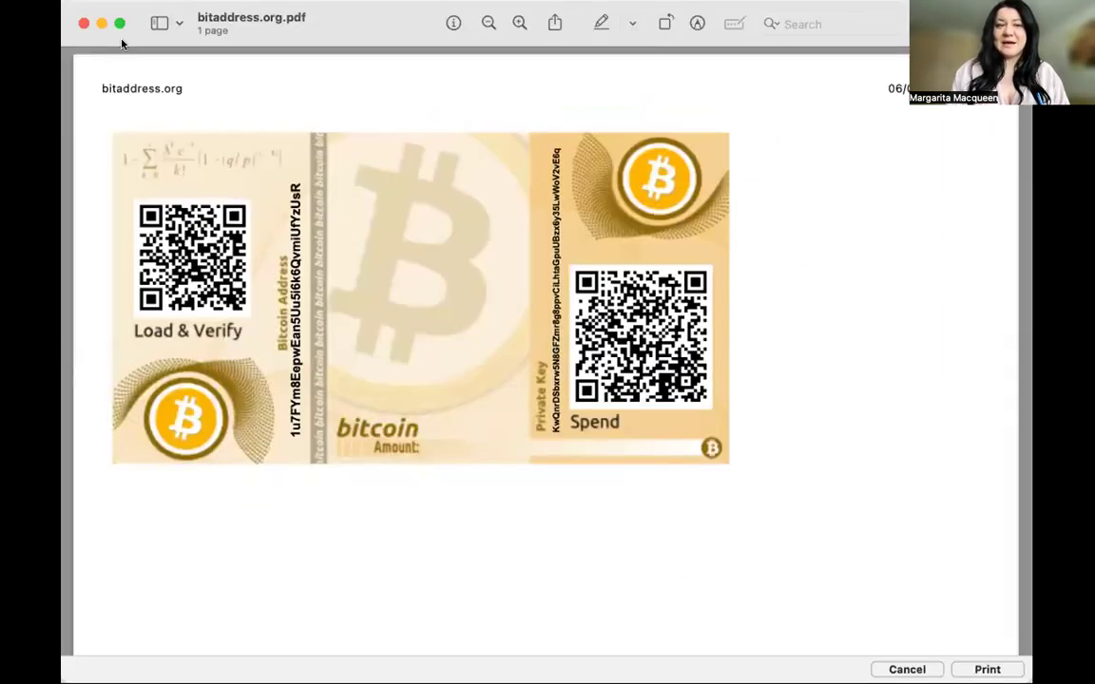
pyautogui.click(118, 23)
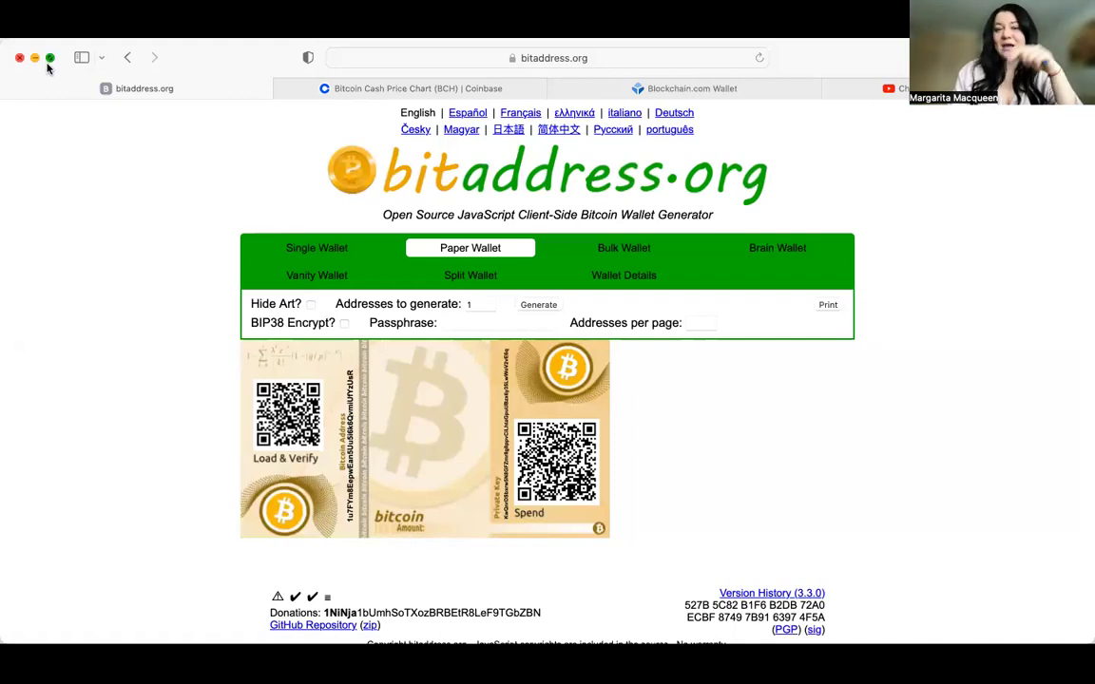
pyautogui.click(50, 59)
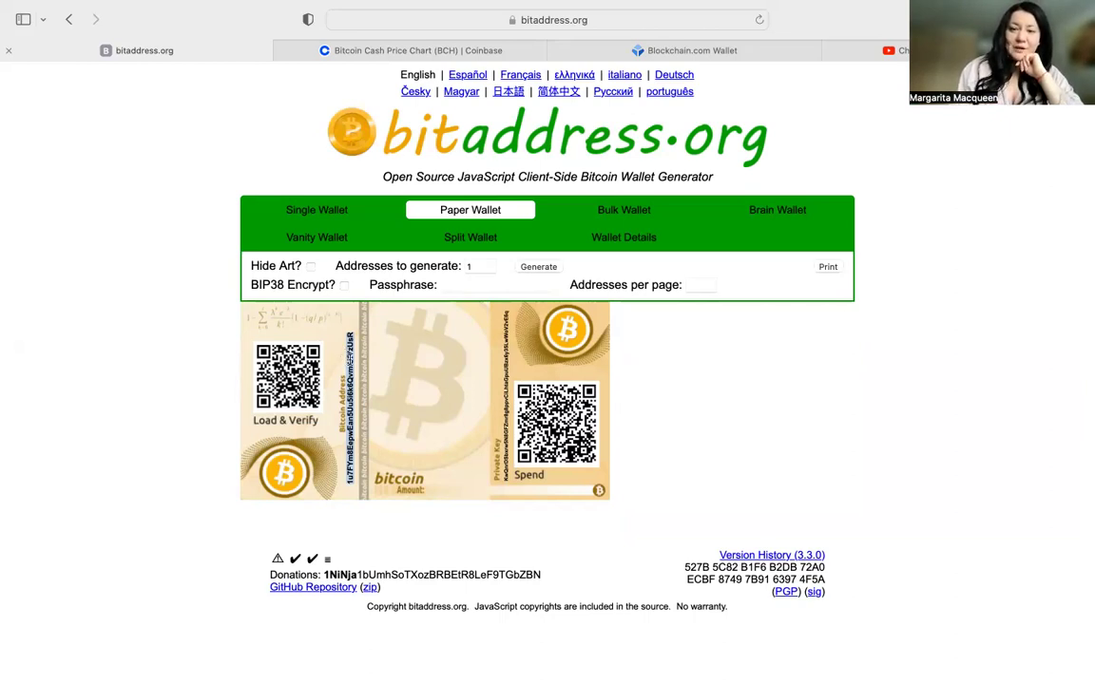
# Select and deselect the paper wallet image a few times, then switch to the Coinbase home dashboard
pyautogui.doubleClick(223, 338)
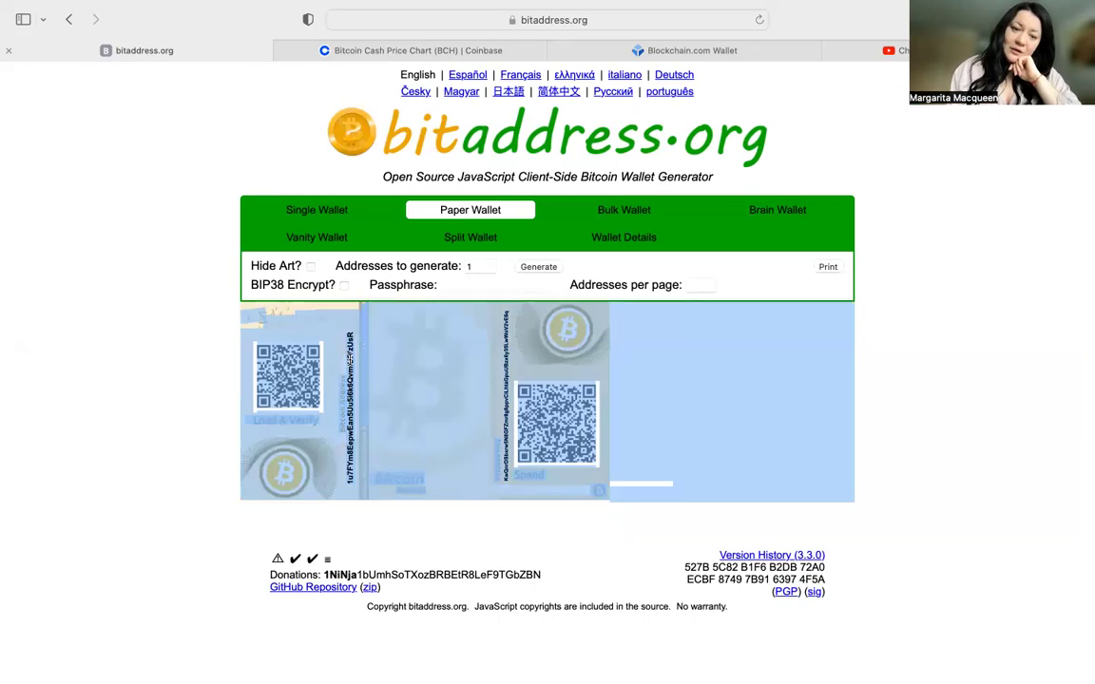
pyautogui.click(232, 363)
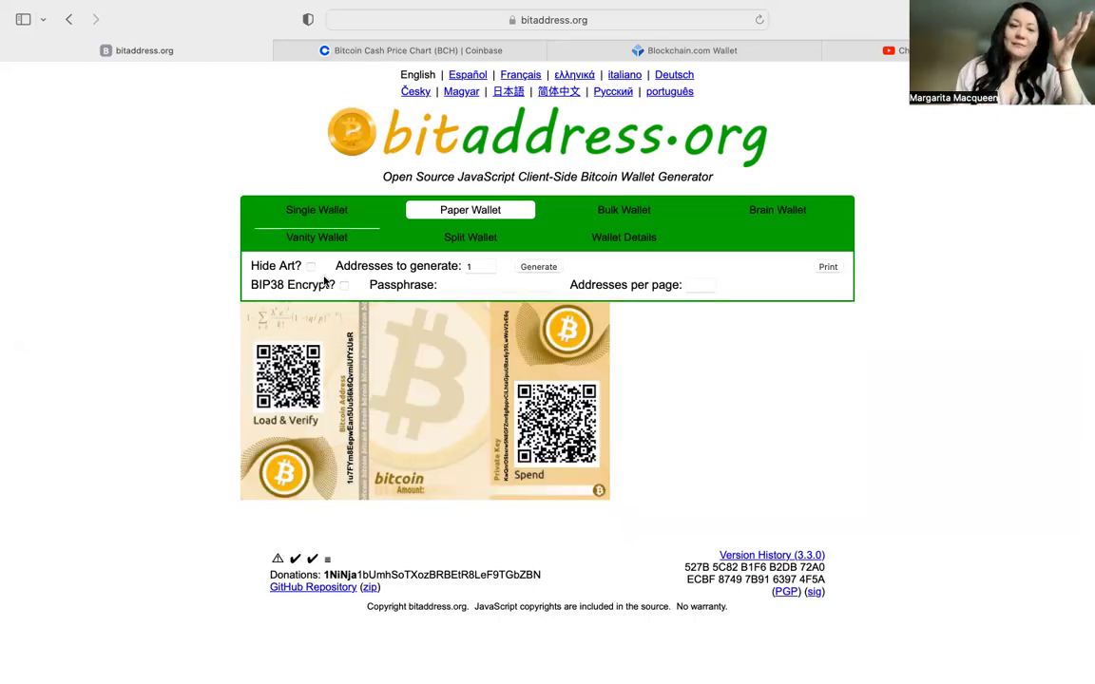
pyautogui.doubleClick(350, 346)
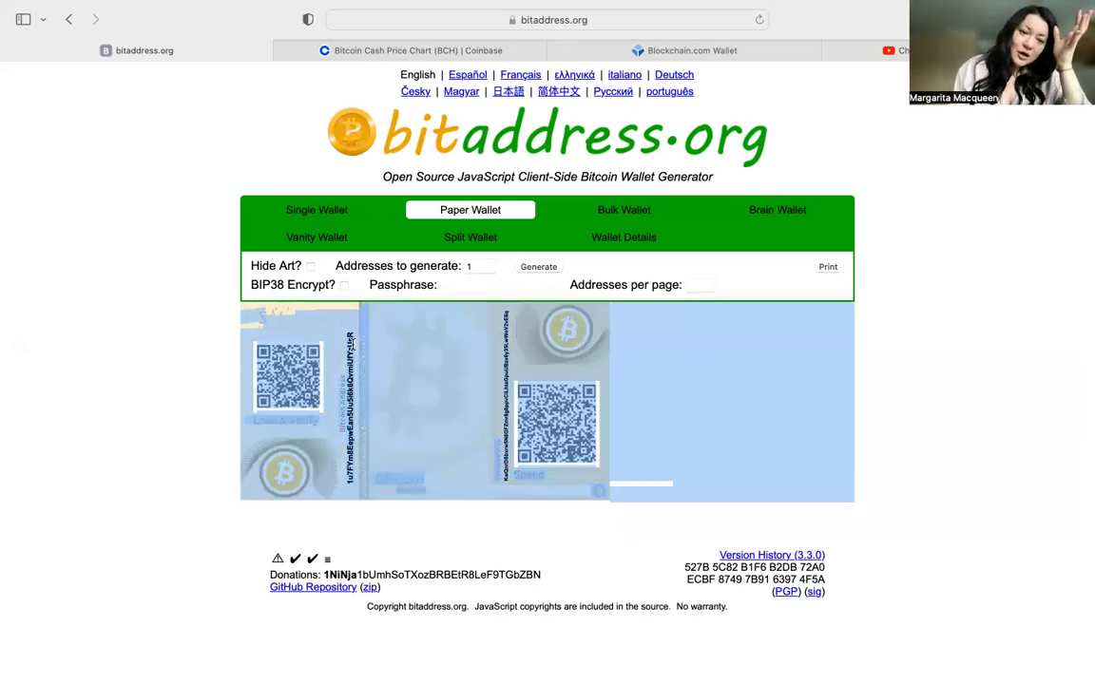
pyautogui.click(351, 339)
pyautogui.doubleClick(350, 340)
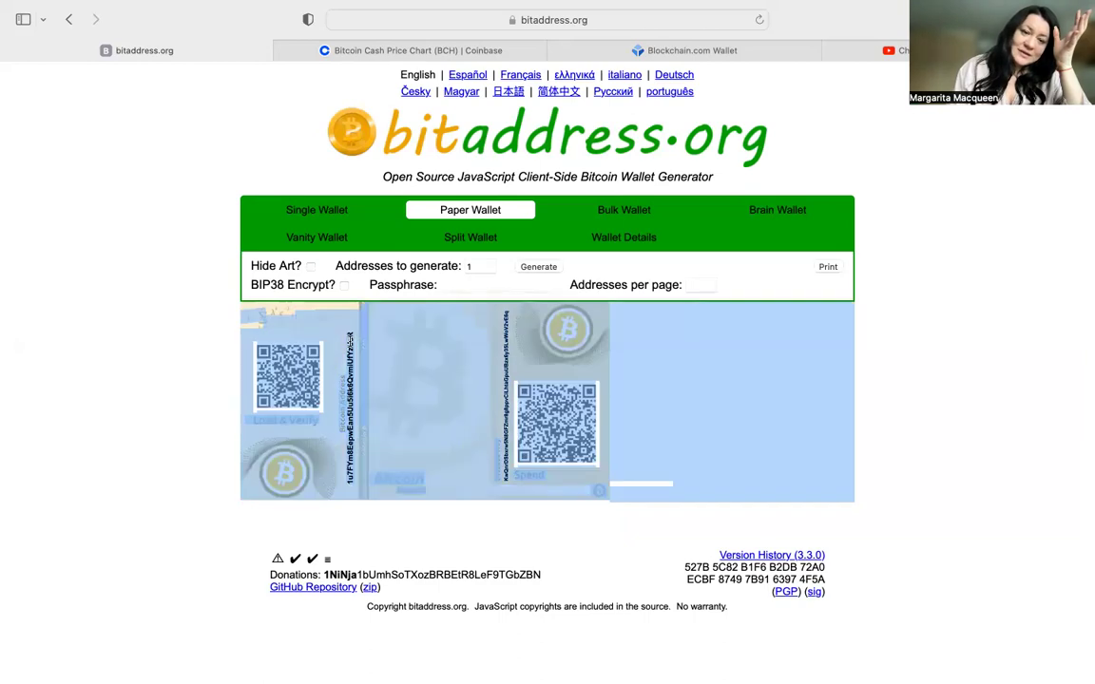
pyautogui.click(350, 339)
pyautogui.doubleClick(351, 340)
pyautogui.click(351, 339)
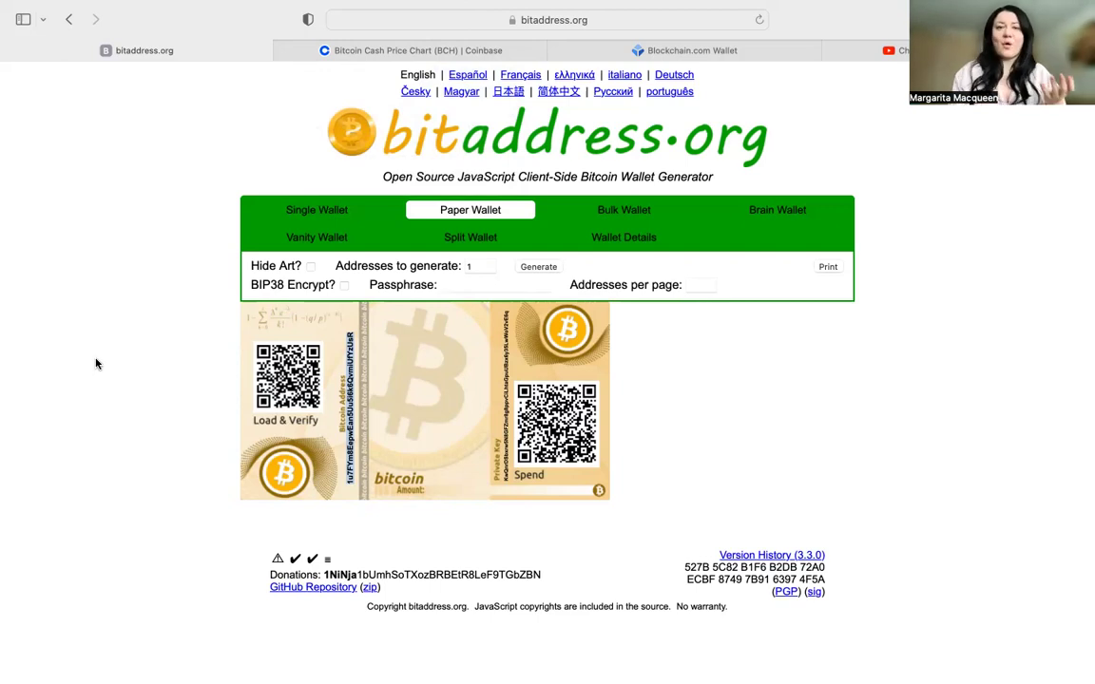
pyautogui.click(345, 52)
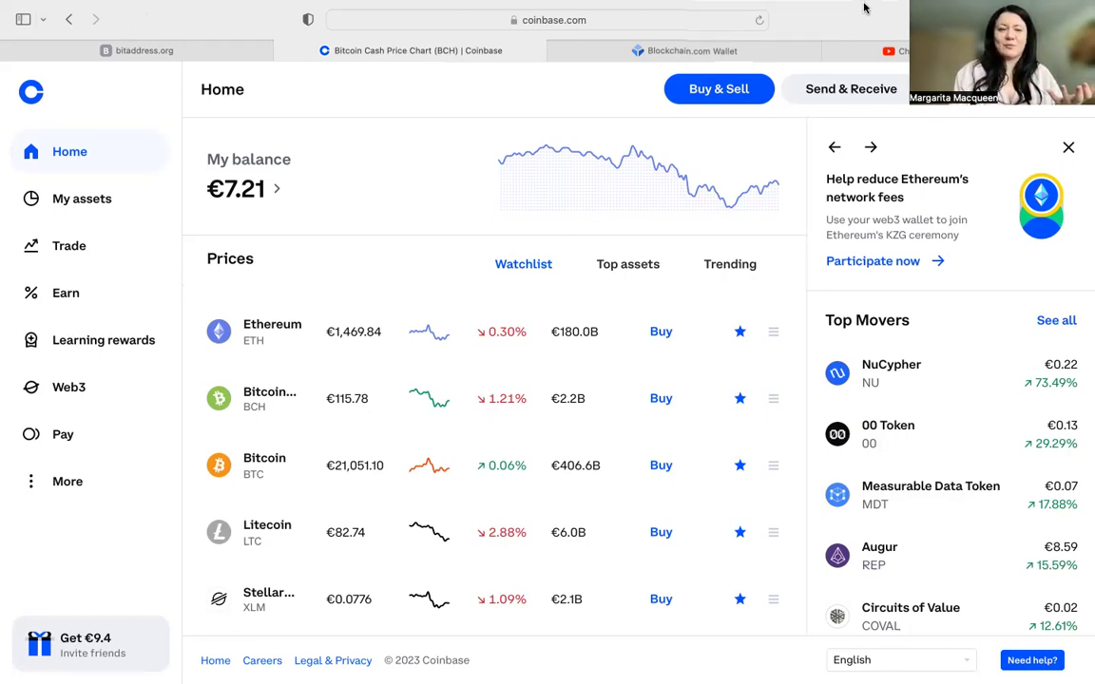
# Browse The Graph lessons under Learning rewards, then move on to the Web3 dapps page
pyautogui.click(123, 351)
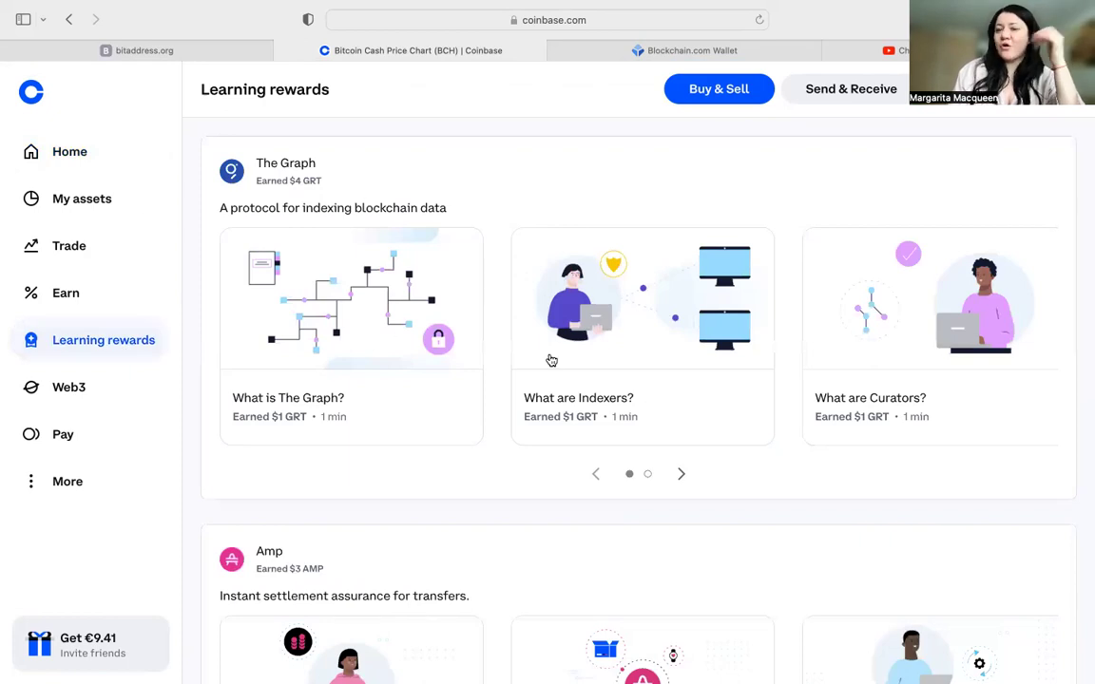
pyautogui.click(683, 475)
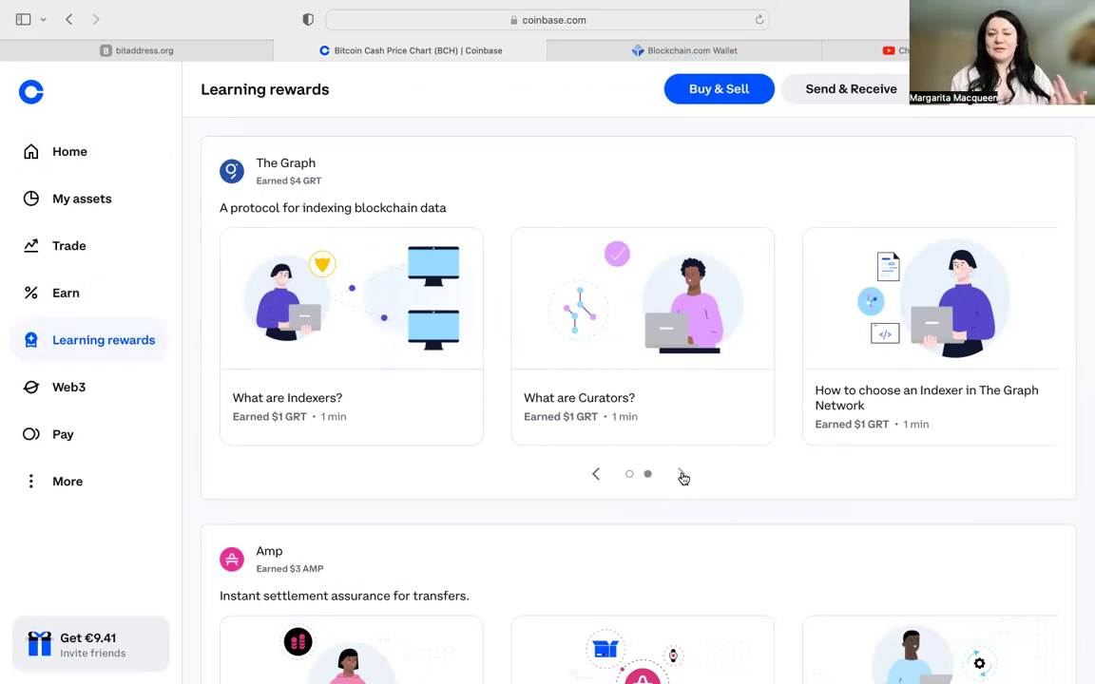
pyautogui.scroll(-5, 683, 478)
pyautogui.scroll(-5, 627, 380)
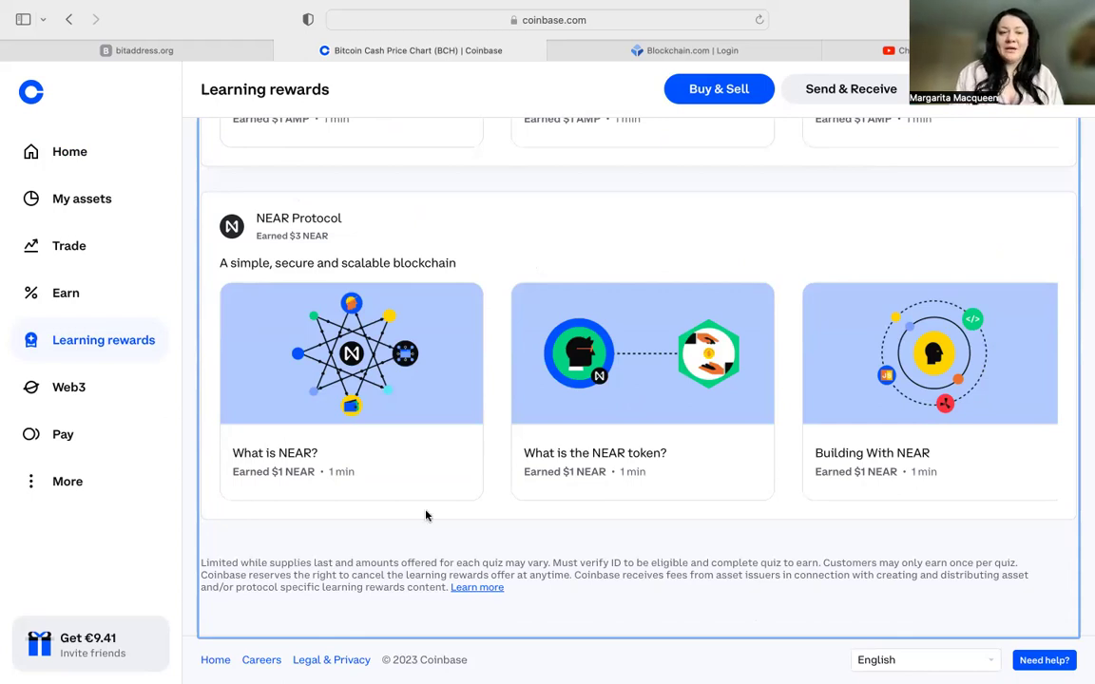
pyautogui.click(68, 386)
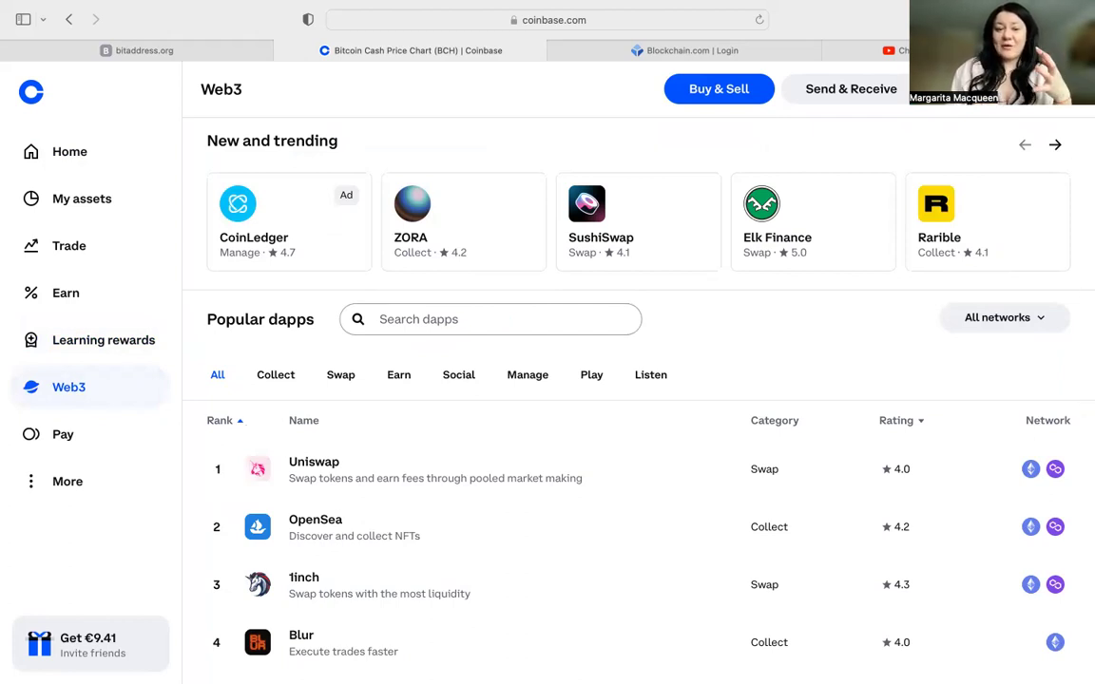
pyautogui.scroll(-1, 1084, 412)
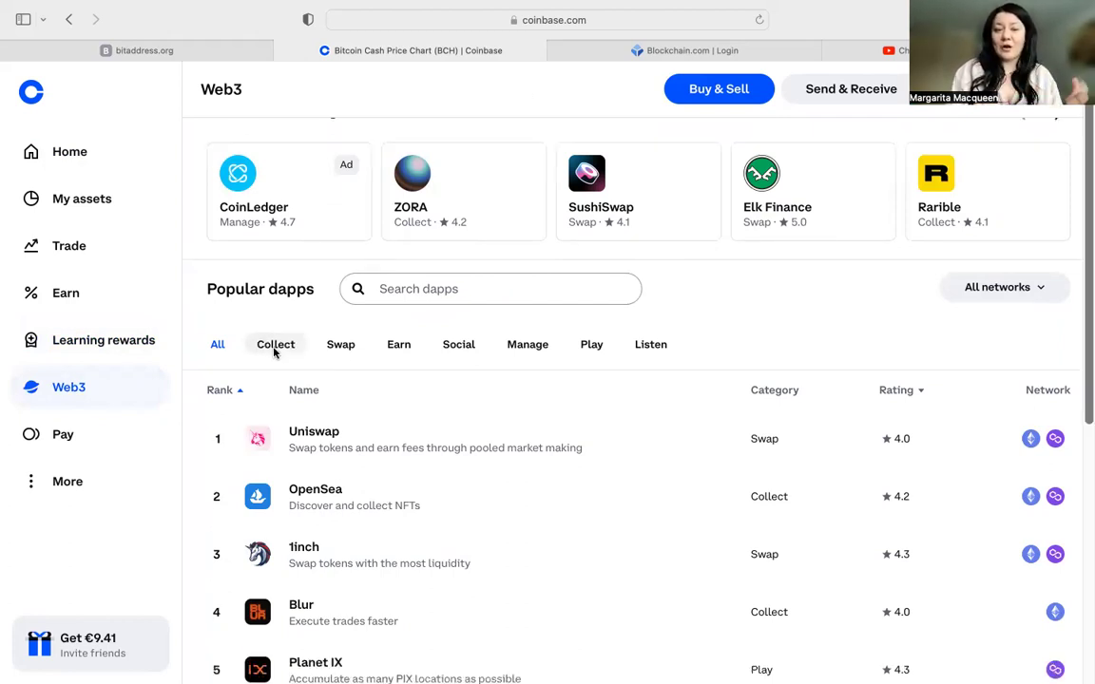
pyautogui.click(274, 353)
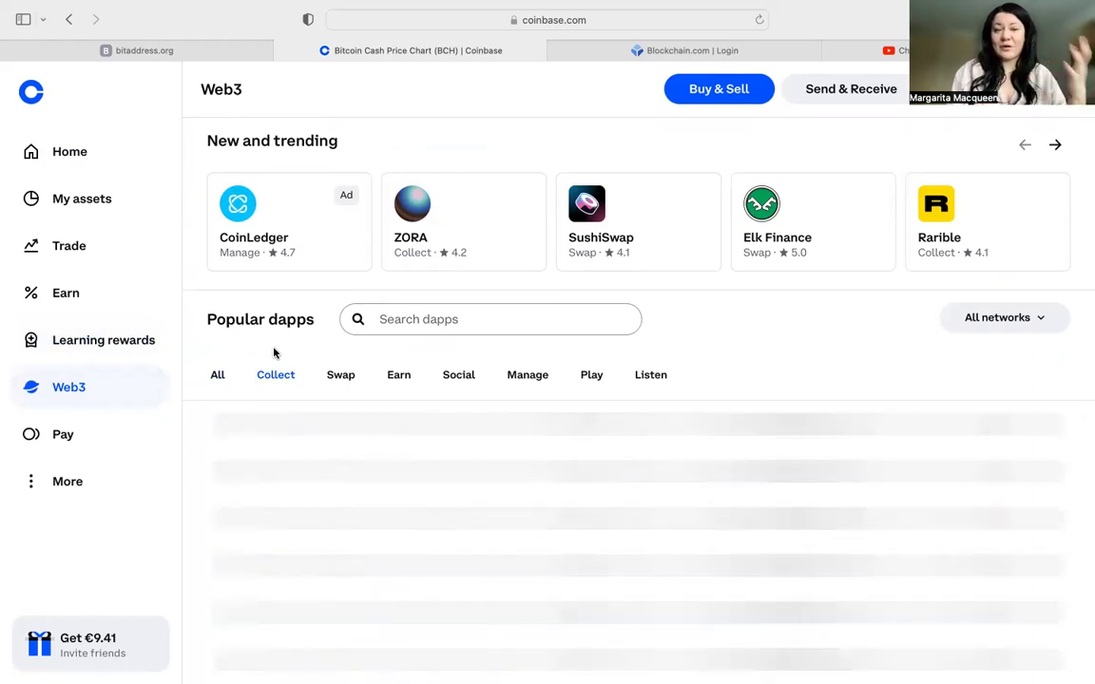
pyautogui.click(350, 378)
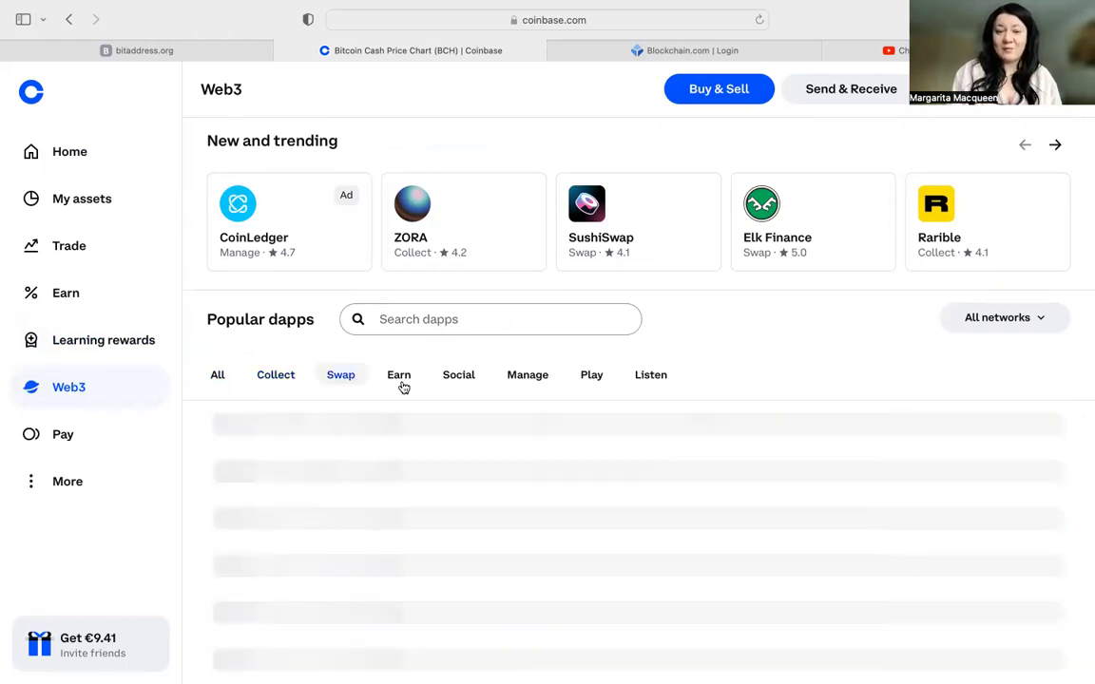
pyautogui.click(404, 380)
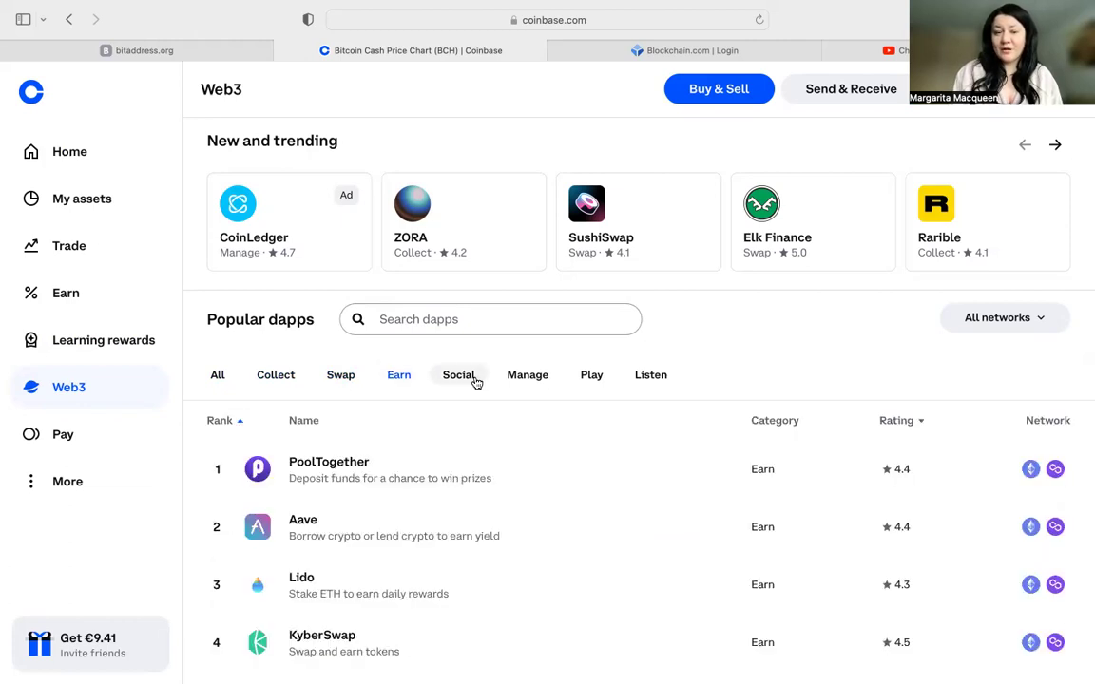
pyautogui.click(476, 382)
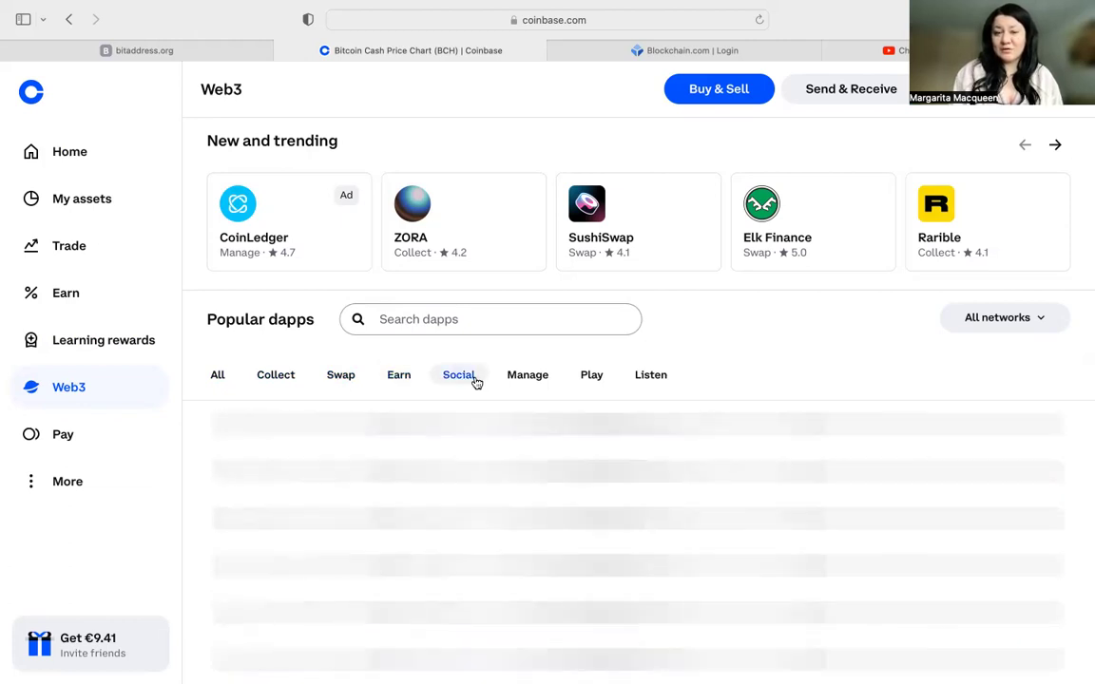
pyautogui.click(529, 380)
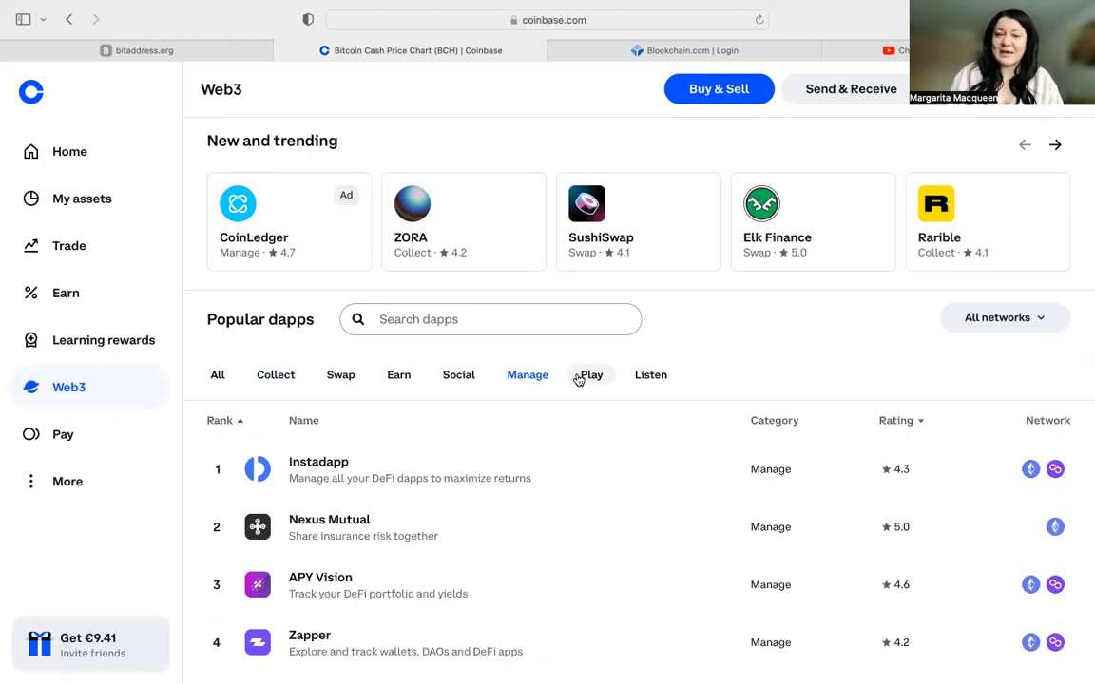
pyautogui.click(591, 377)
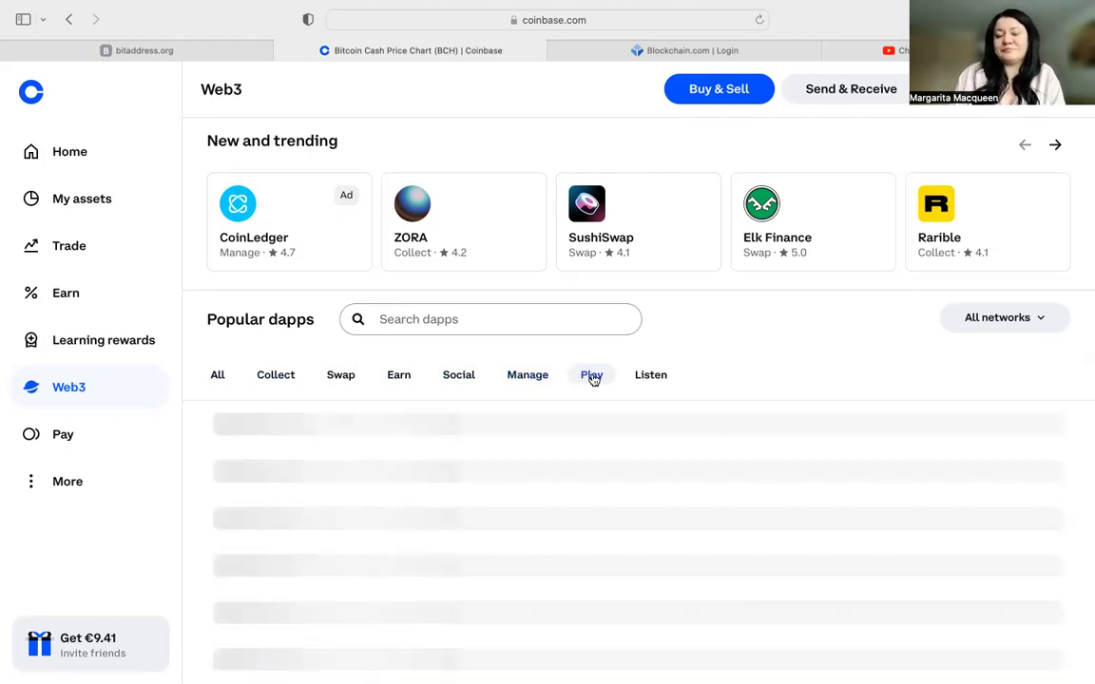
pyautogui.click(661, 378)
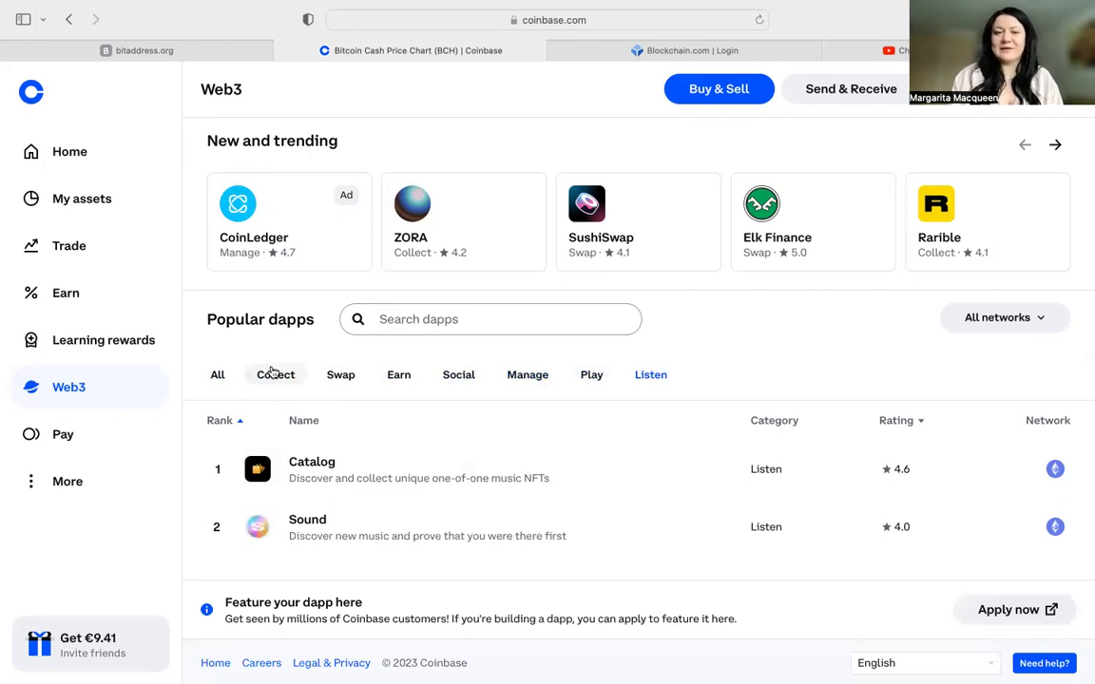
pyautogui.click(217, 375)
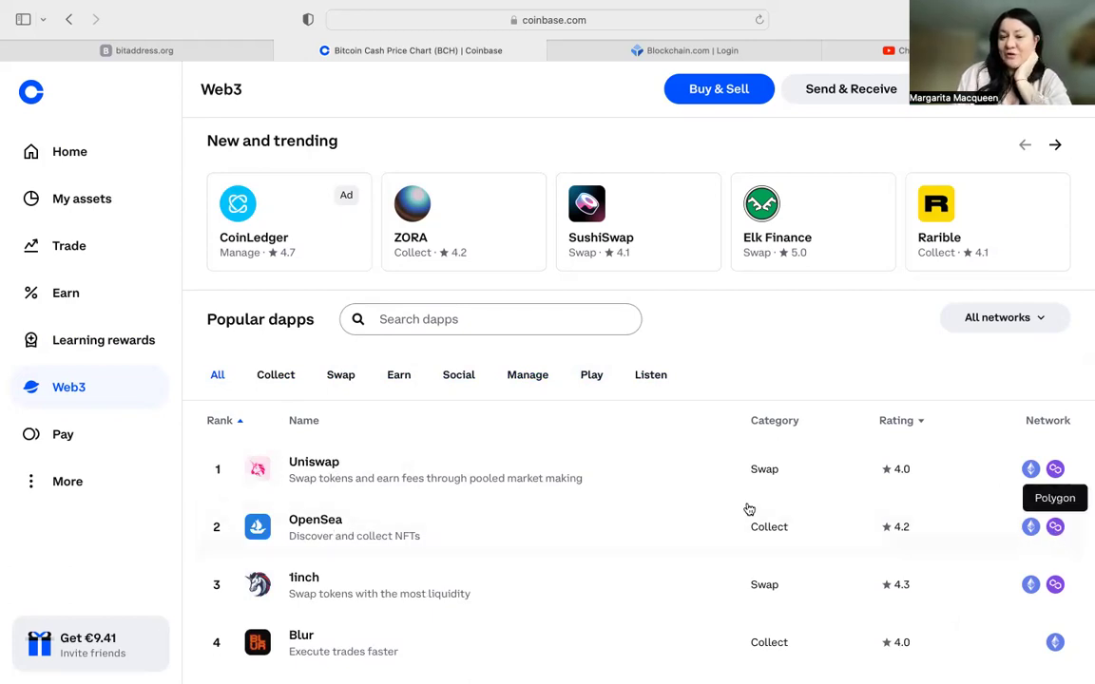
# Open the OpenSea dapp in a new tab, close it, and return to the dapps list
pyautogui.click(347, 537)
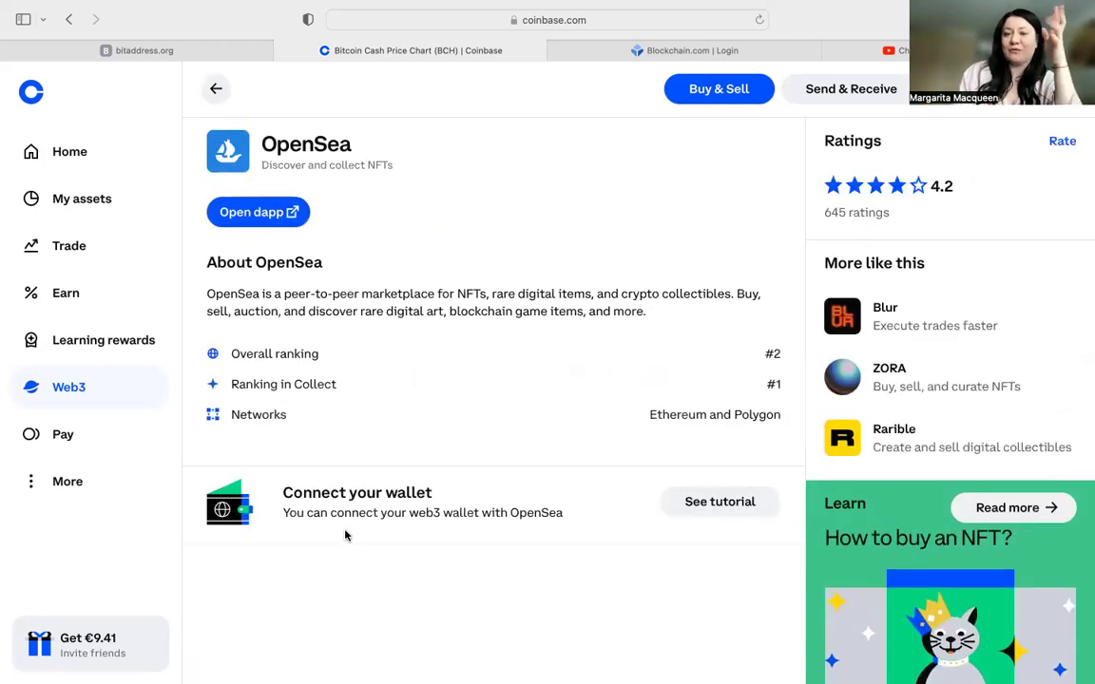
pyautogui.click(256, 212)
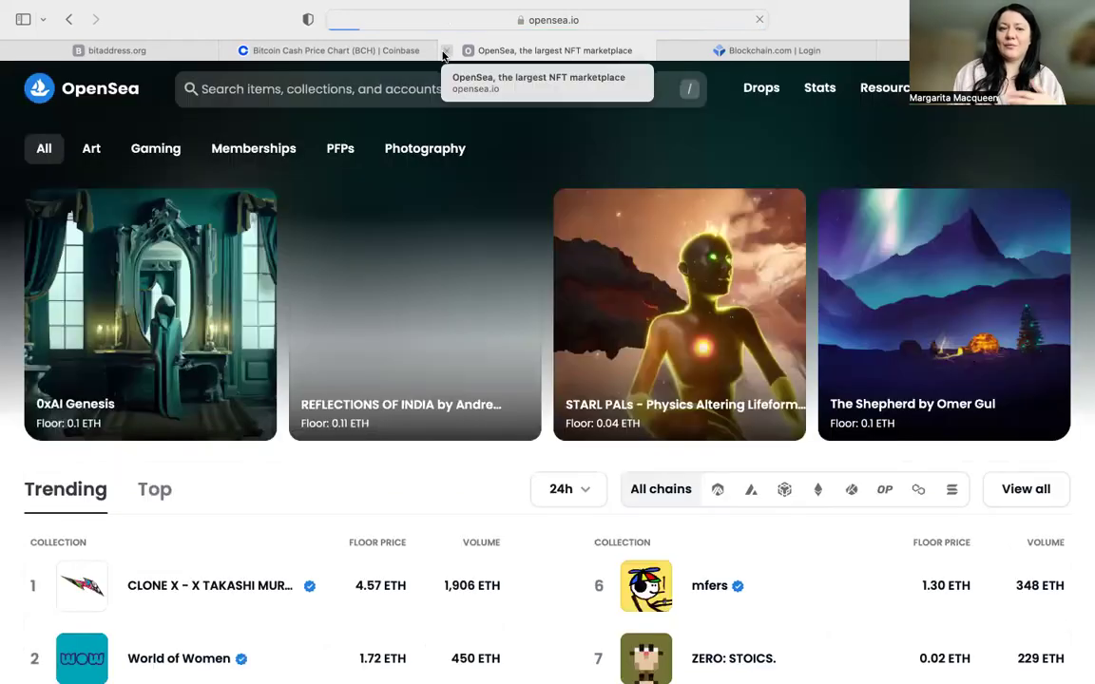
pyautogui.click(443, 50)
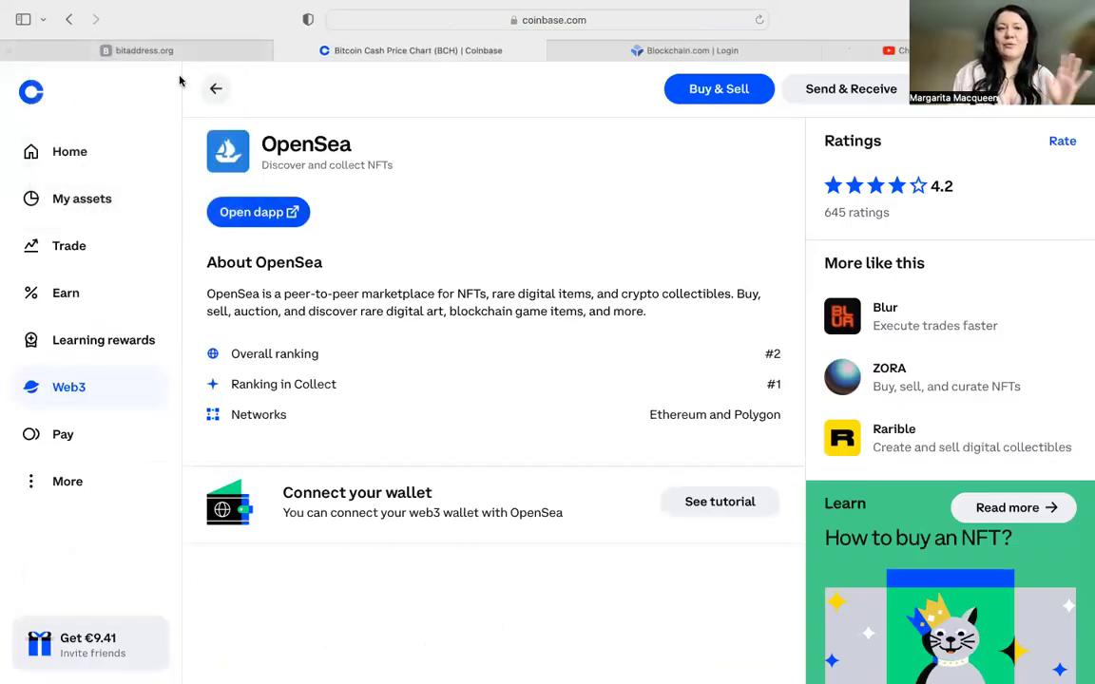
pyautogui.click(216, 88)
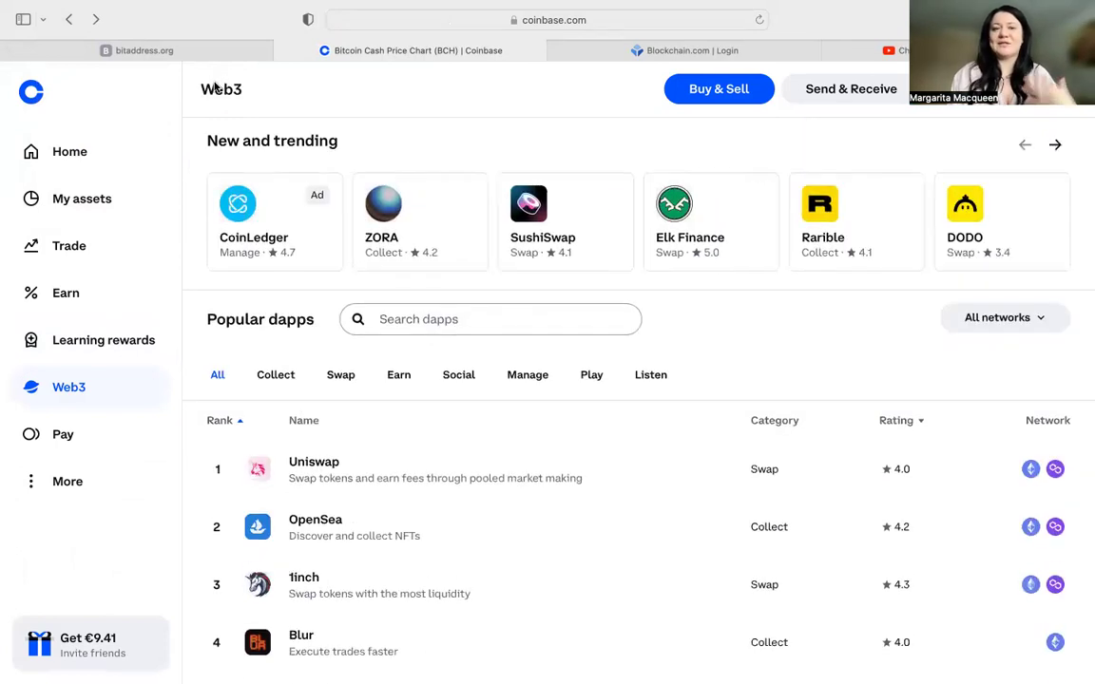
# Open SushiSwap's details, preview its first screenshot, and launch the wallet-connection tutorial
pyautogui.click(549, 229)
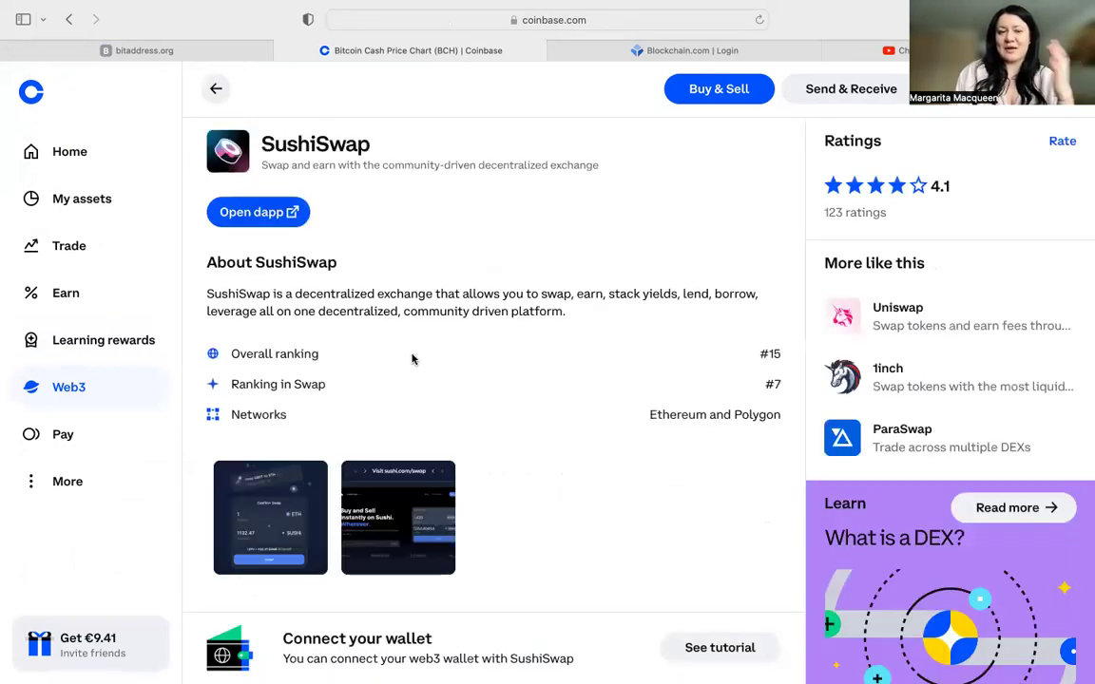
pyautogui.click(281, 510)
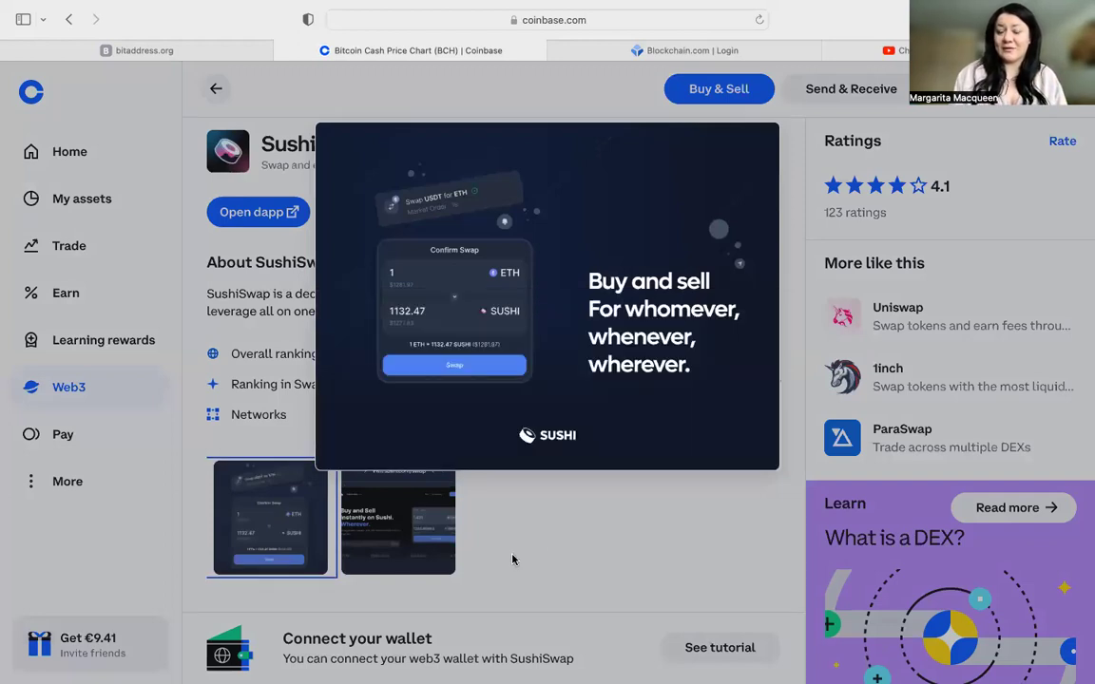
pyautogui.click(549, 528)
pyautogui.scroll(-2, 549, 528)
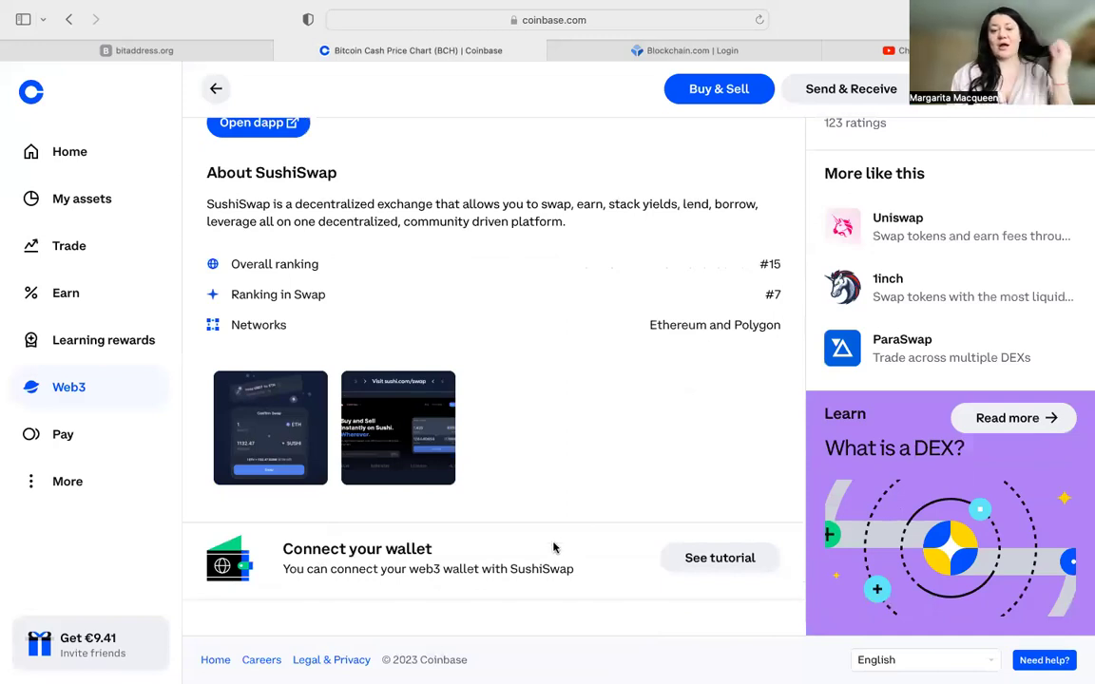
pyautogui.click(715, 568)
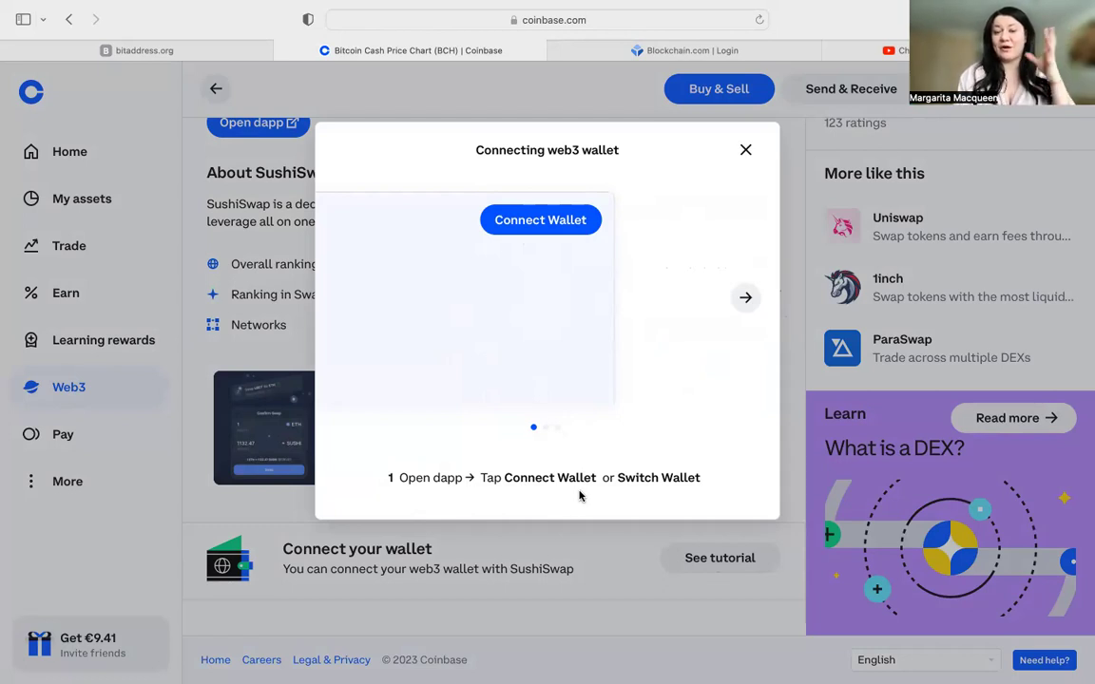
pyautogui.click(748, 302)
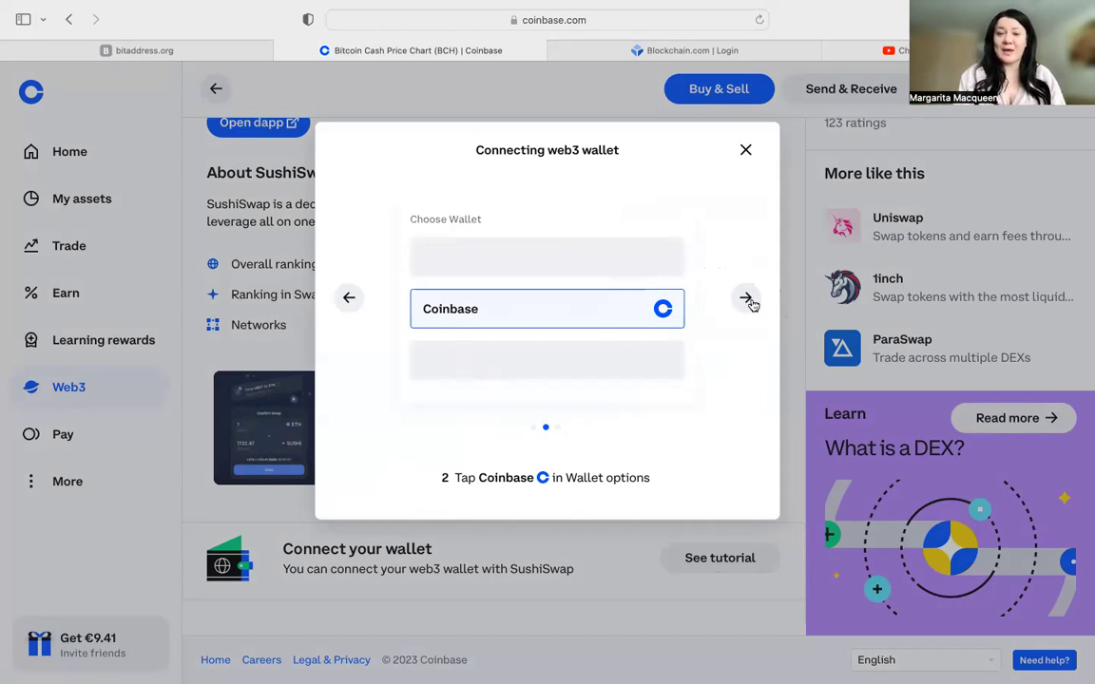
pyautogui.click(749, 303)
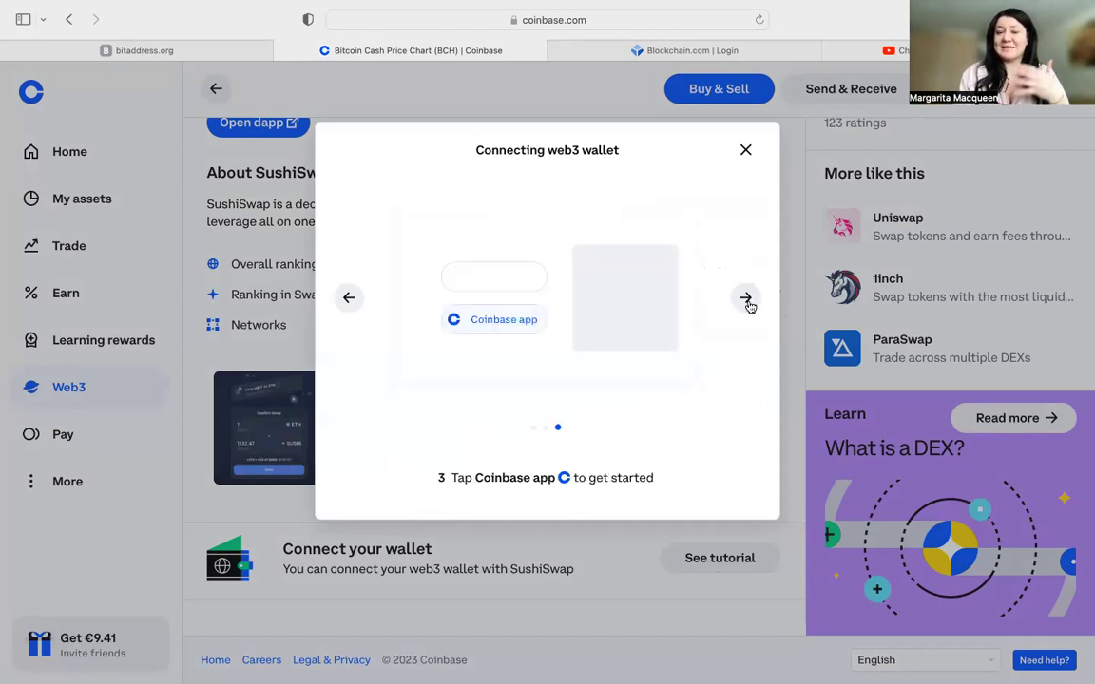
pyautogui.click(749, 302)
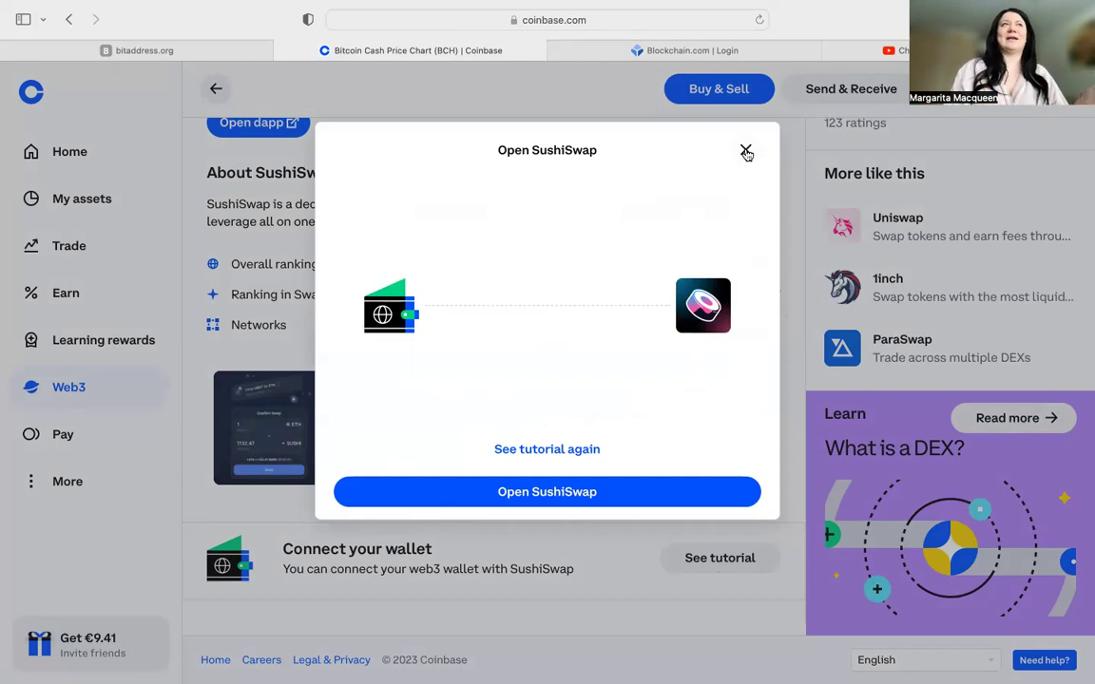
pyautogui.click(746, 152)
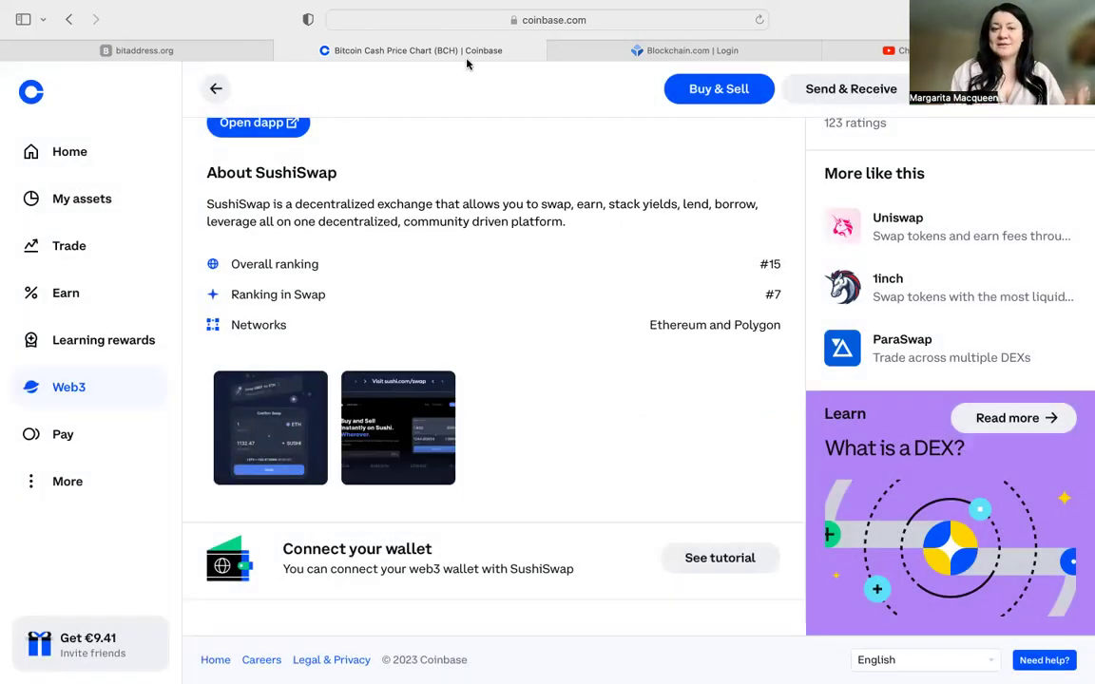
# Return from SushiSwap to the Web3 dapps overview, then head to the Trade page
pyautogui.click(213, 91)
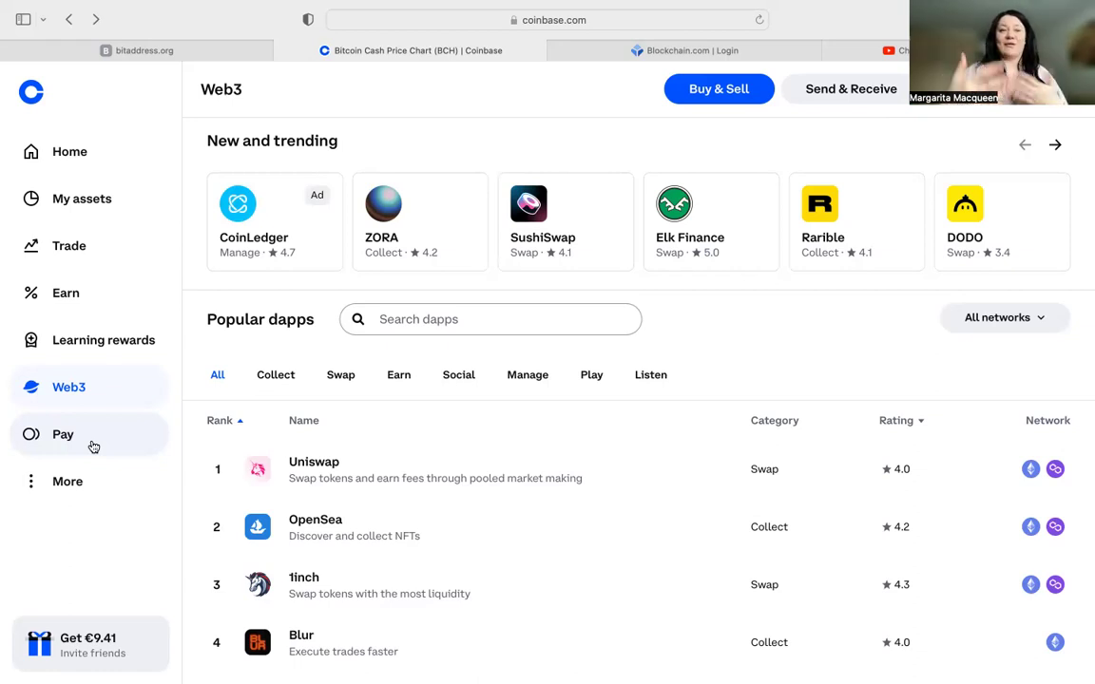
pyautogui.click(94, 255)
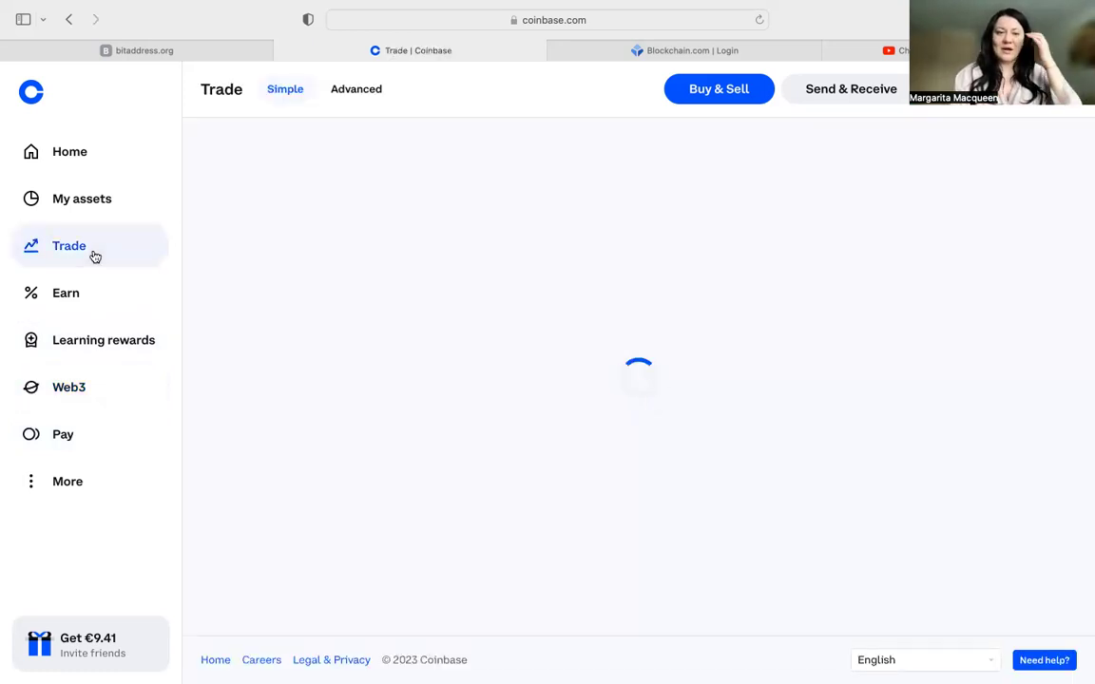
# Visit the Earn page, dismiss its welcome message, and go to Learning rewards
pyautogui.click(88, 295)
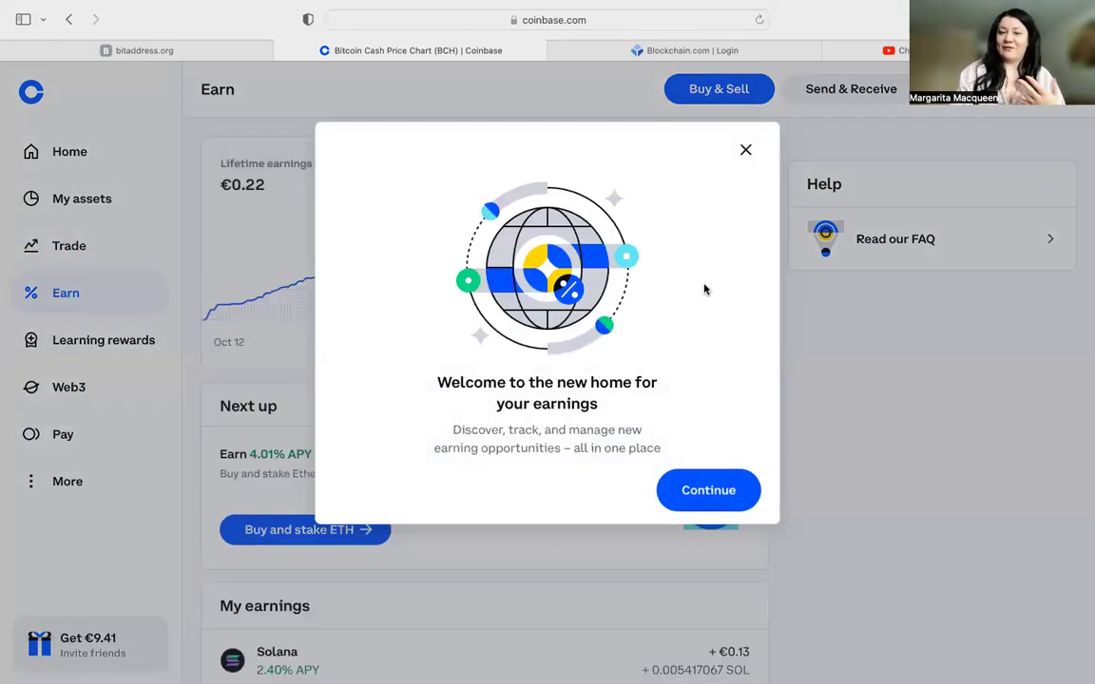
pyautogui.click(708, 490)
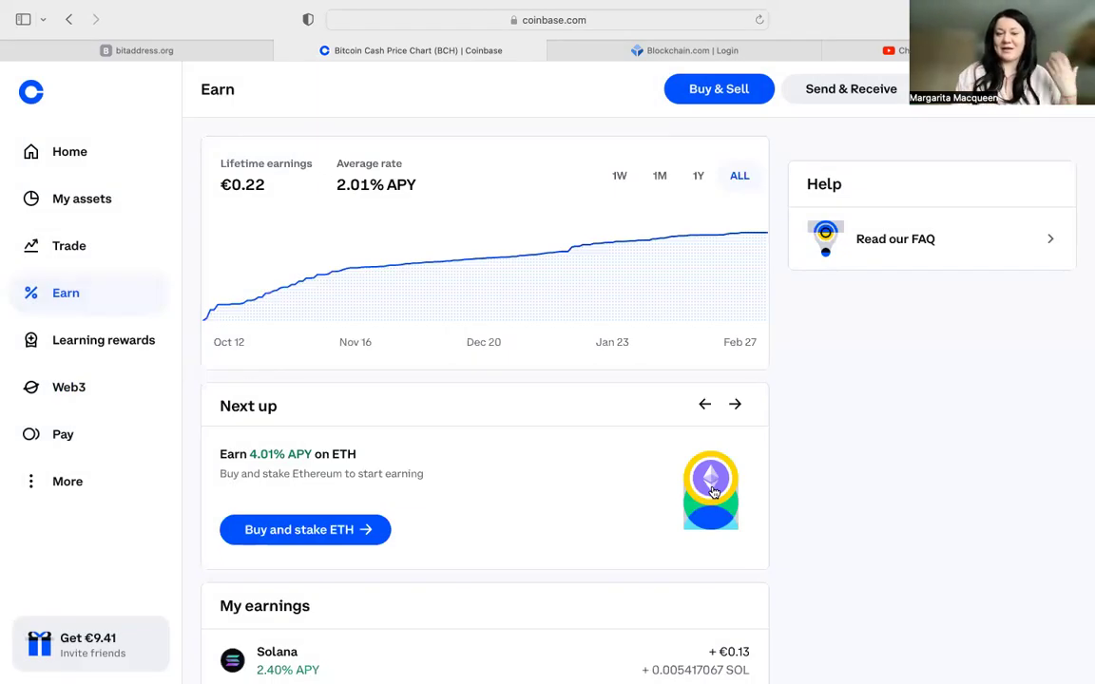
pyautogui.click(109, 345)
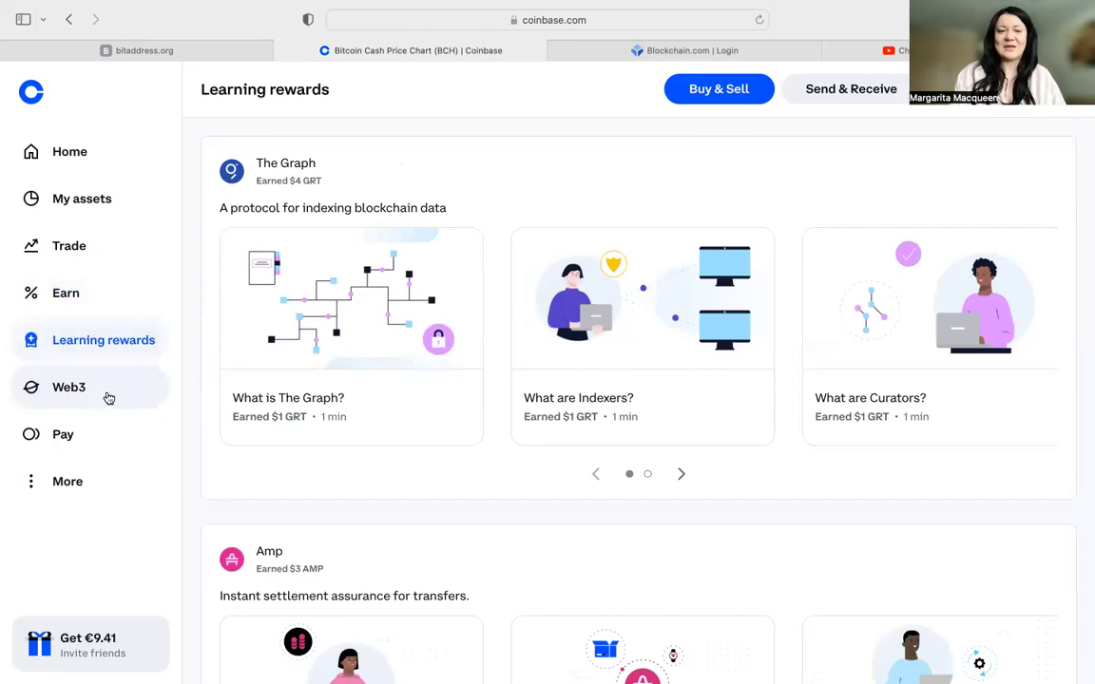
# Pass through Web3 to reach the Pay page's Bitcoin Send form
pyautogui.click(106, 398)
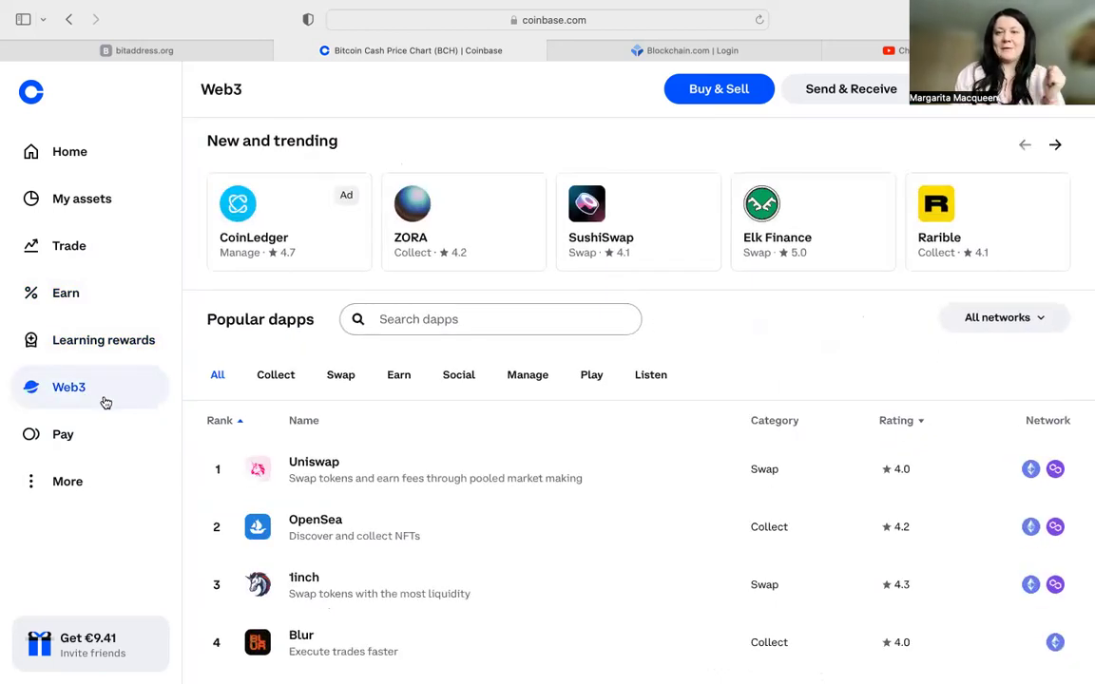
pyautogui.click(104, 439)
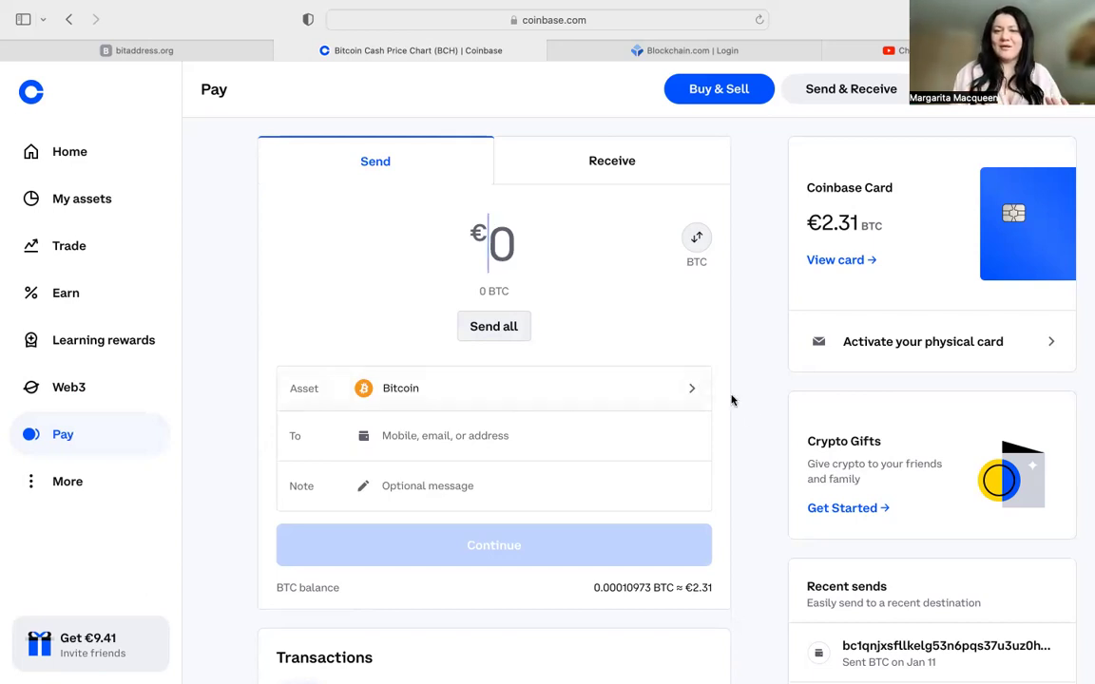
pyautogui.scroll(-1, 750, 415)
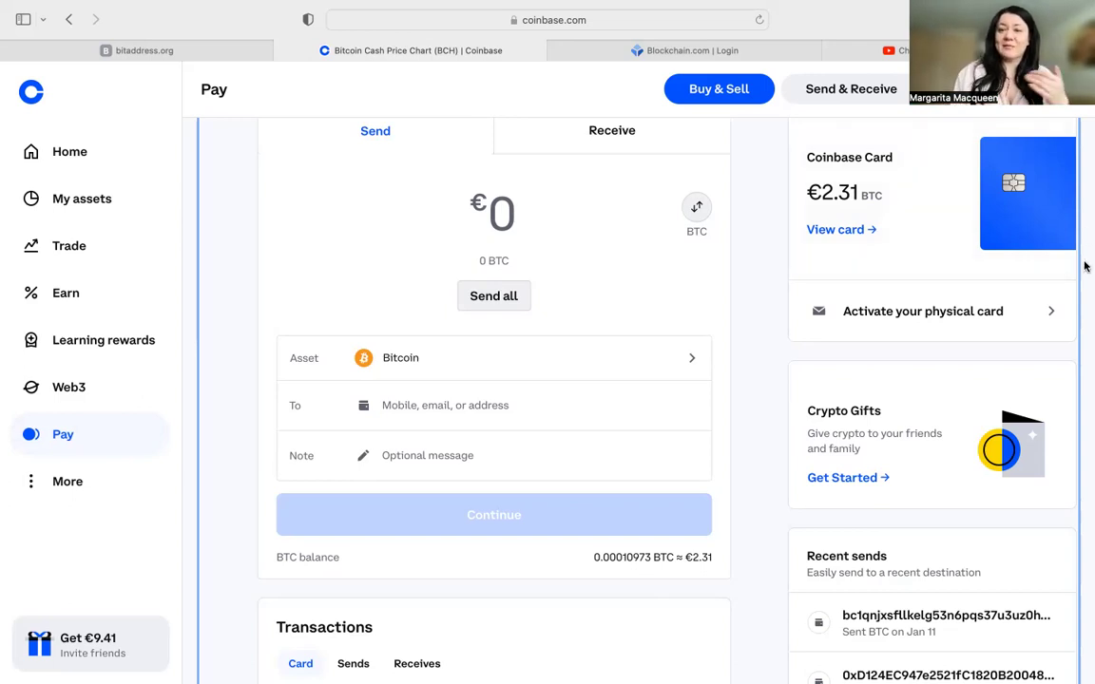
pyautogui.scroll(-1, 756, 376)
pyautogui.scroll(-5, 608, 380)
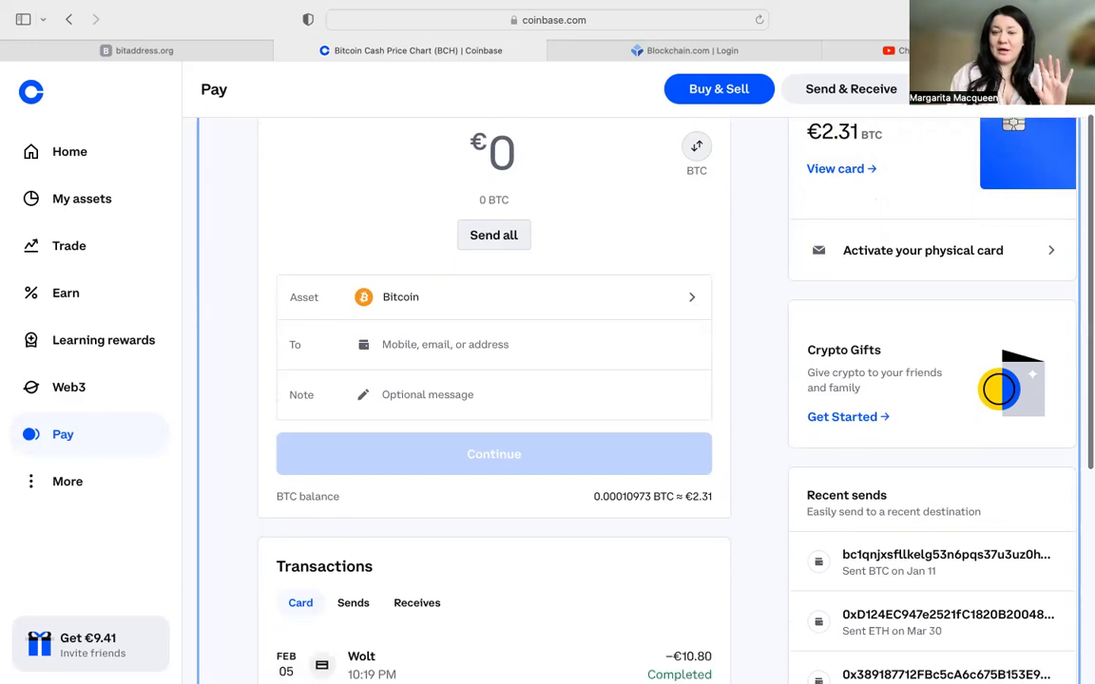
pyautogui.scroll(-3, 608, 381)
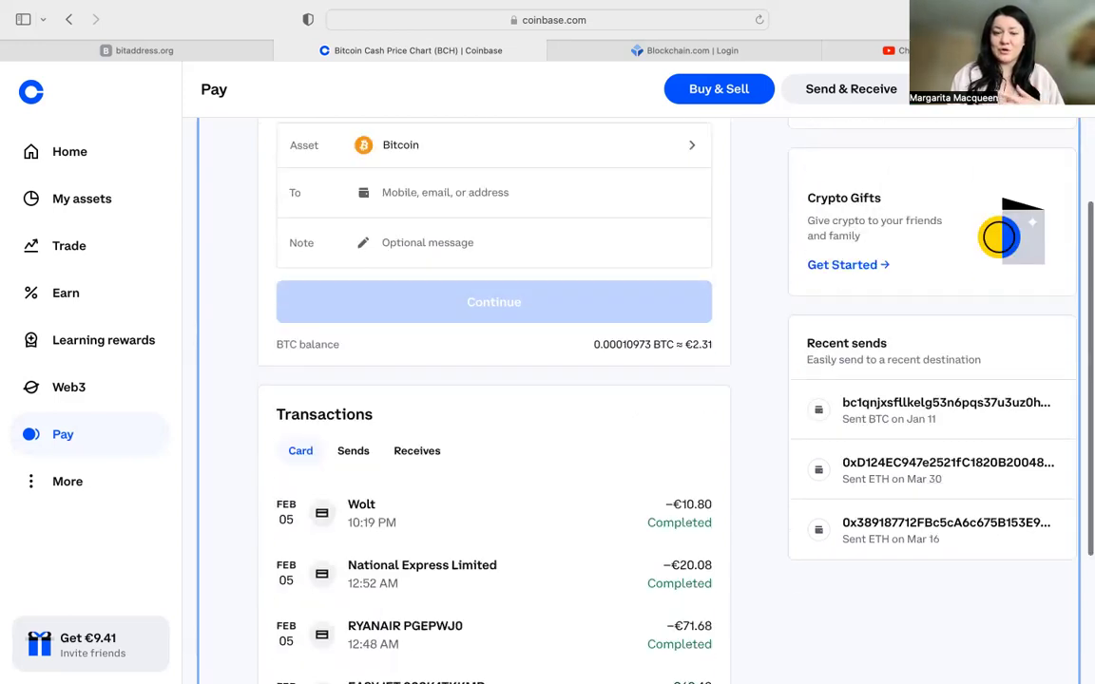
pyautogui.scroll(-2, 609, 380)
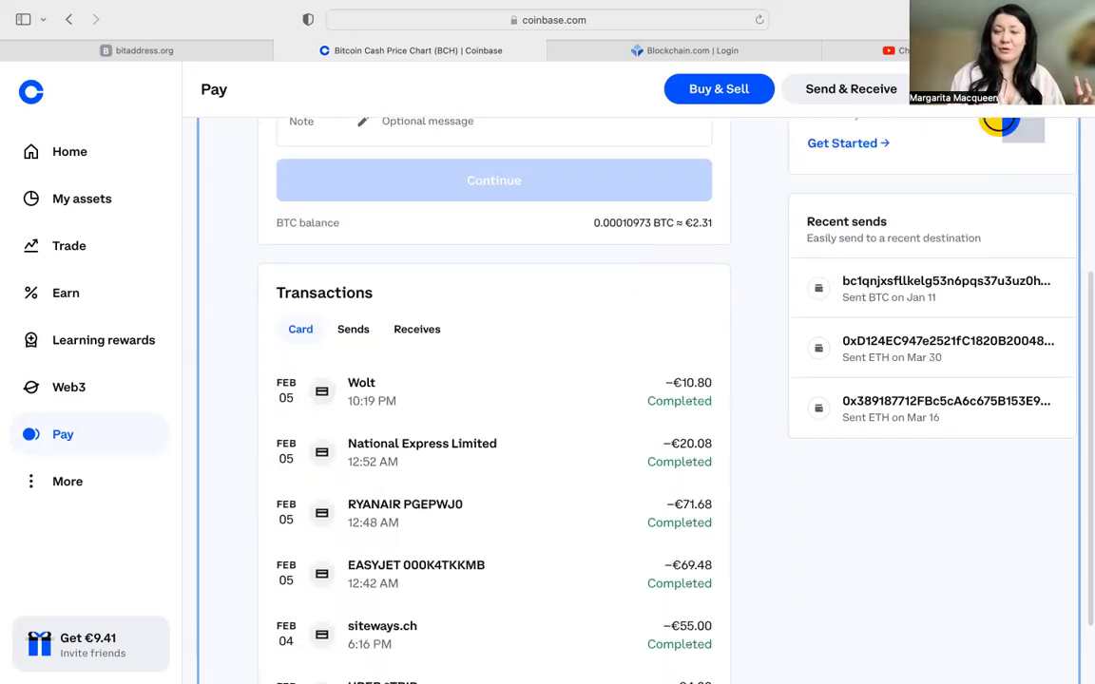
pyautogui.scroll(-1, 608, 380)
pyautogui.scroll(-2, 580, 380)
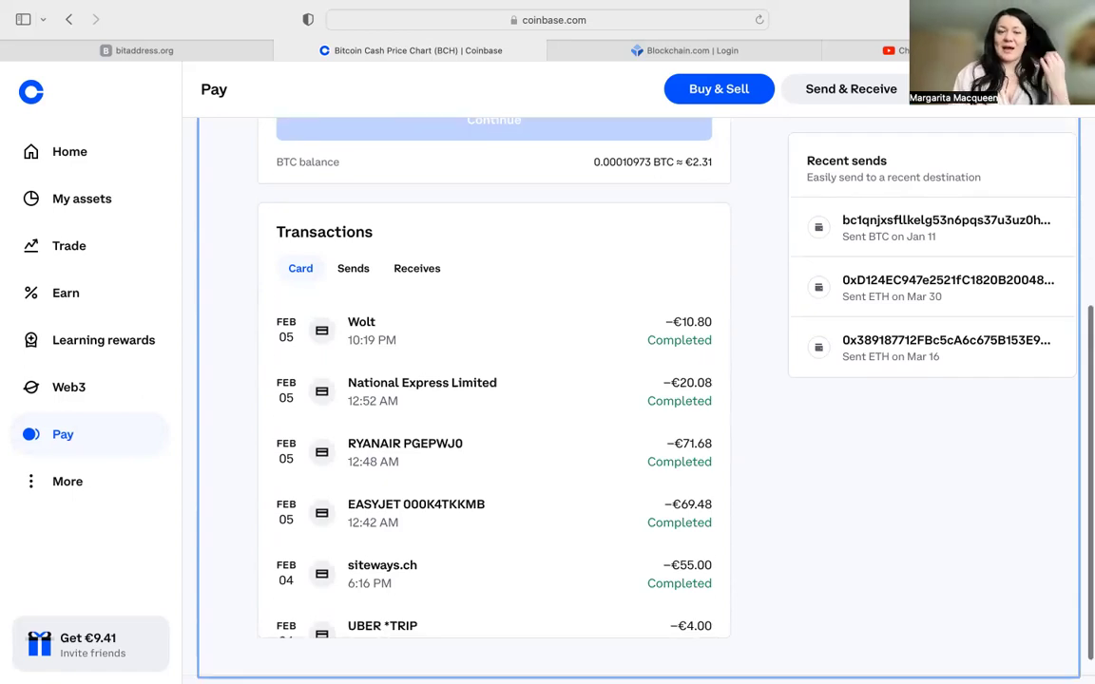
pyautogui.scroll(3, 580, 380)
pyautogui.scroll(2, 580, 380)
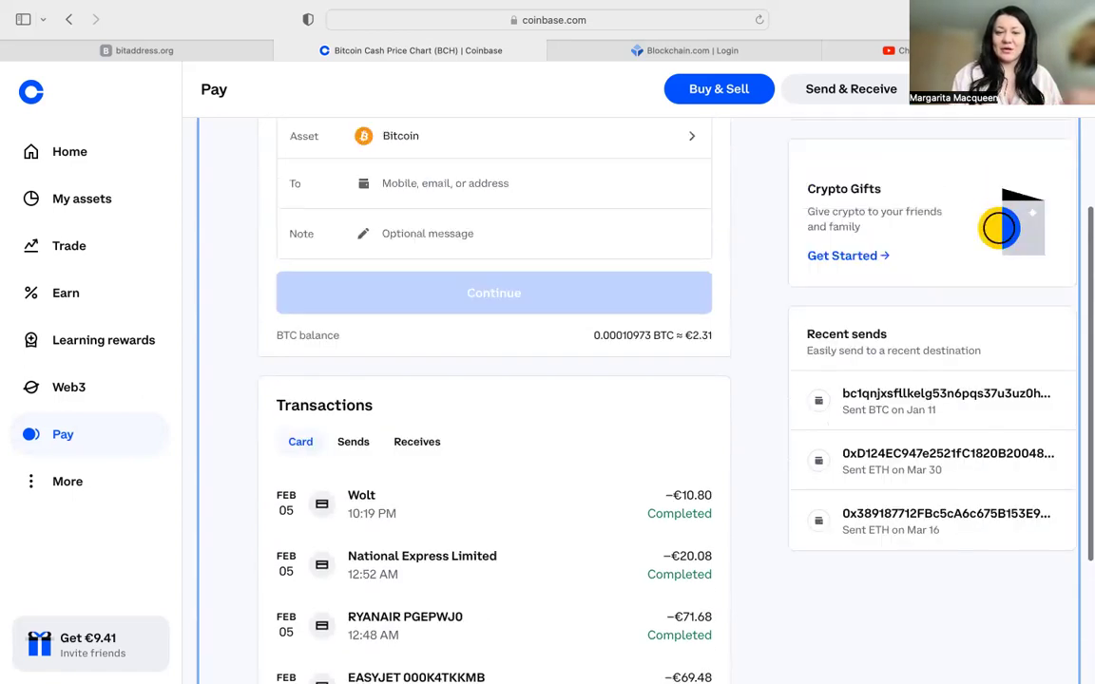
pyautogui.scroll(4, 579, 380)
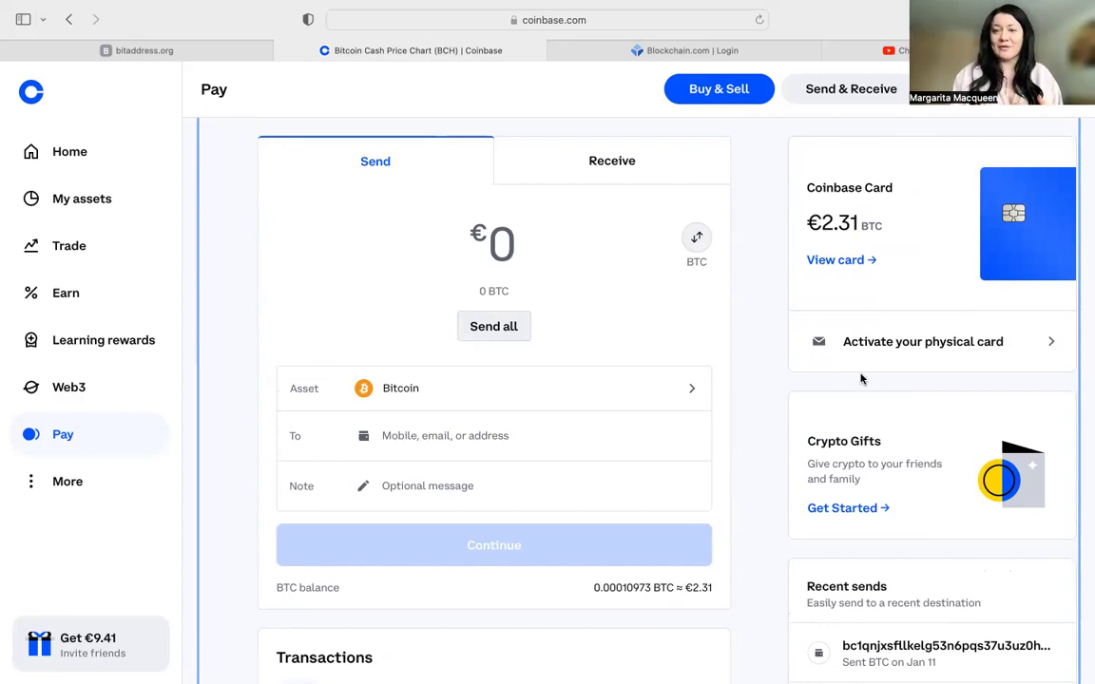
pyautogui.click(946, 346)
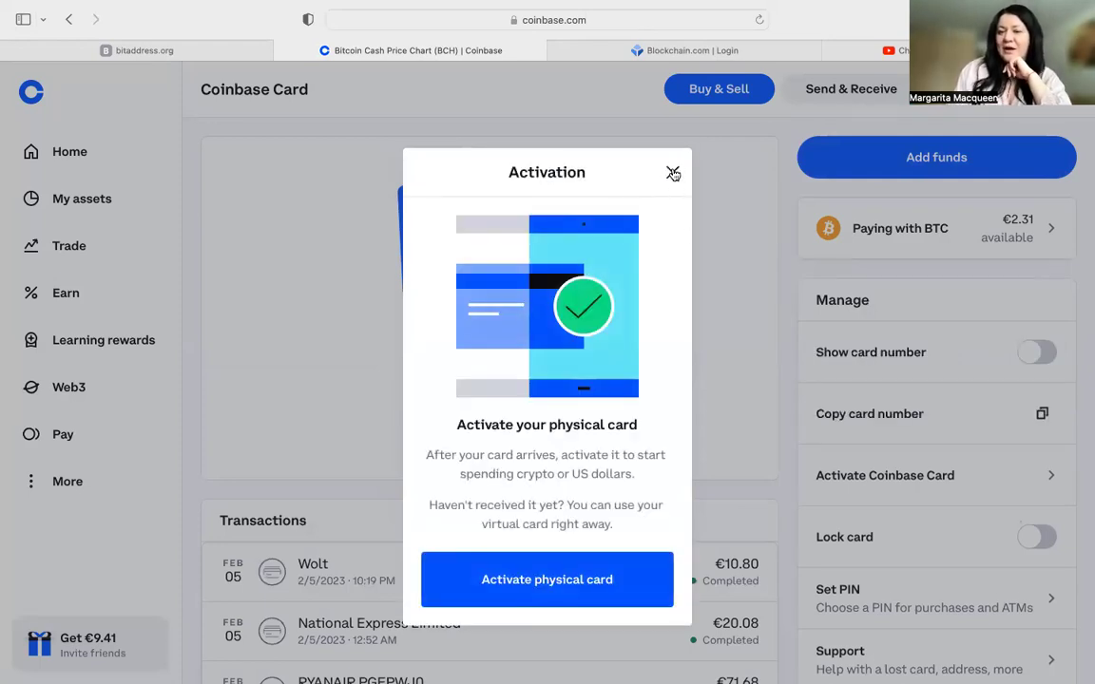
# Close the card activation dialog, scroll the Coinbase Card transactions, and expand the extra trading features
pyautogui.click(673, 174)
pyautogui.scroll(-1, 675, 175)
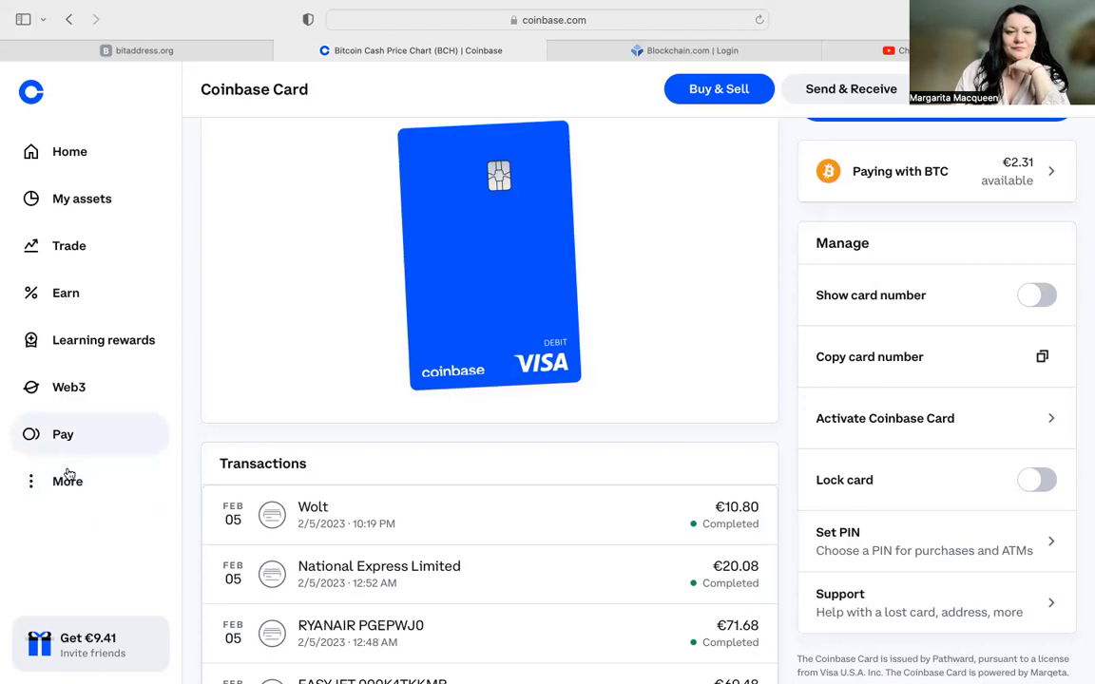
pyautogui.click(74, 492)
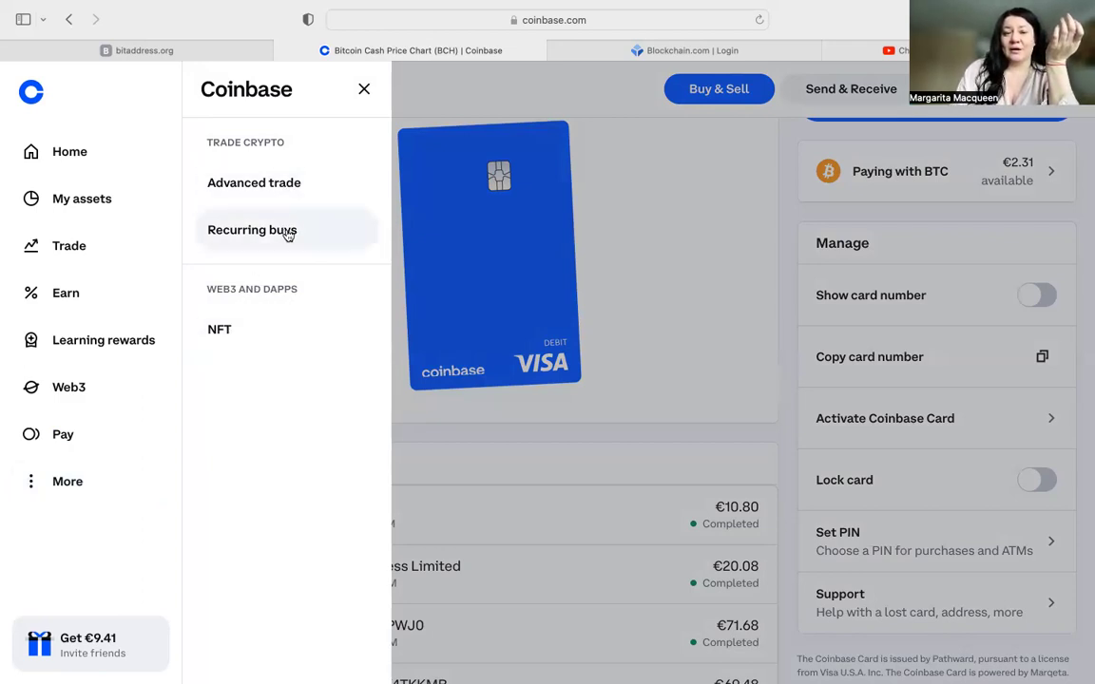
# Set up a $2 recurring Bitcoin buy paid with Fifth Third Bank and check its repeat frequency
pyautogui.click(252, 230)
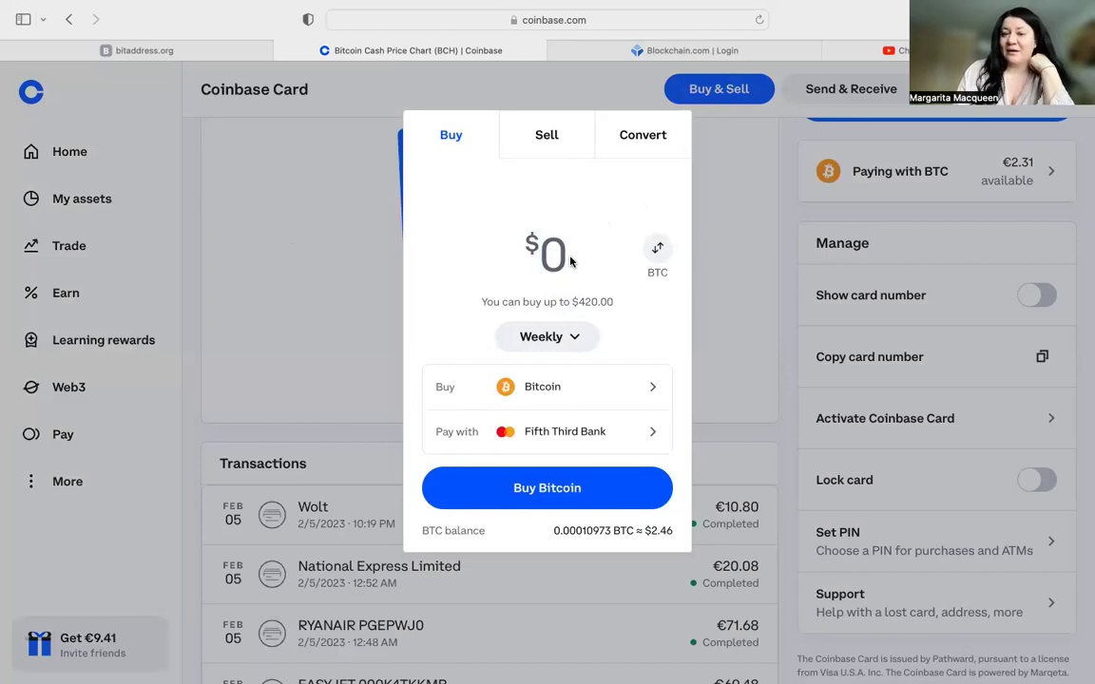
pyautogui.click(581, 440)
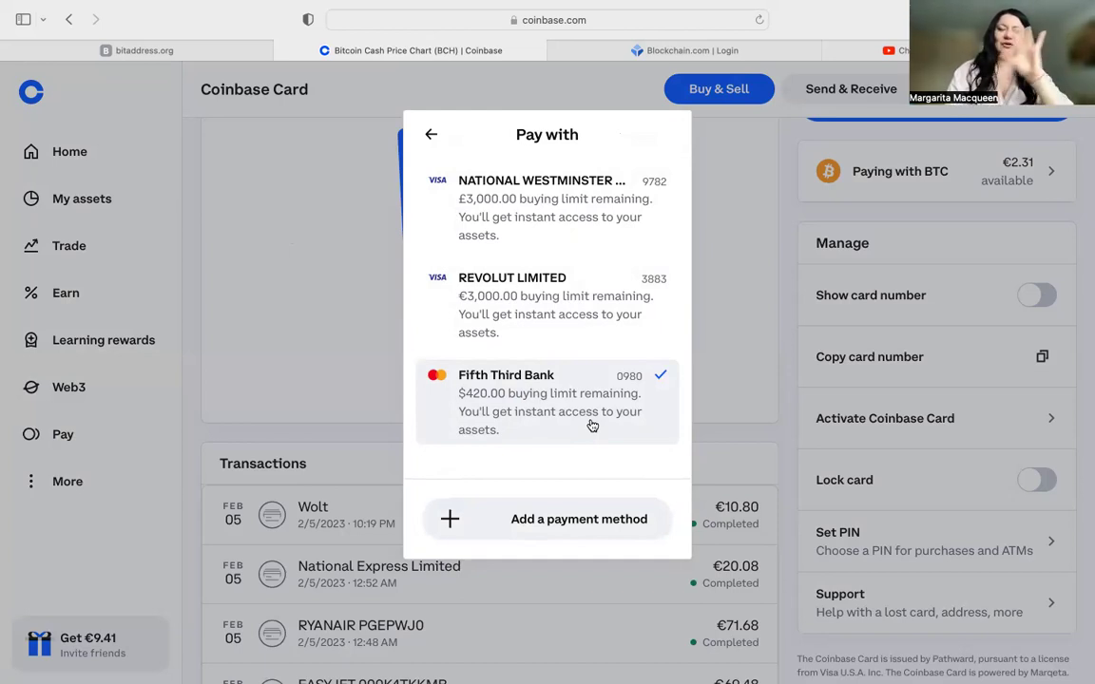
pyautogui.click(432, 135)
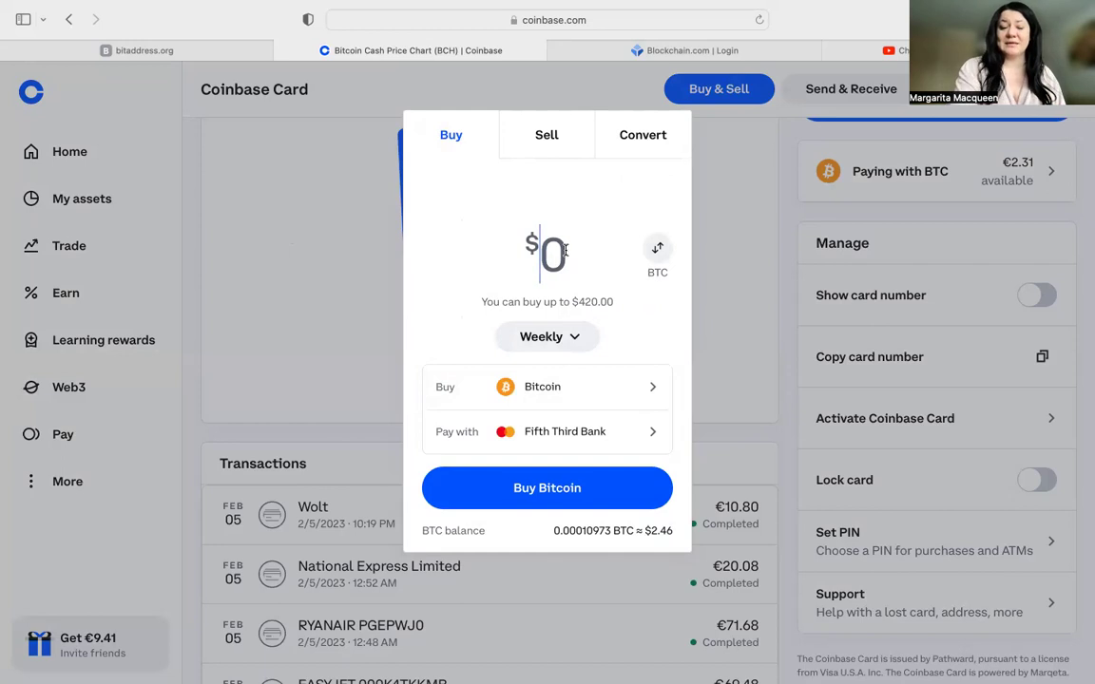
pyautogui.write('1')
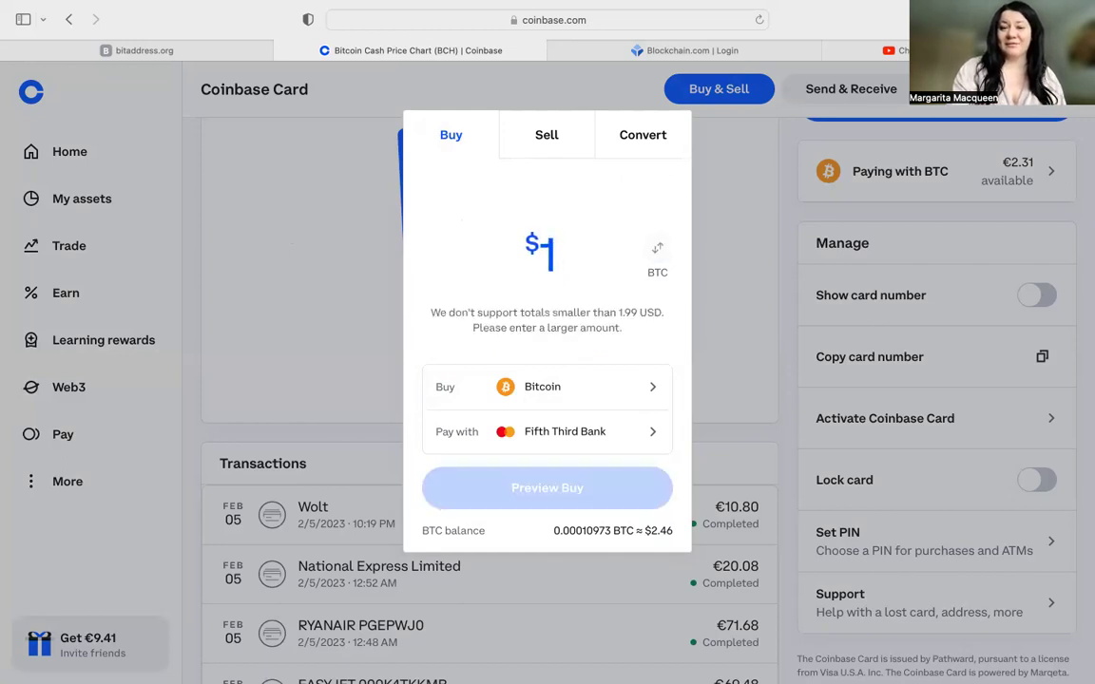
pyautogui.press('BackSpace')
pyautogui.write('2')
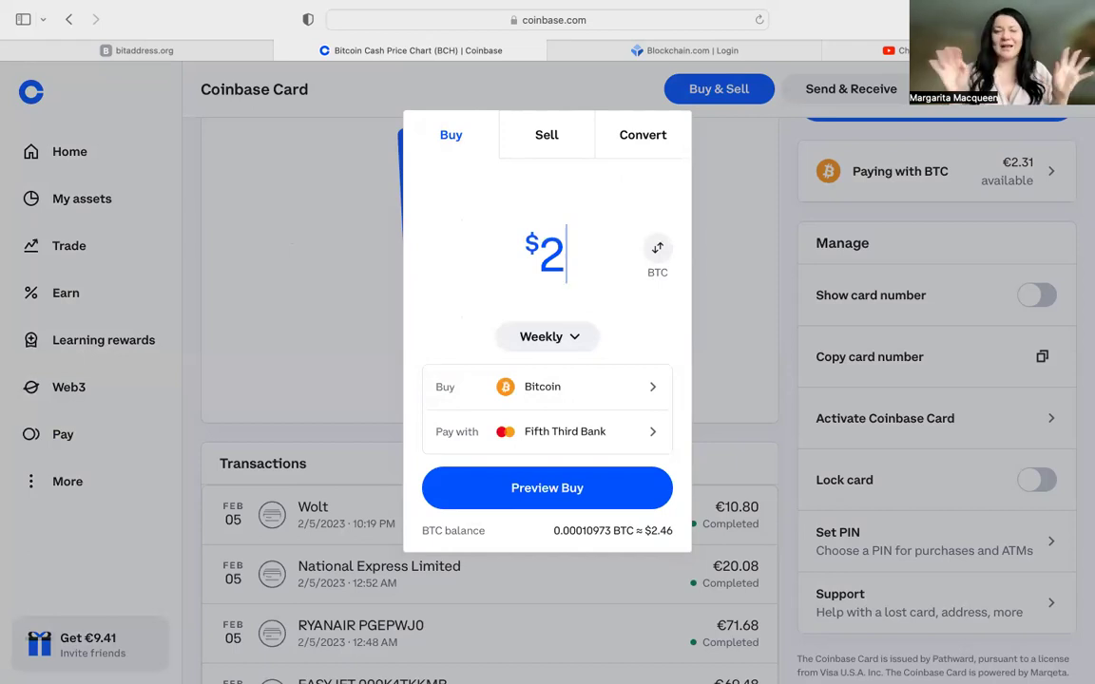
pyautogui.click(565, 351)
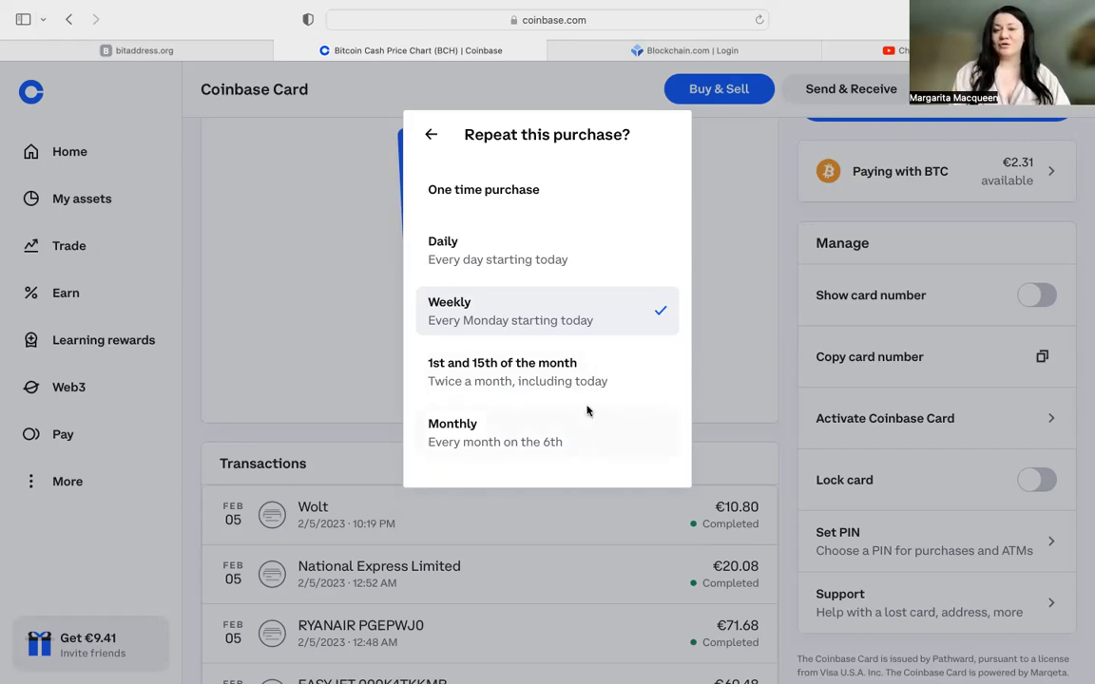
# Switch the repeat schedule to '1st and 15th of the month', then close the Buy form unpurchased
pyautogui.click(587, 375)
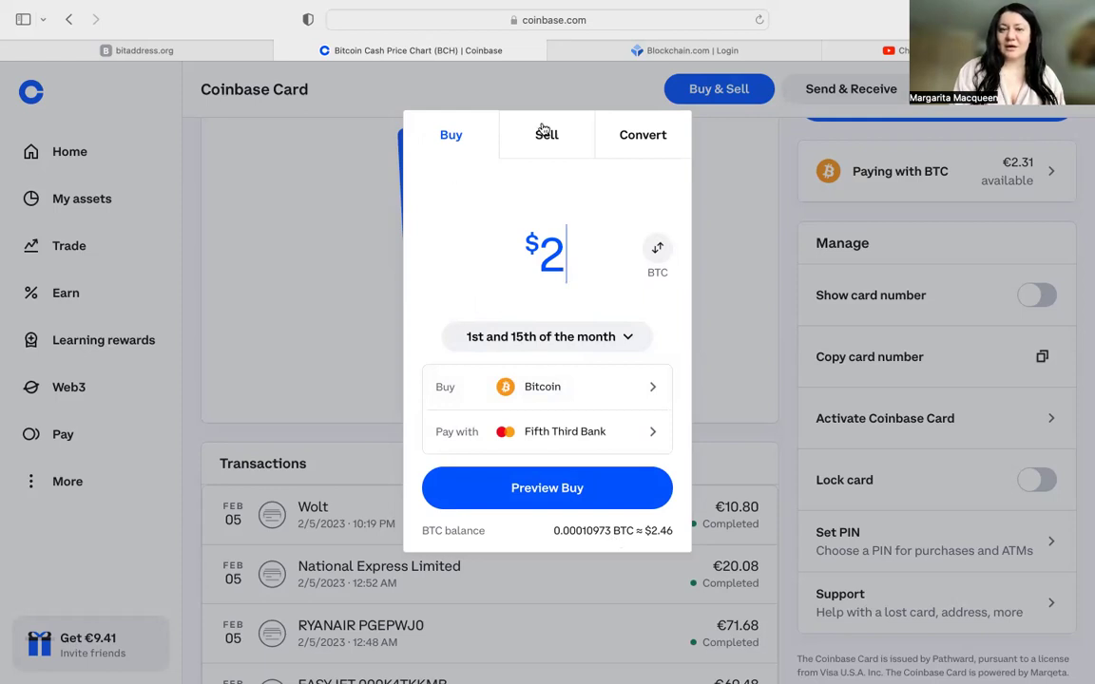
pyautogui.click(699, 154)
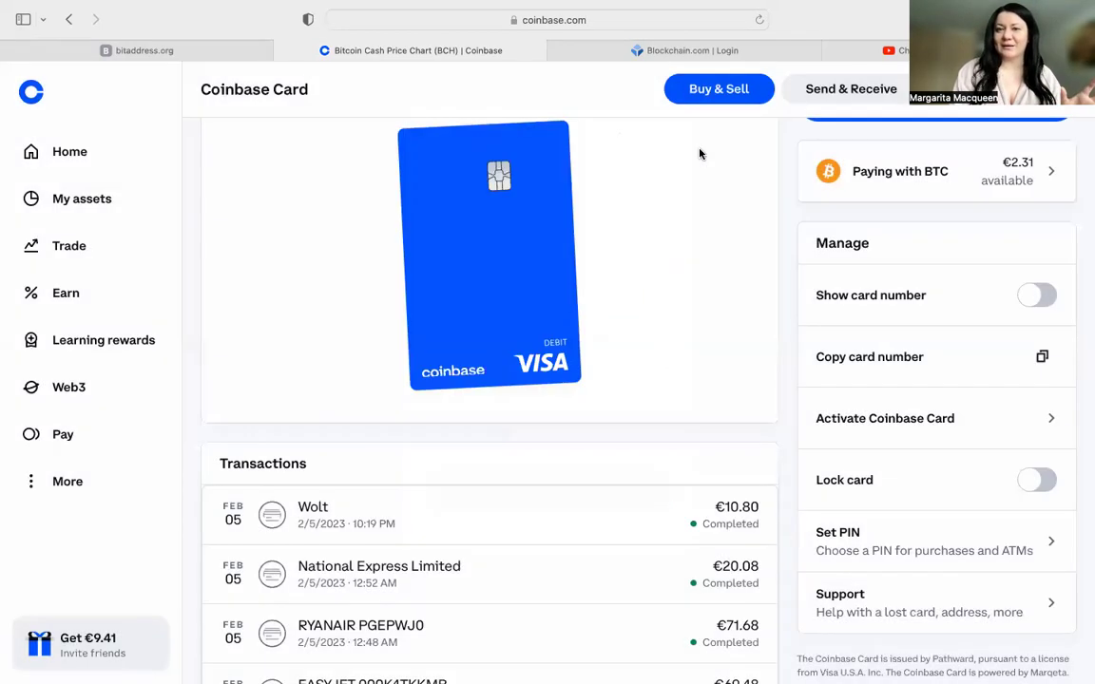
# Go to the Home dashboard and open Bitcoin from the Prices list
pyautogui.click(107, 152)
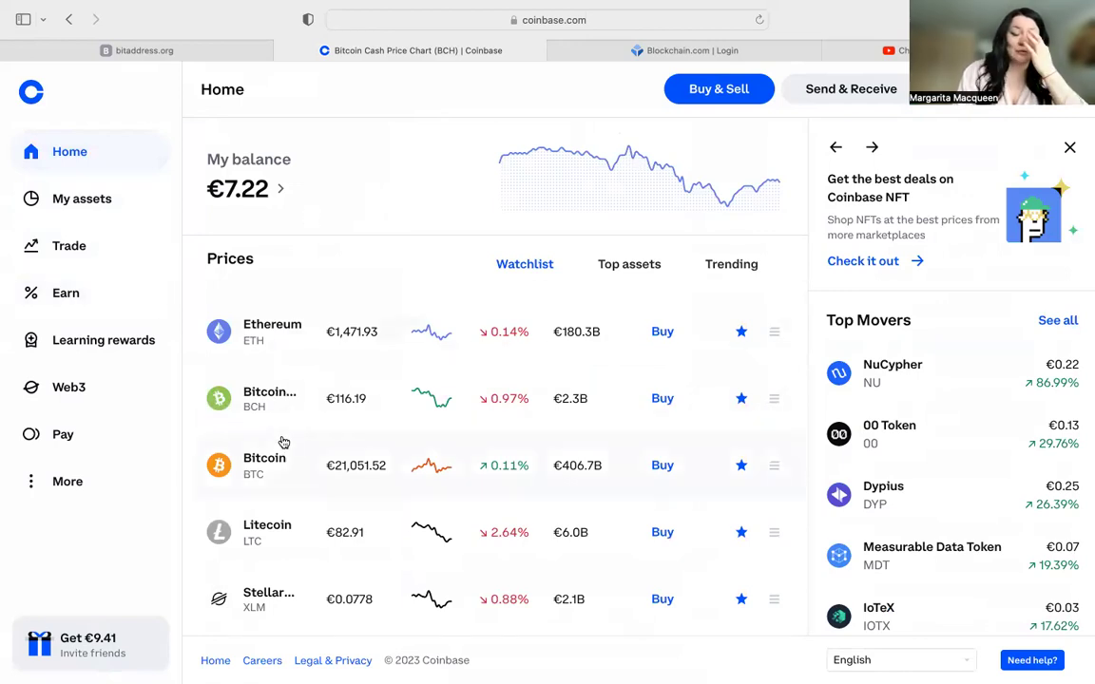
pyautogui.click(281, 458)
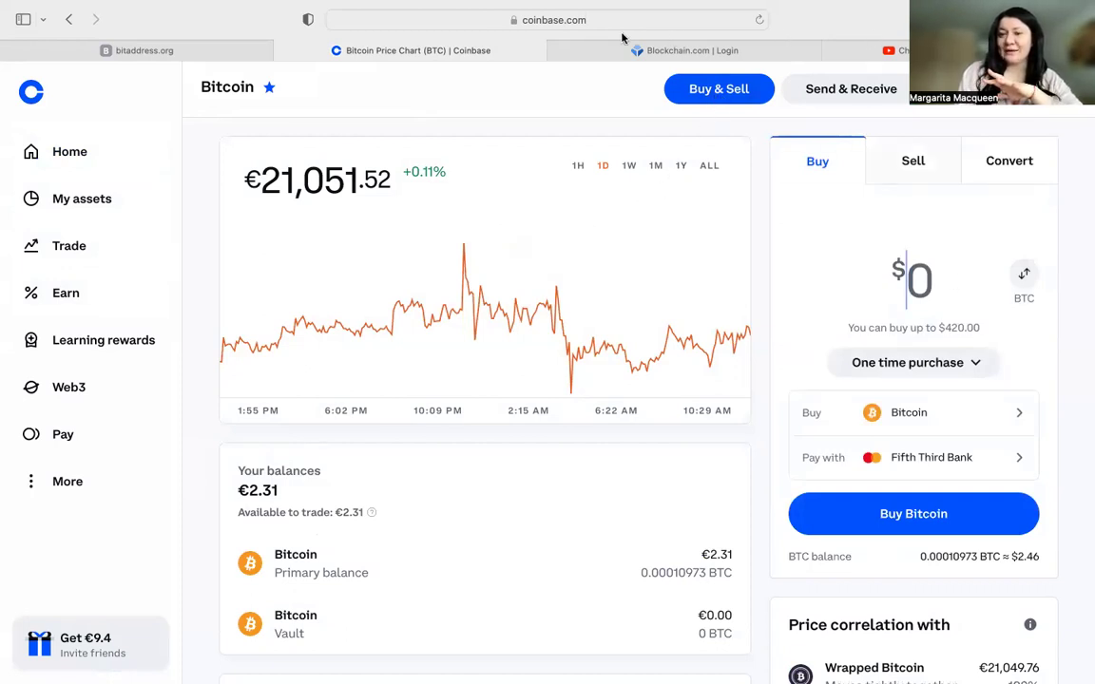
# Buy €5 of Bitcoin paid with the Revolut Limited card, previewing and then confirming the order
pyautogui.click(728, 91)
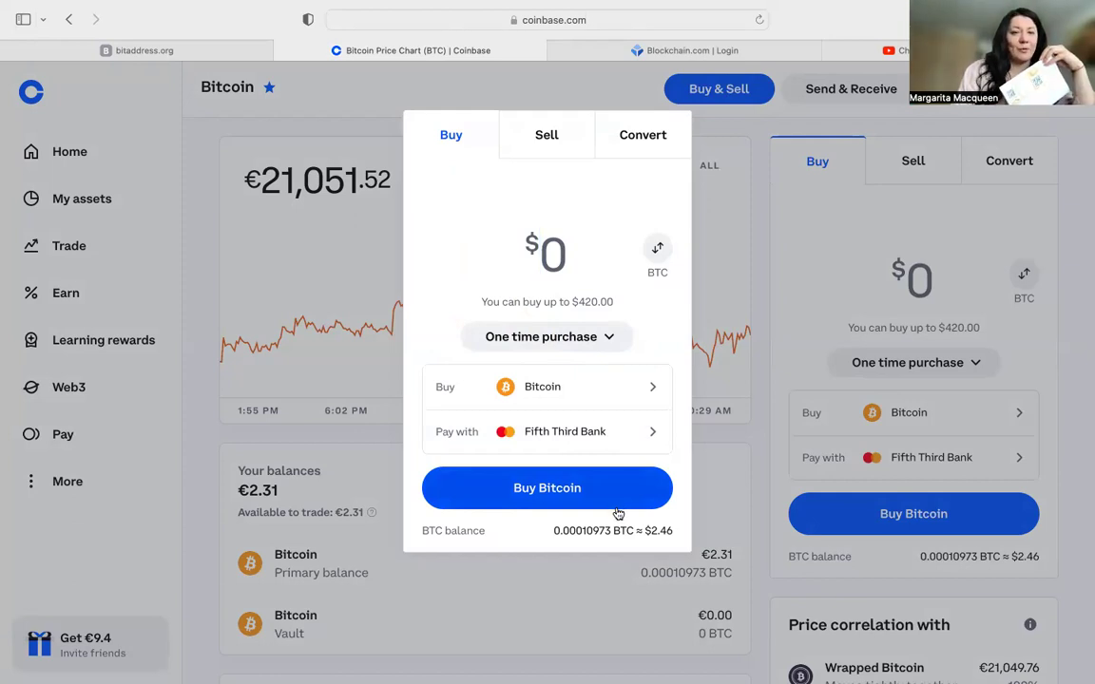
pyautogui.click(538, 253)
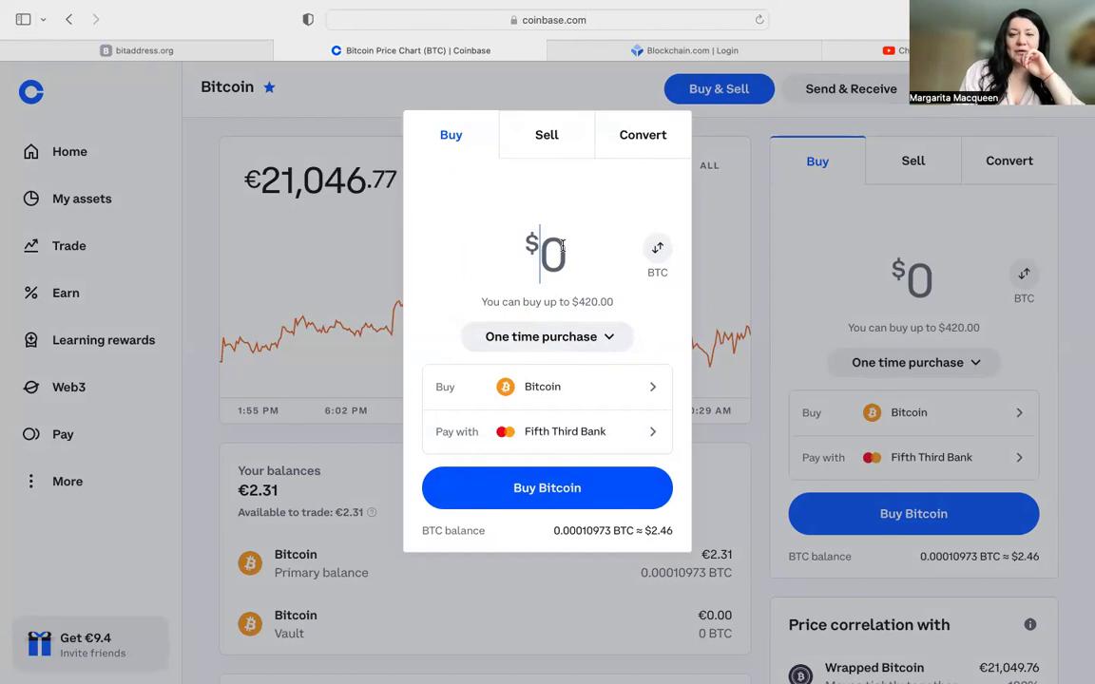
pyautogui.click(613, 434)
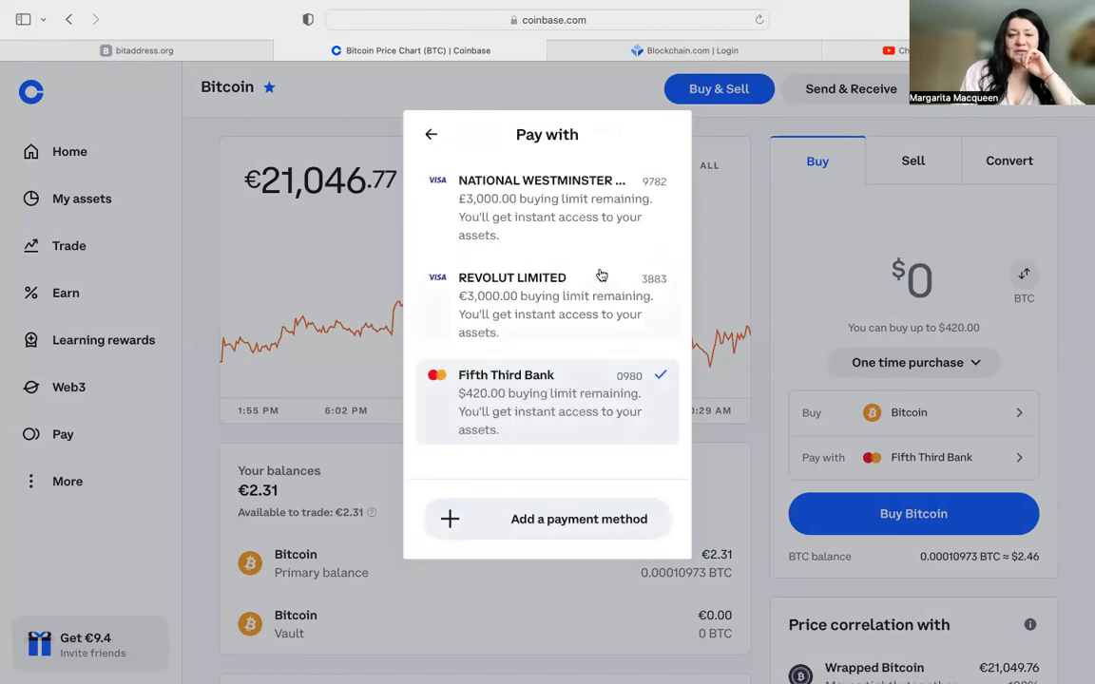
pyautogui.click(591, 315)
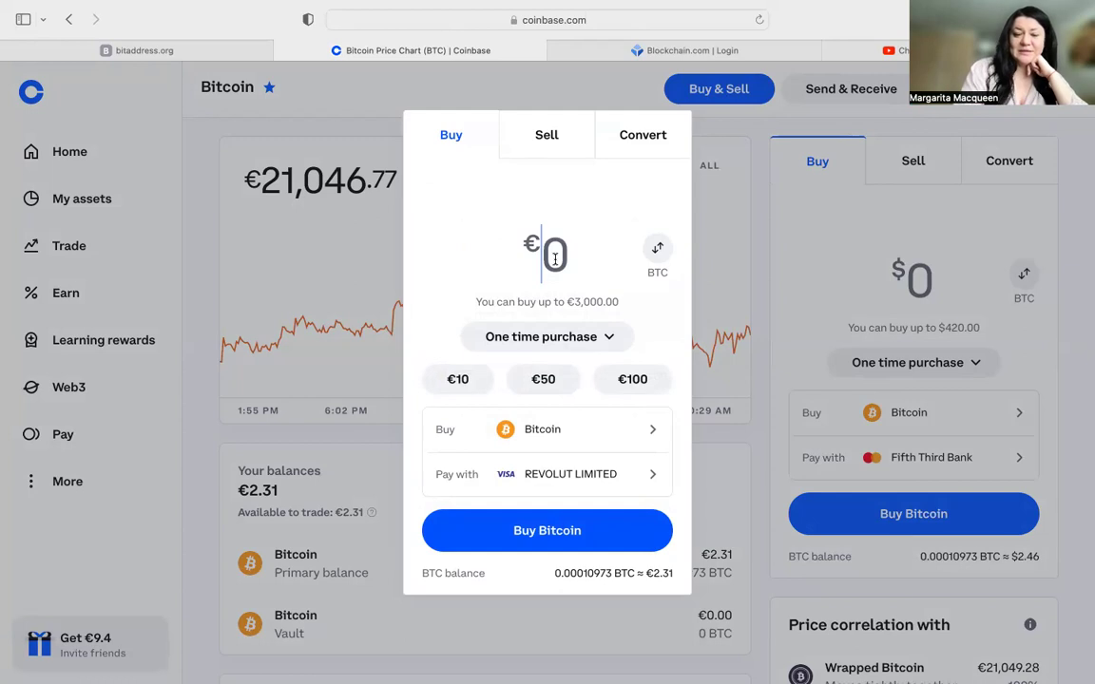
pyautogui.write('5')
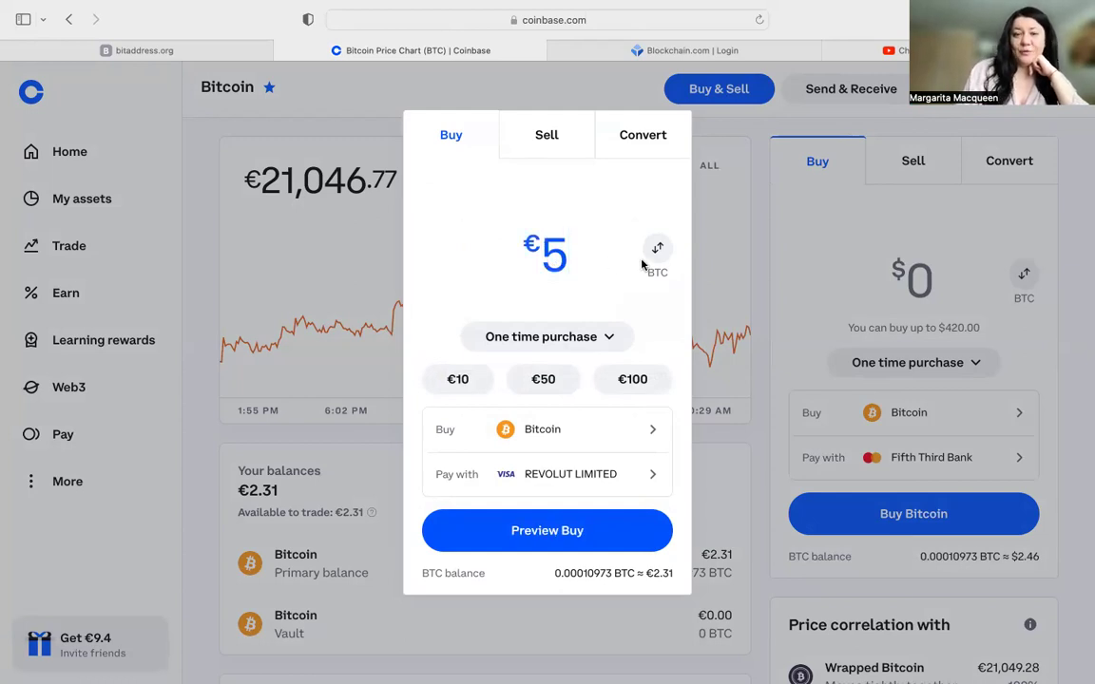
pyautogui.click(546, 537)
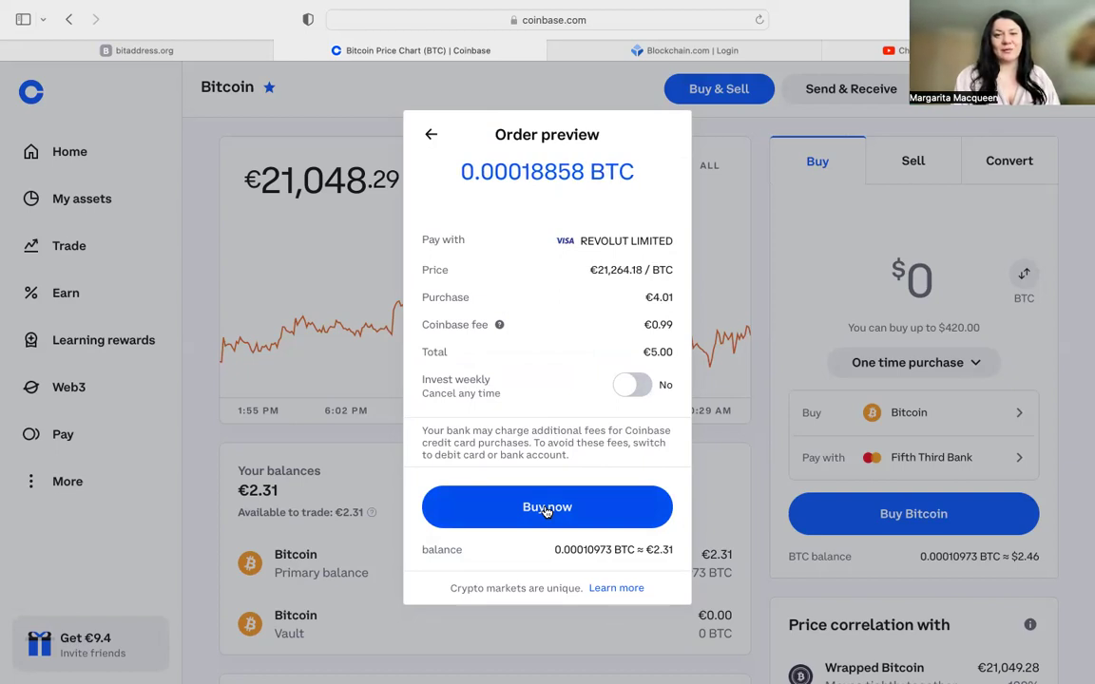
pyautogui.click(546, 509)
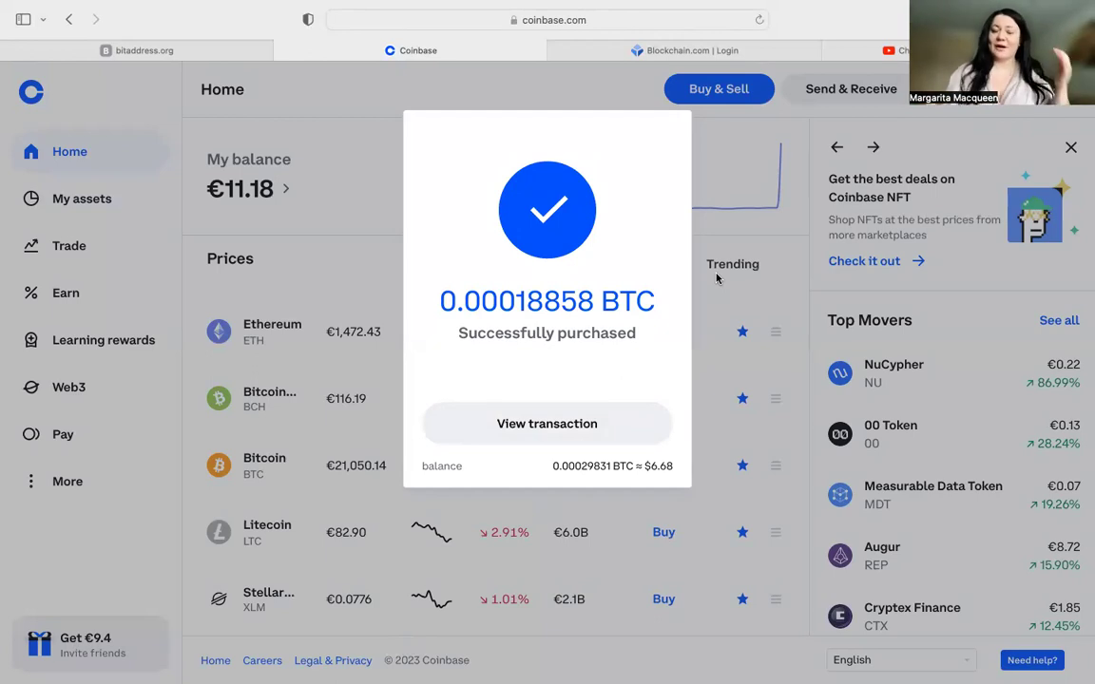
# Dismiss the purchase success modal, open the Bitcoin page, and glance at the bitaddress.org paper wallet
pyautogui.click(710, 177)
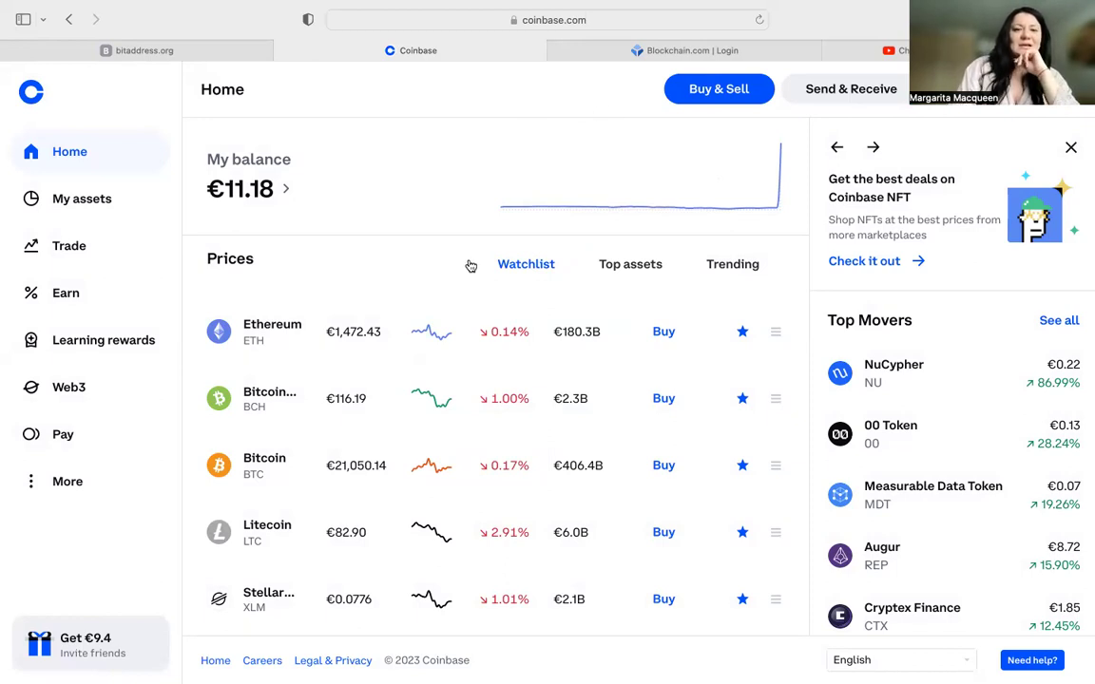
pyautogui.click(267, 469)
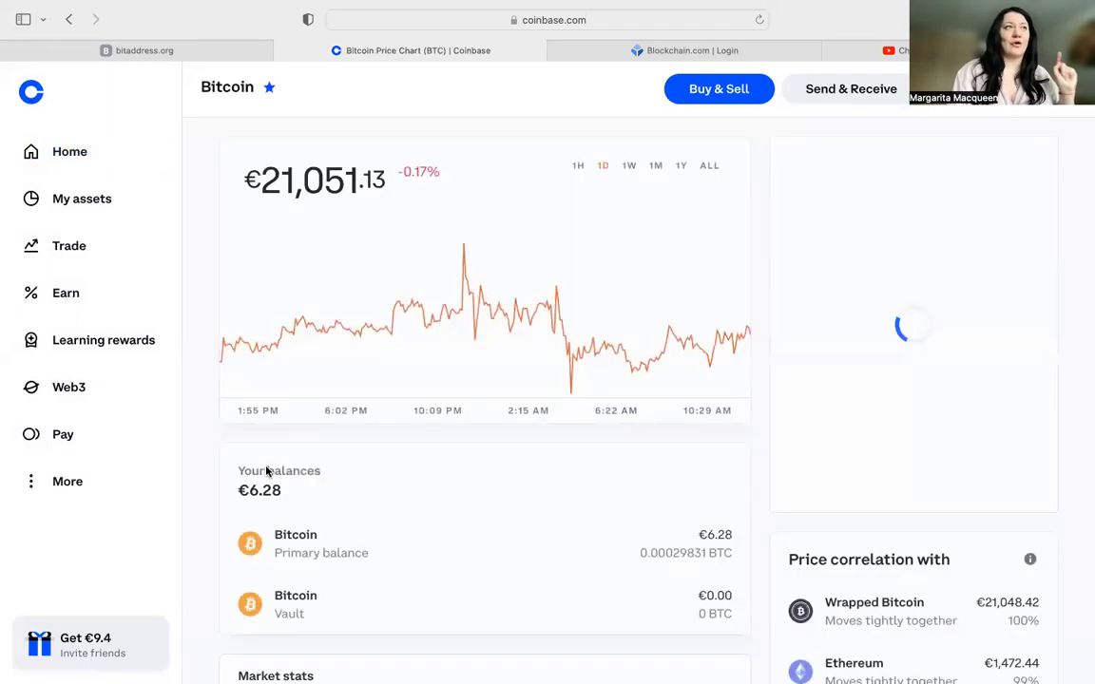
pyautogui.click(144, 51)
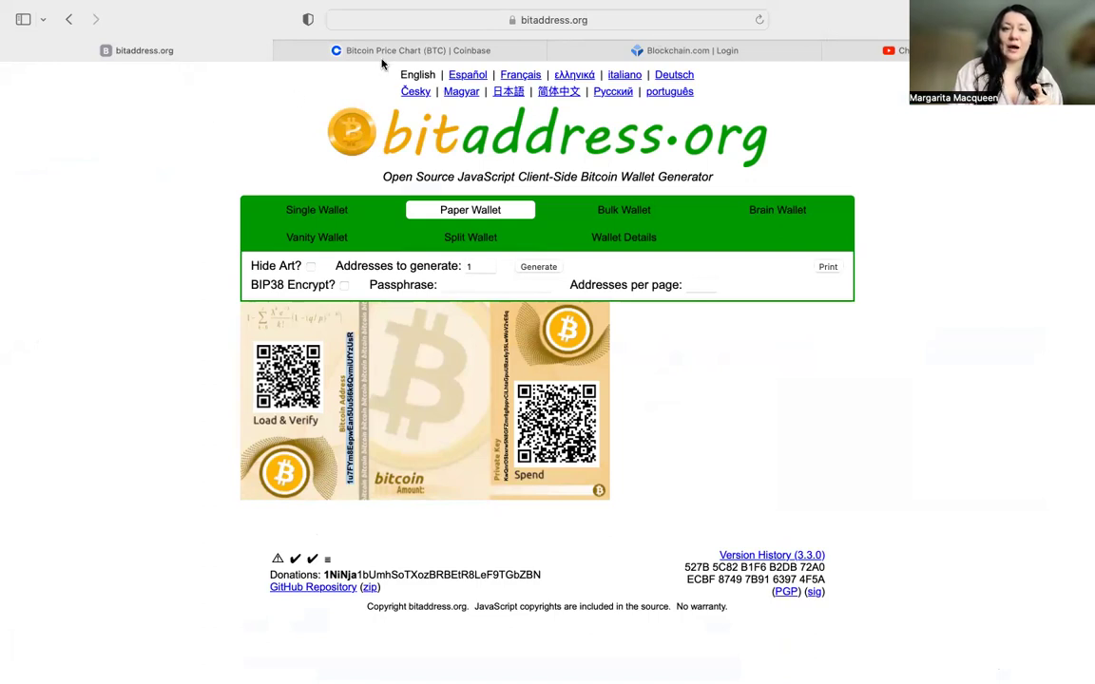
pyautogui.click(339, 49)
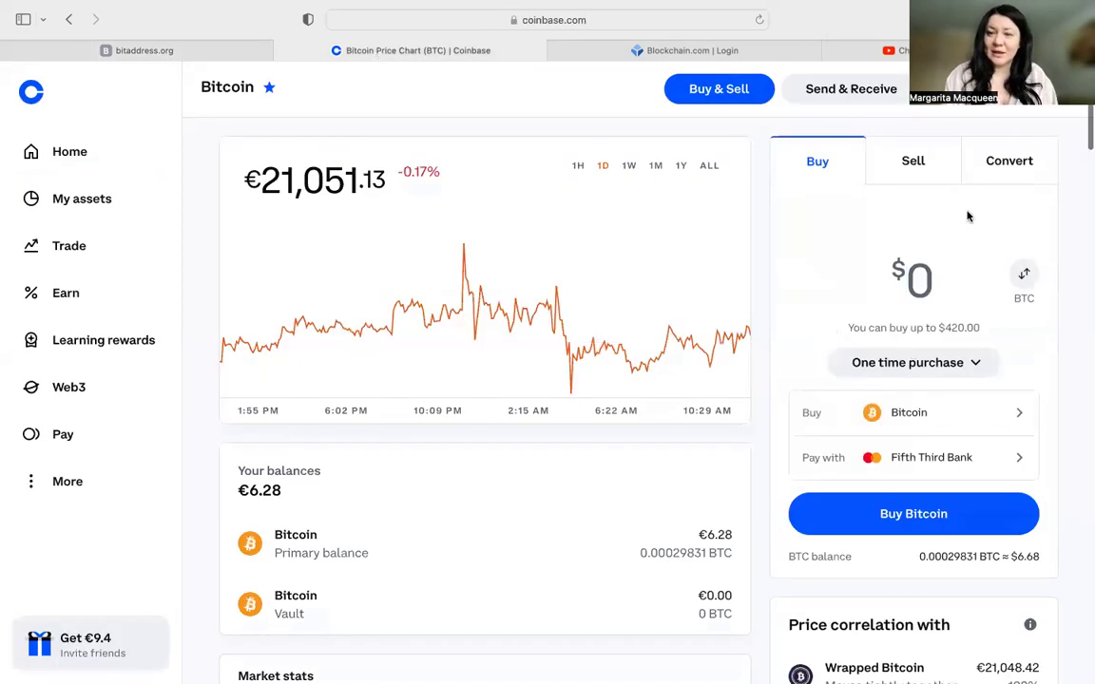
# Set up a €3 Bitcoin send to the pasted paper wallet address, checked against bitaddress.org
pyautogui.click(884, 100)
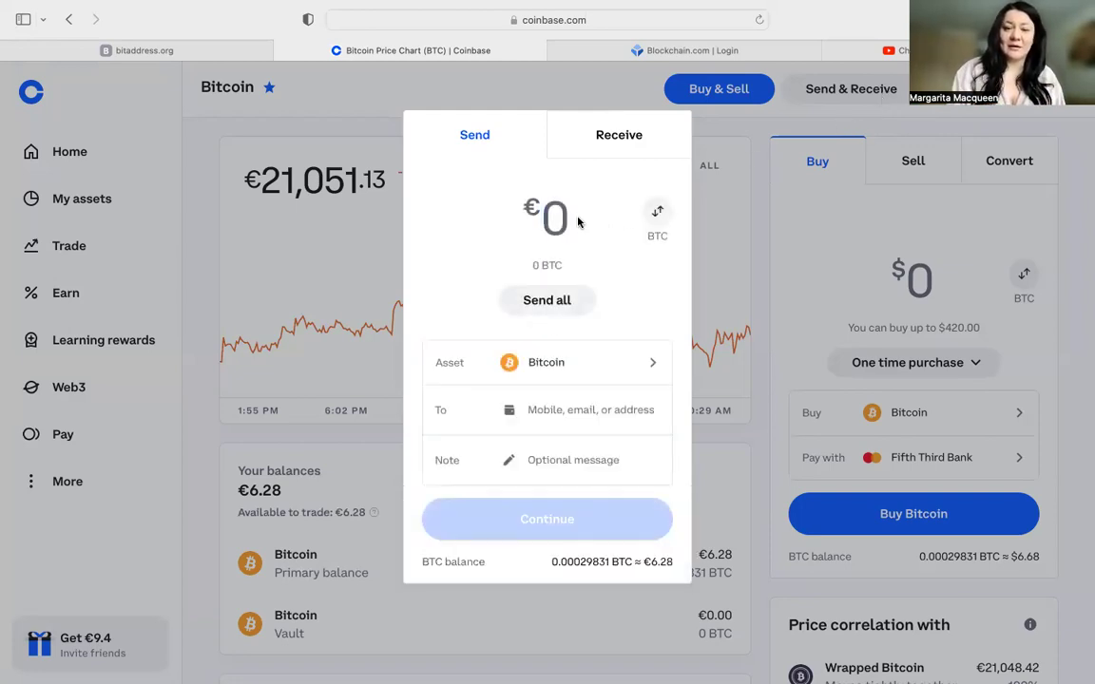
pyautogui.click(558, 419)
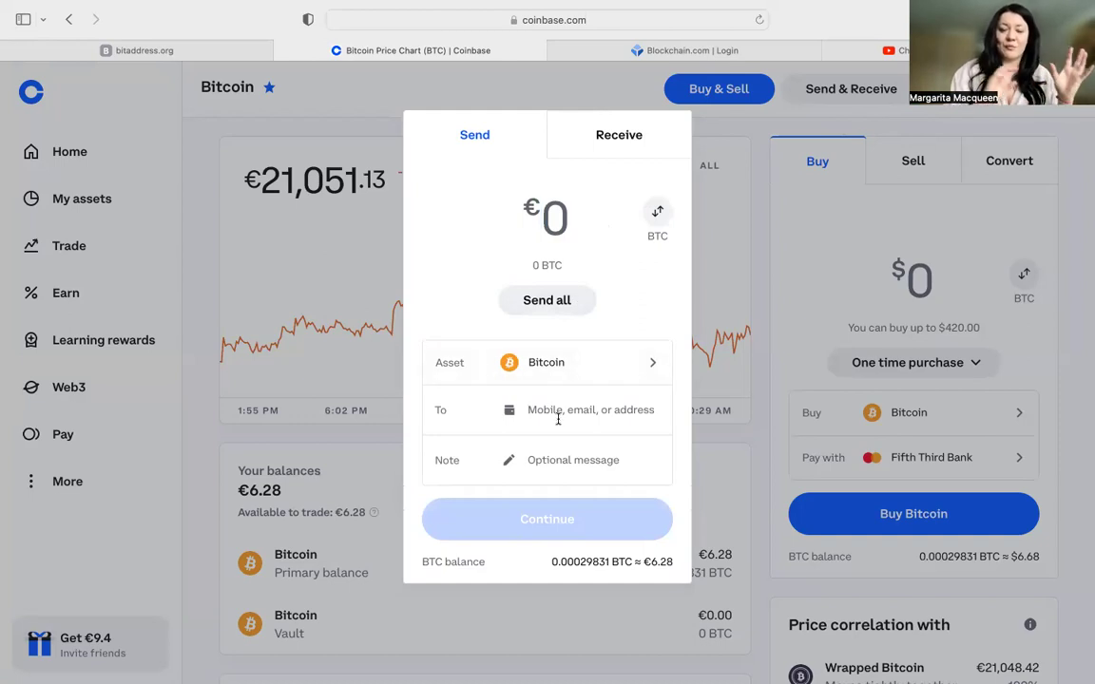
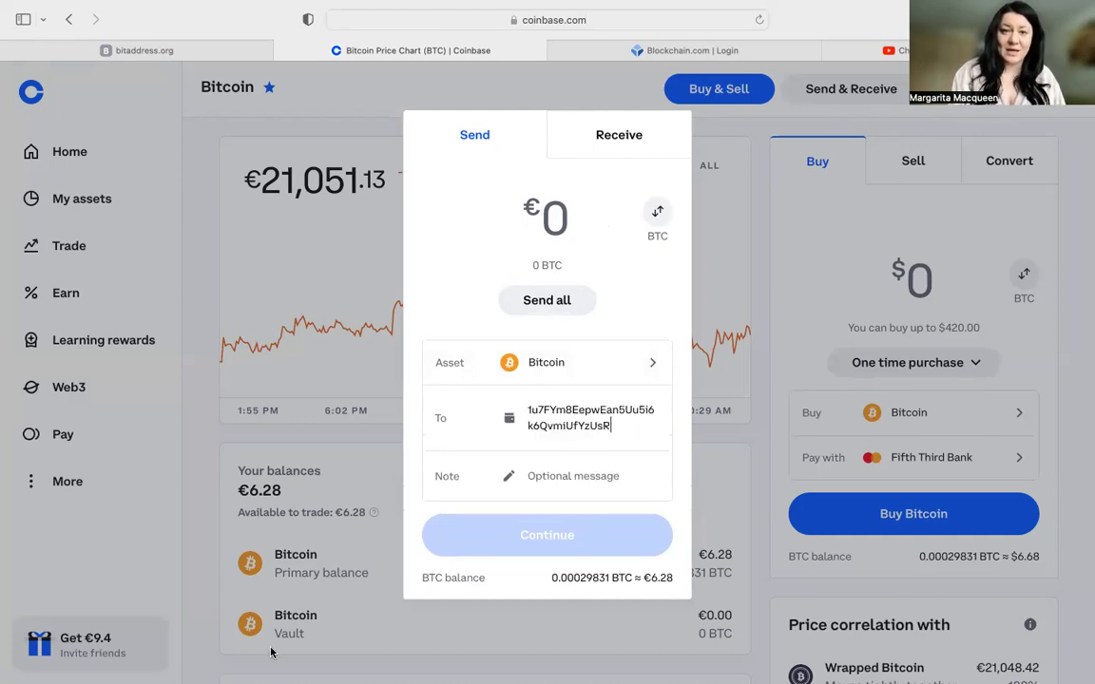
pyautogui.click(36, 54)
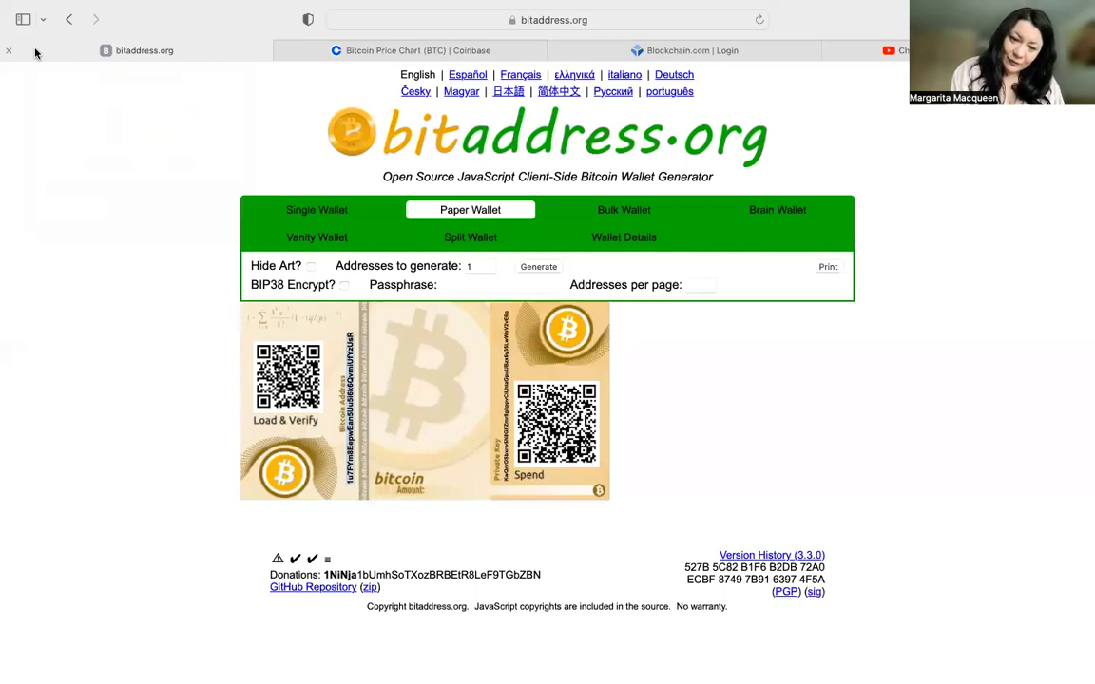
pyautogui.click(380, 52)
pyautogui.click(557, 214)
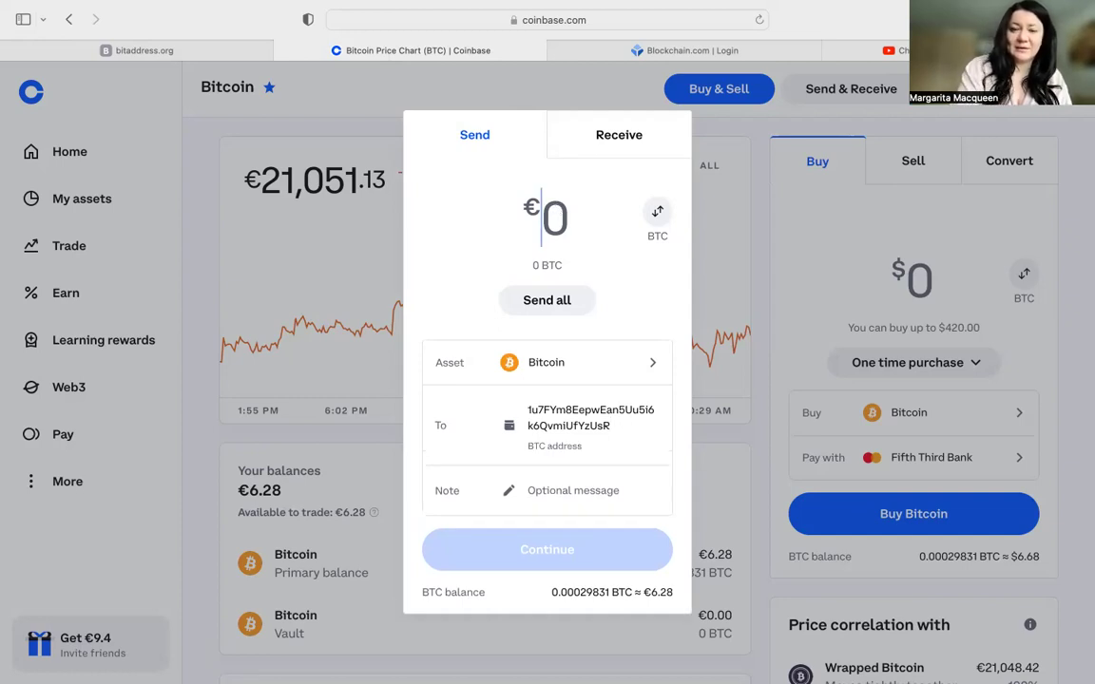
pyautogui.write('3')
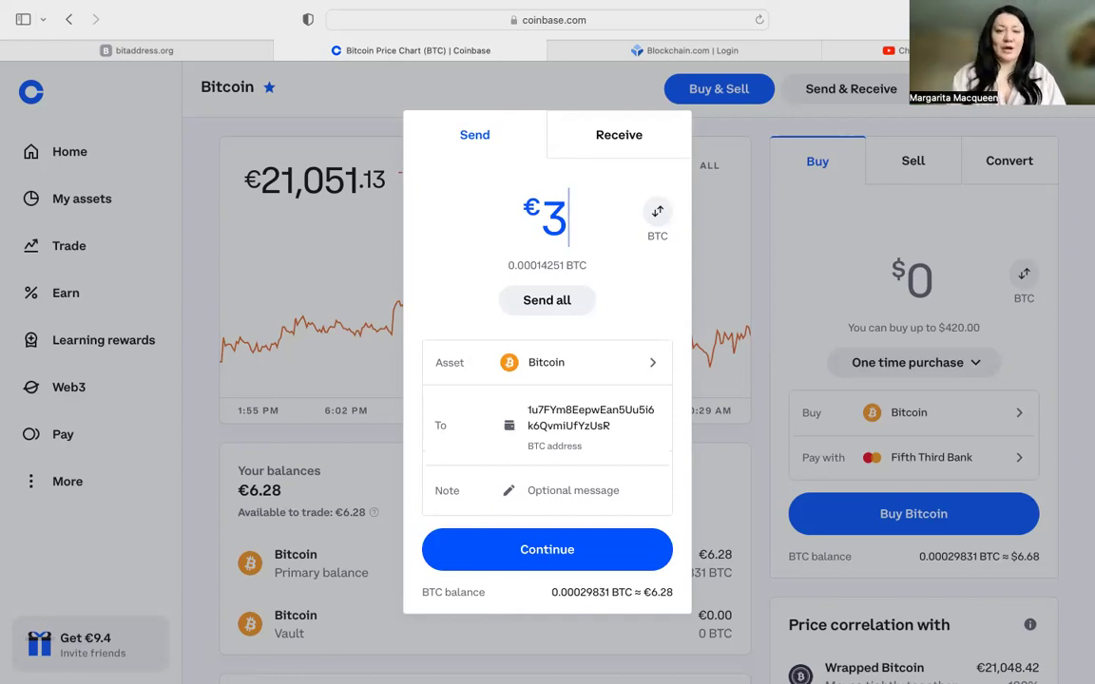
pyautogui.click(551, 553)
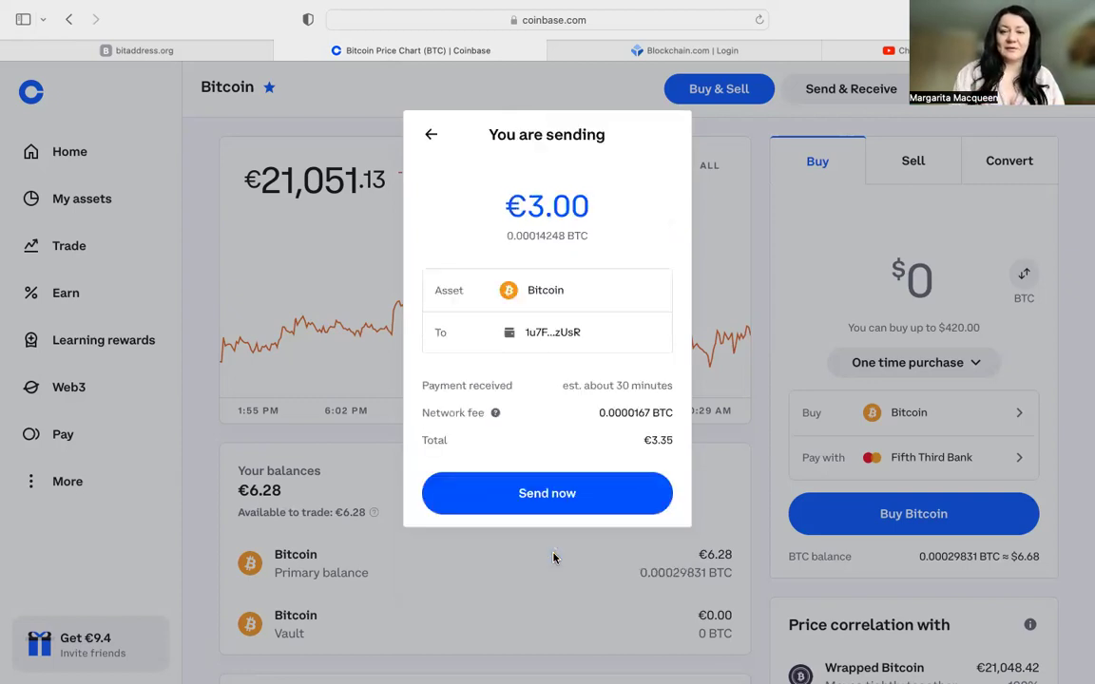
# Confirm the €3 send with the 6-digit authenticator code and close the confirmation
pyautogui.click(582, 498)
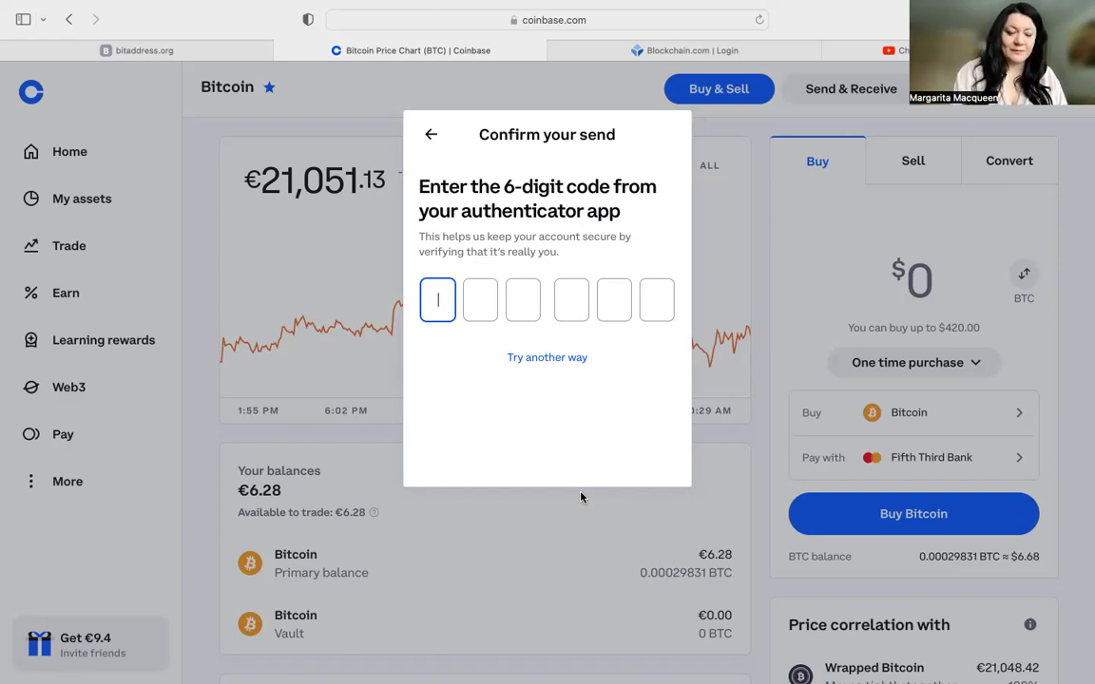
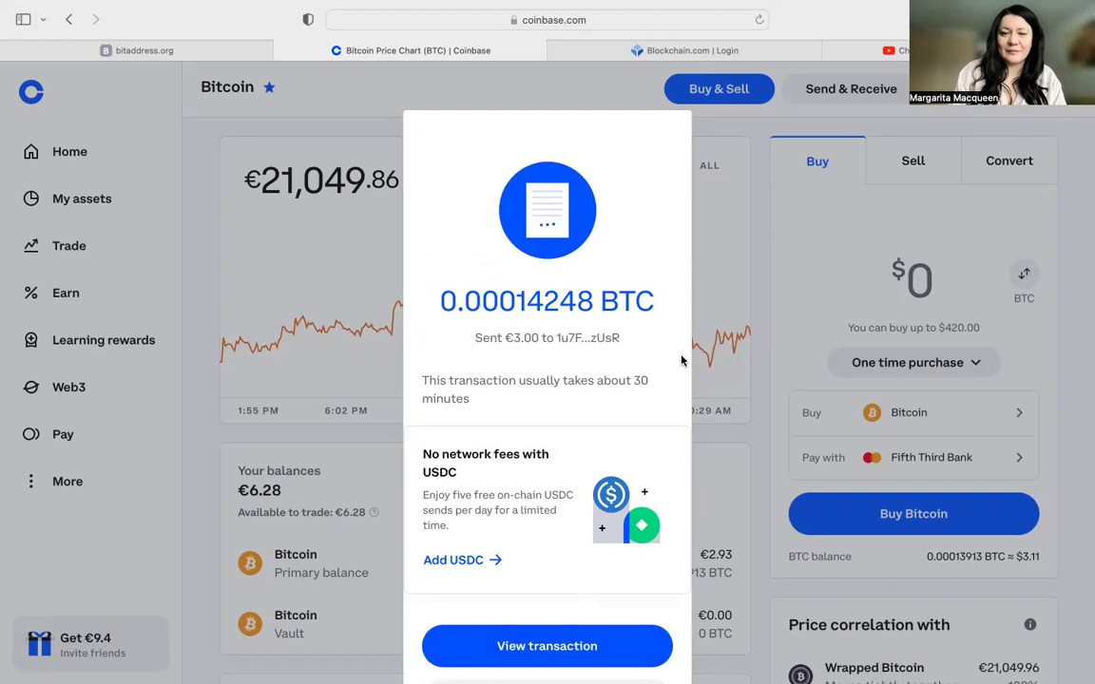
pyautogui.click(693, 302)
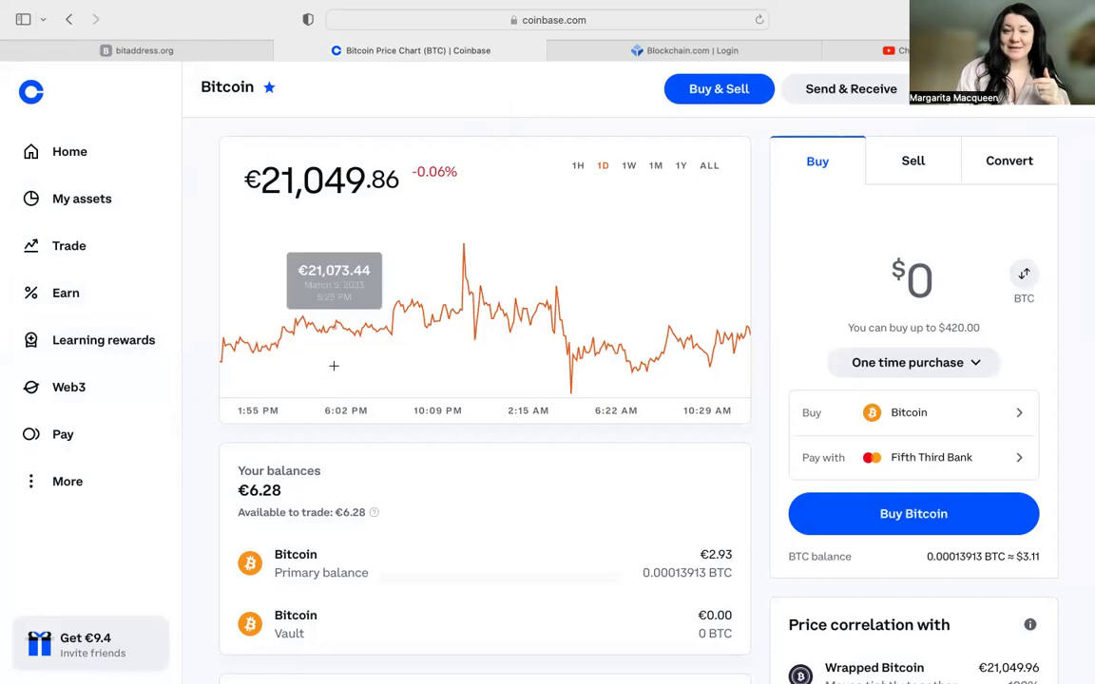
pyautogui.click(68, 206)
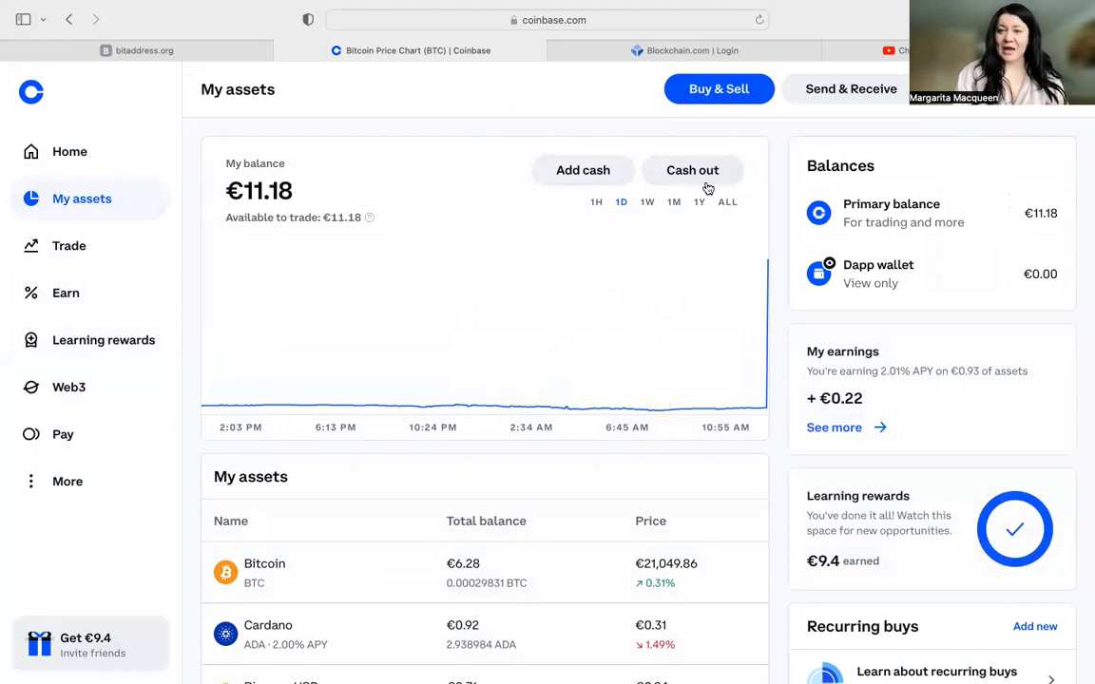
pyautogui.press('Down')
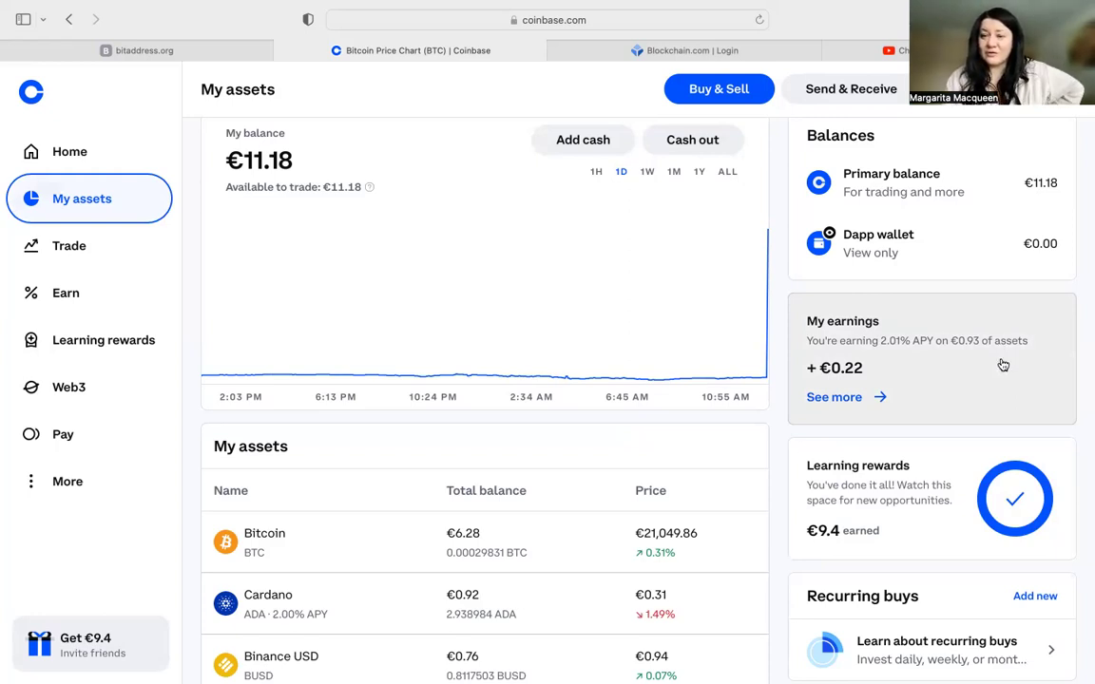
pyautogui.click(876, 402)
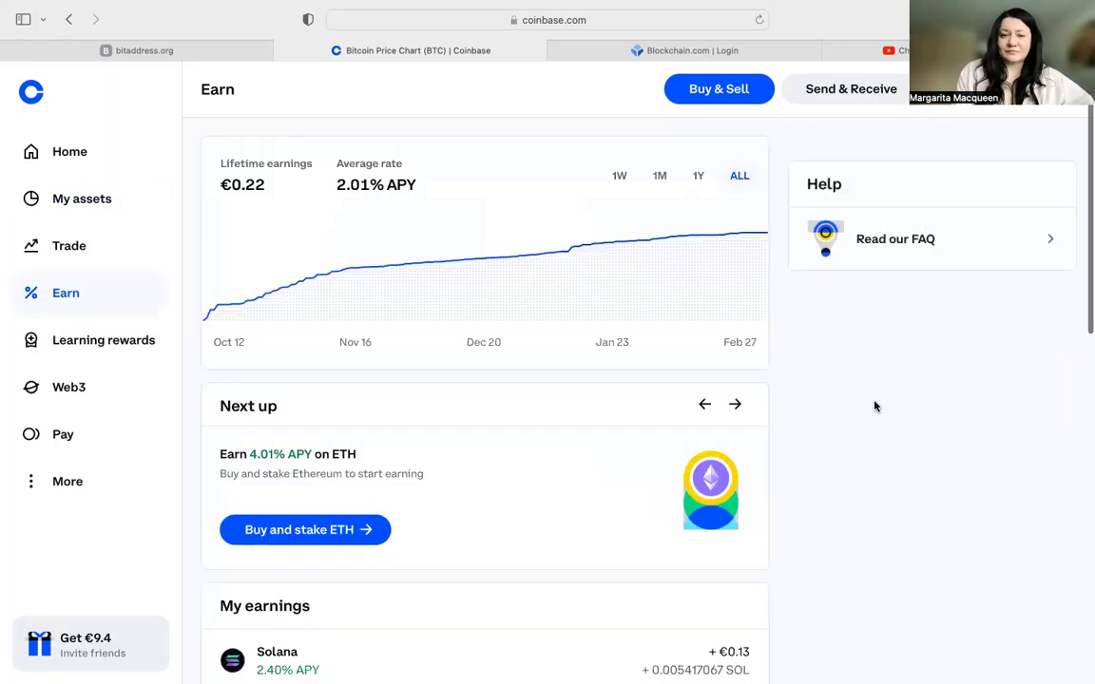
pyautogui.scroll(-3, 875, 405)
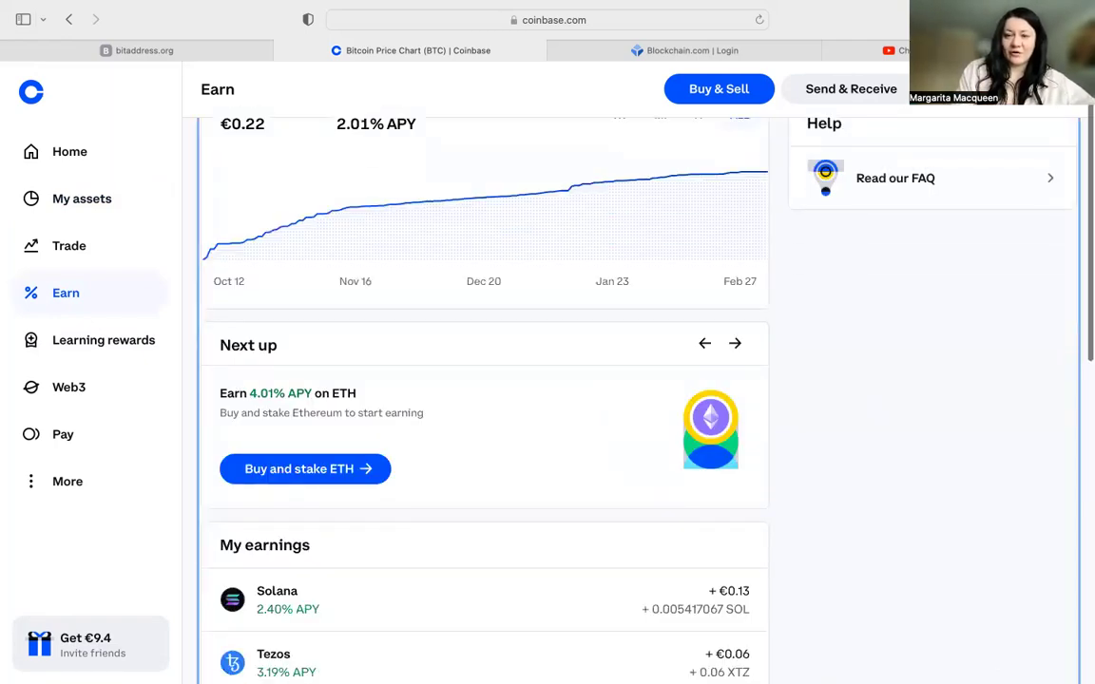
pyautogui.scroll(-6, 875, 405)
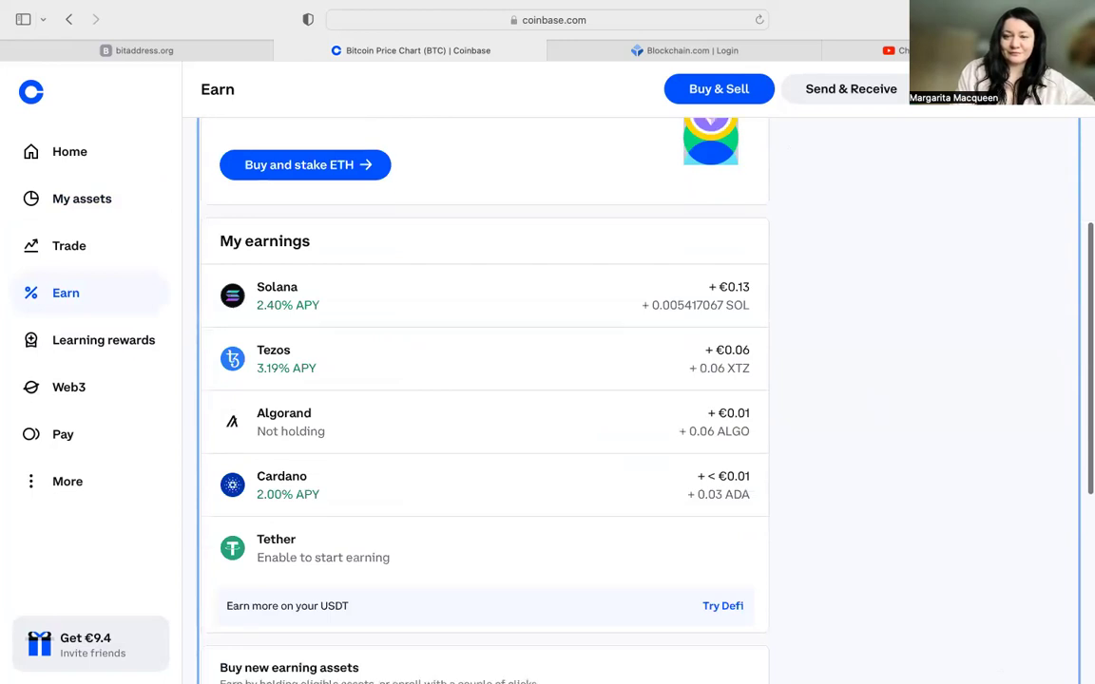
pyautogui.scroll(1, 875, 406)
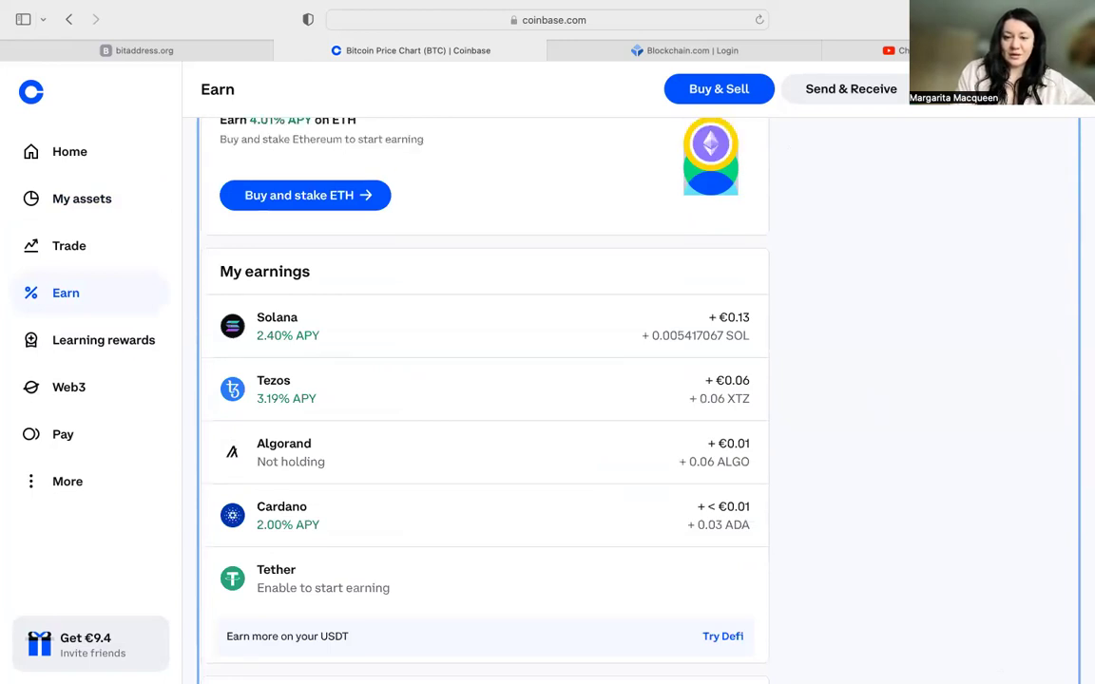
pyautogui.scroll(8, 875, 406)
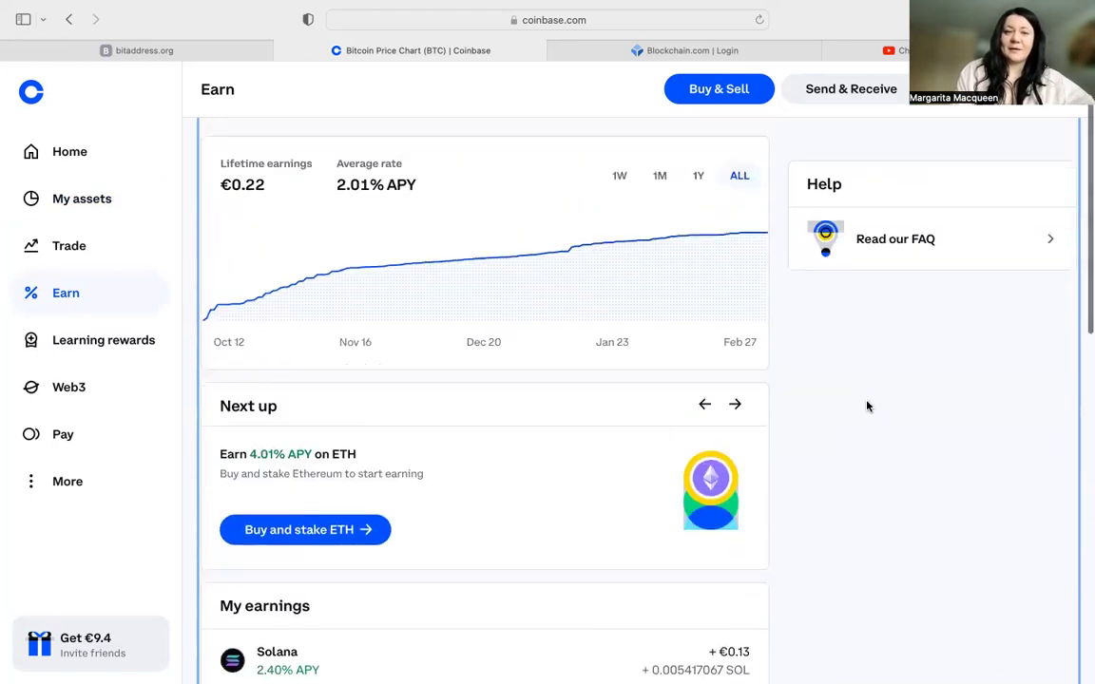
pyautogui.click(75, 209)
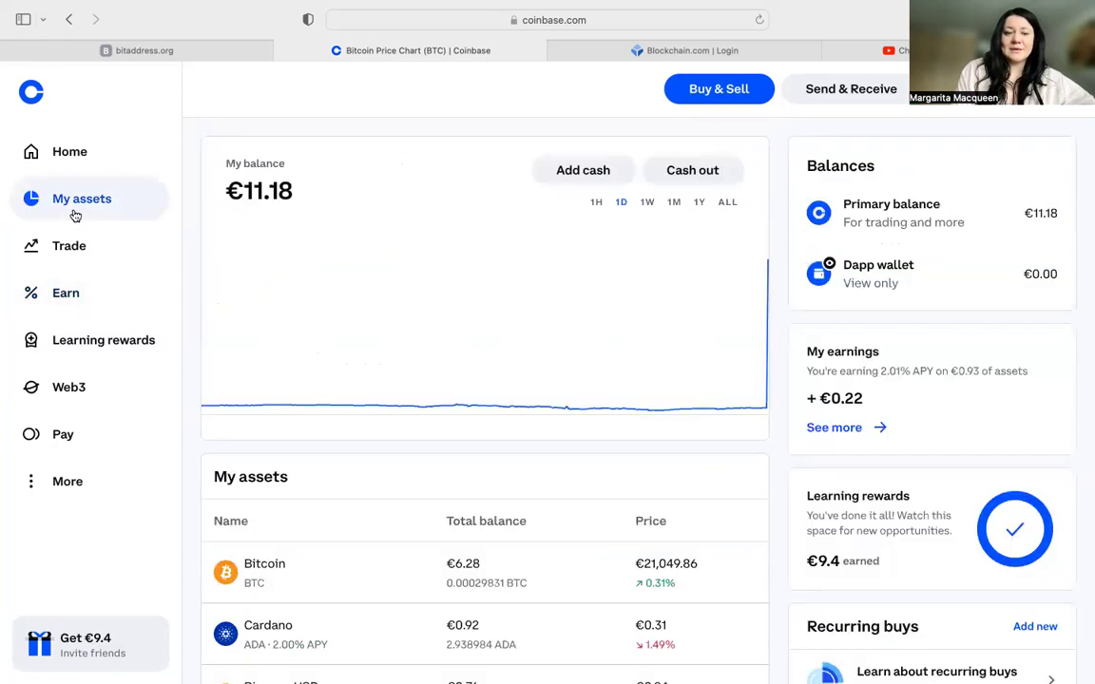
# Open Bitcoin from My assets and scroll through its details
pyautogui.click(352, 565)
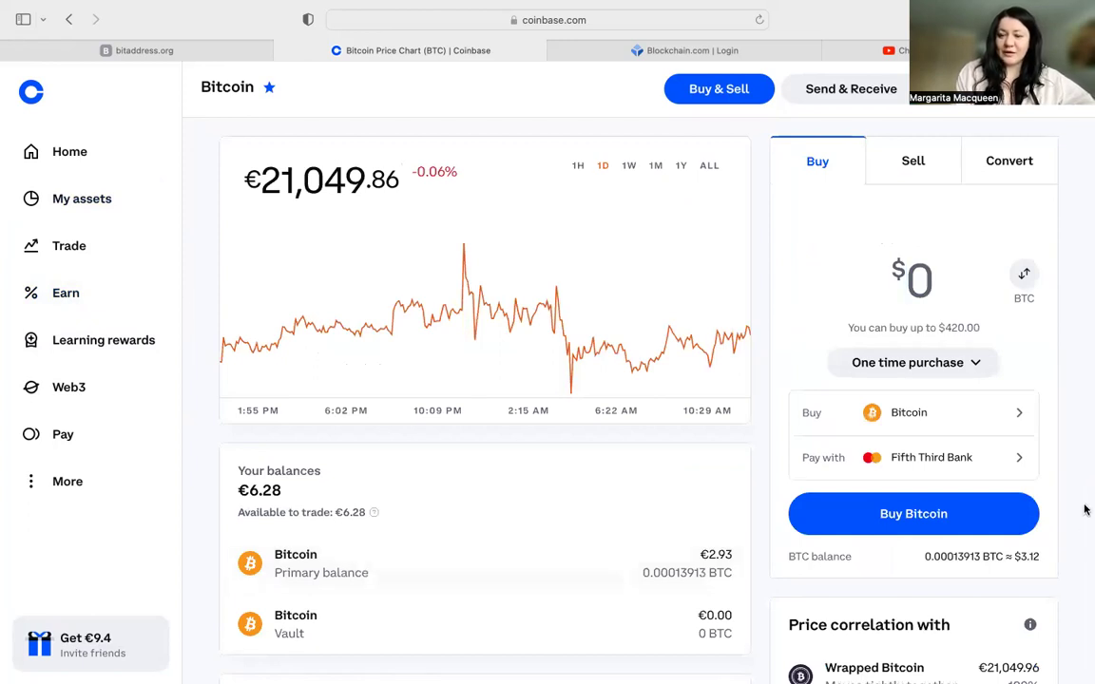
pyautogui.scroll(-10, 1084, 510)
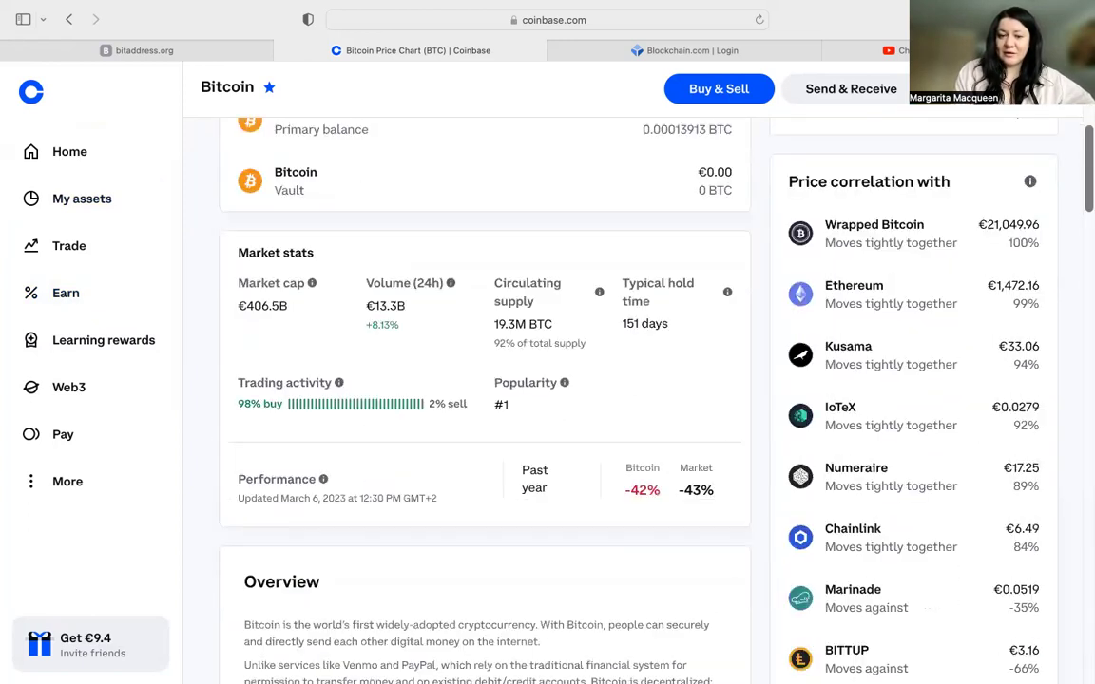
pyautogui.scroll(8, 589, 380)
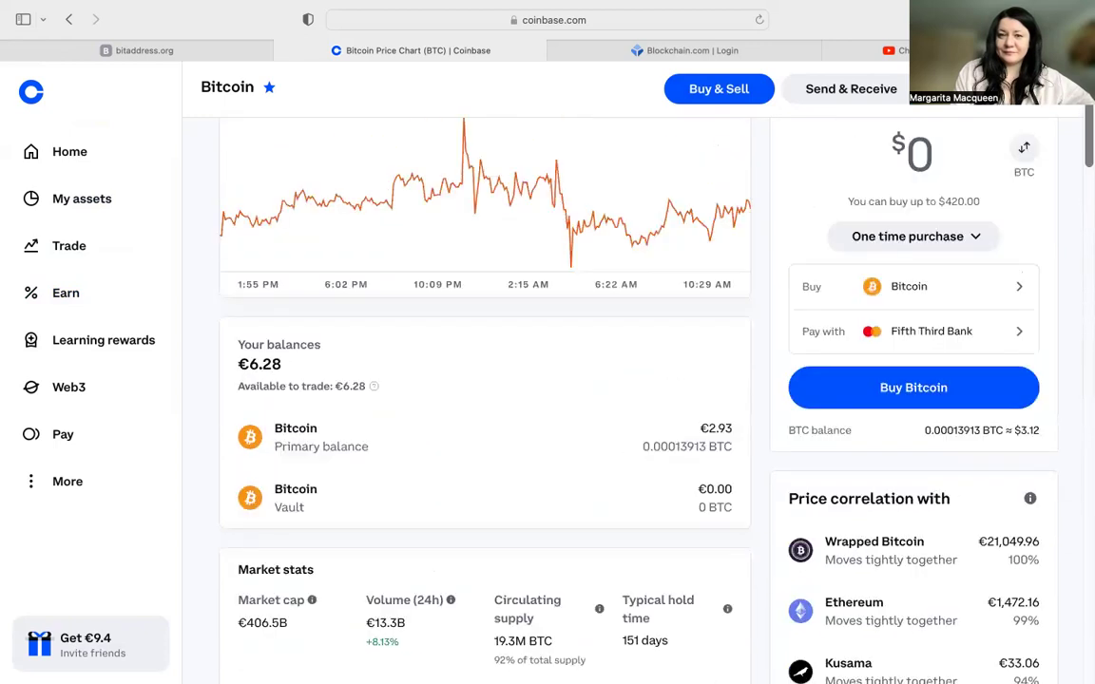
pyautogui.scroll(3, 589, 380)
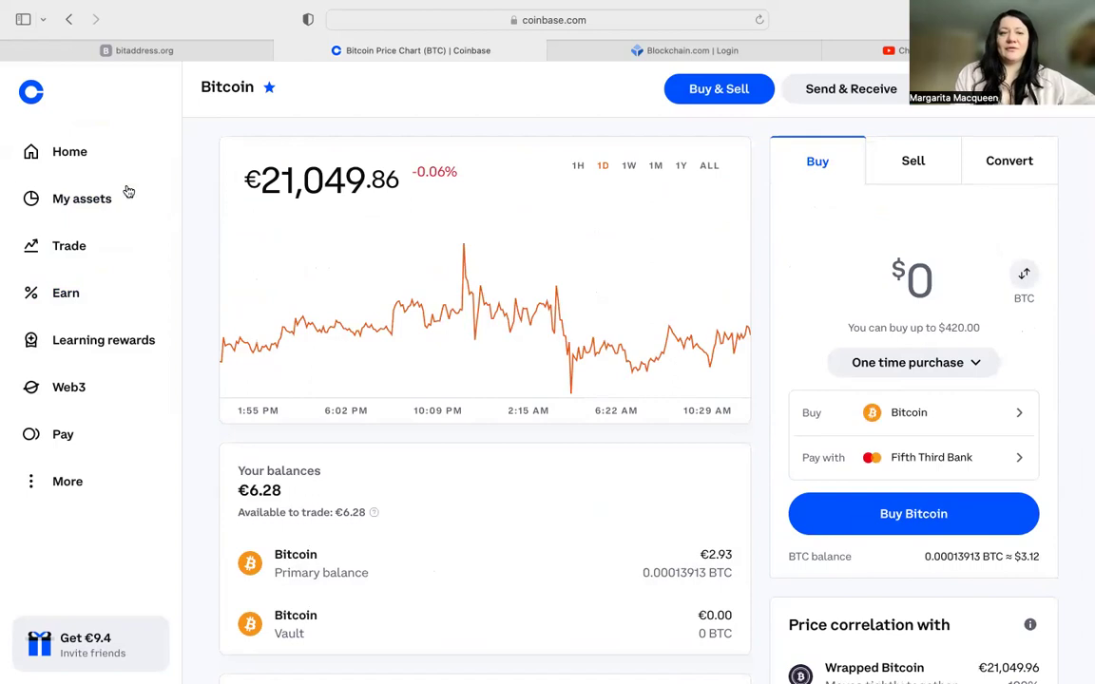
# Return Home, reopen Bitcoin from Prices, and briefly open the More features panel
pyautogui.click(35, 163)
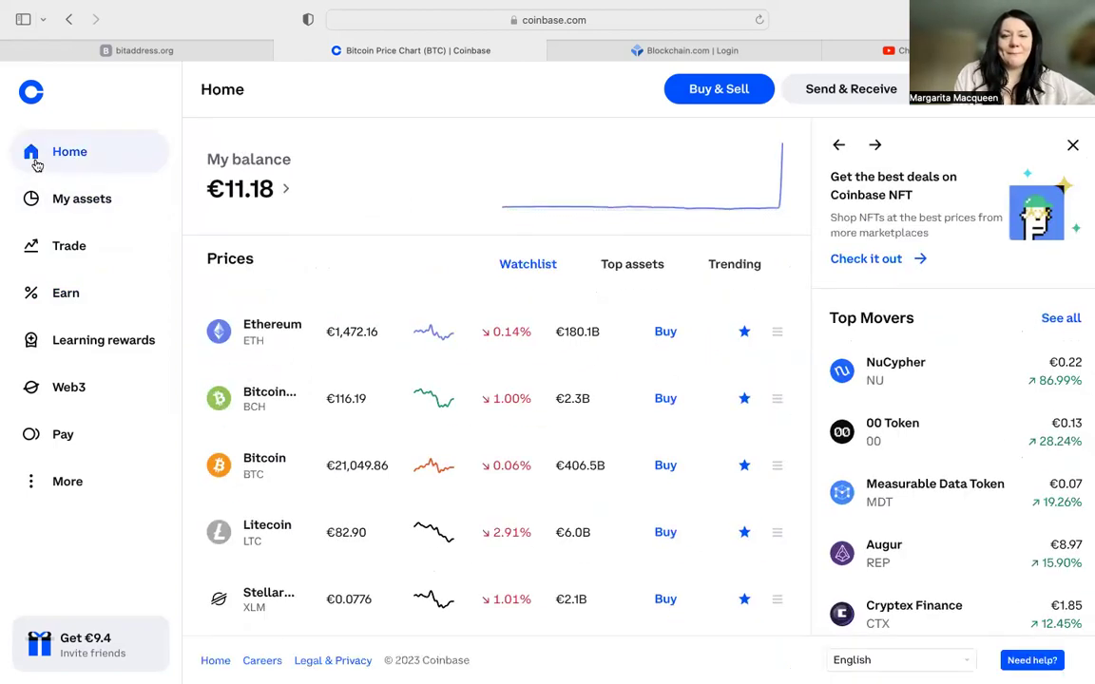
pyautogui.click(281, 458)
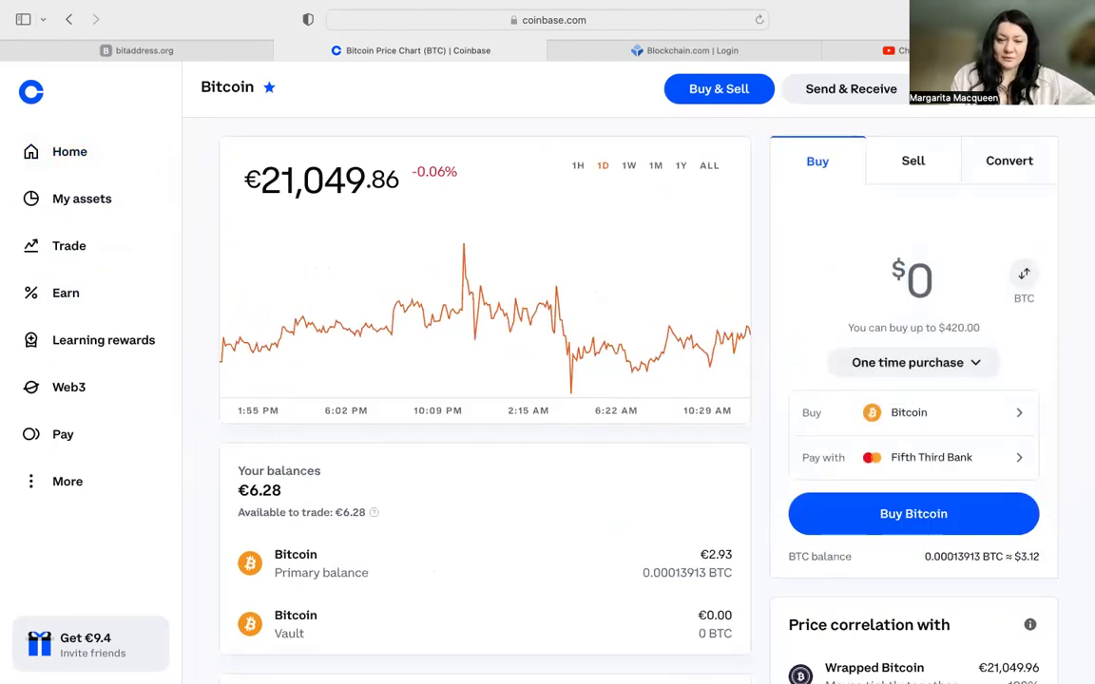
pyautogui.scroll(-3, 763, 539)
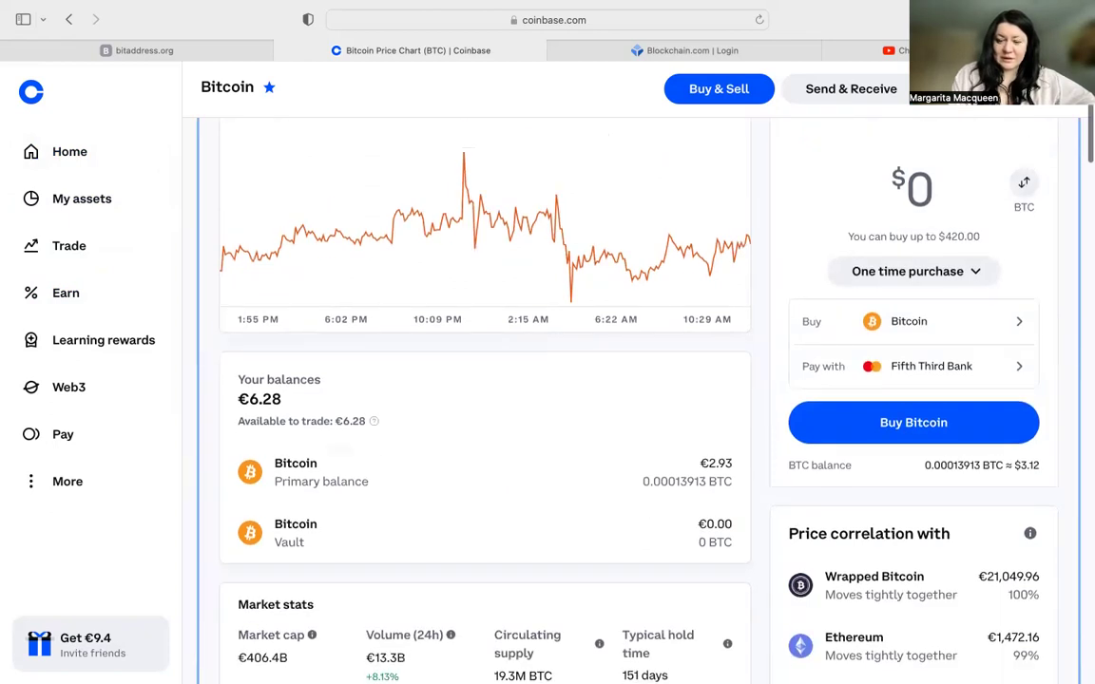
pyautogui.scroll(3, 768, 539)
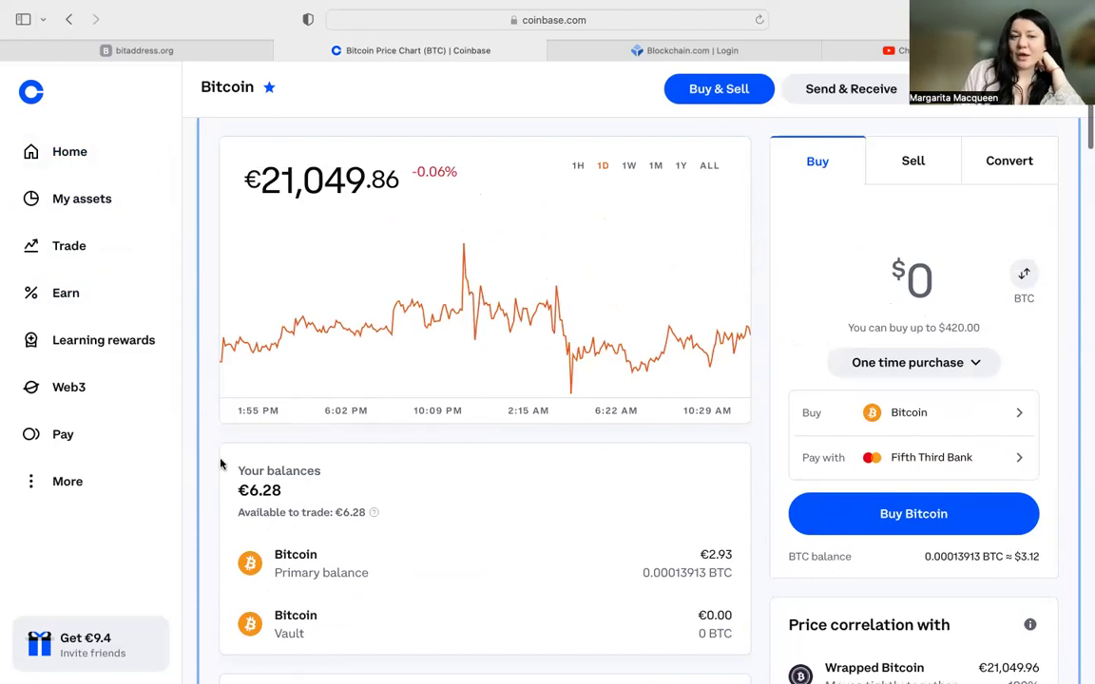
pyautogui.click(83, 486)
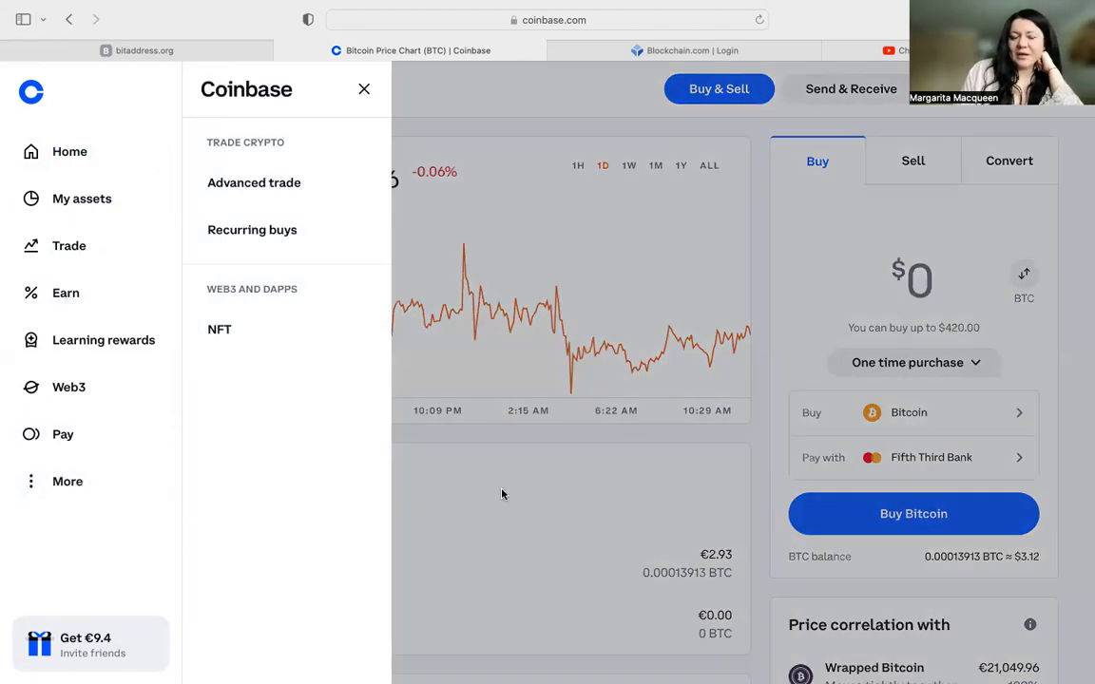
pyautogui.click(503, 495)
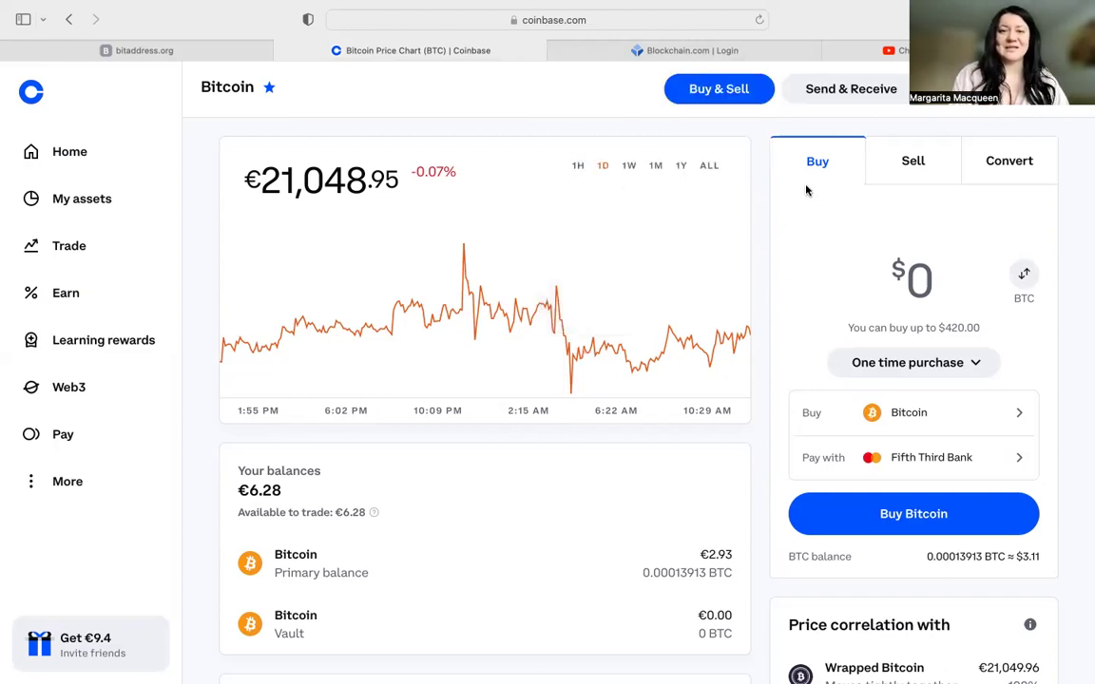
# Switch to the Blockchain.com login tab and sign in with the autofilled saved password
pyautogui.click(684, 51)
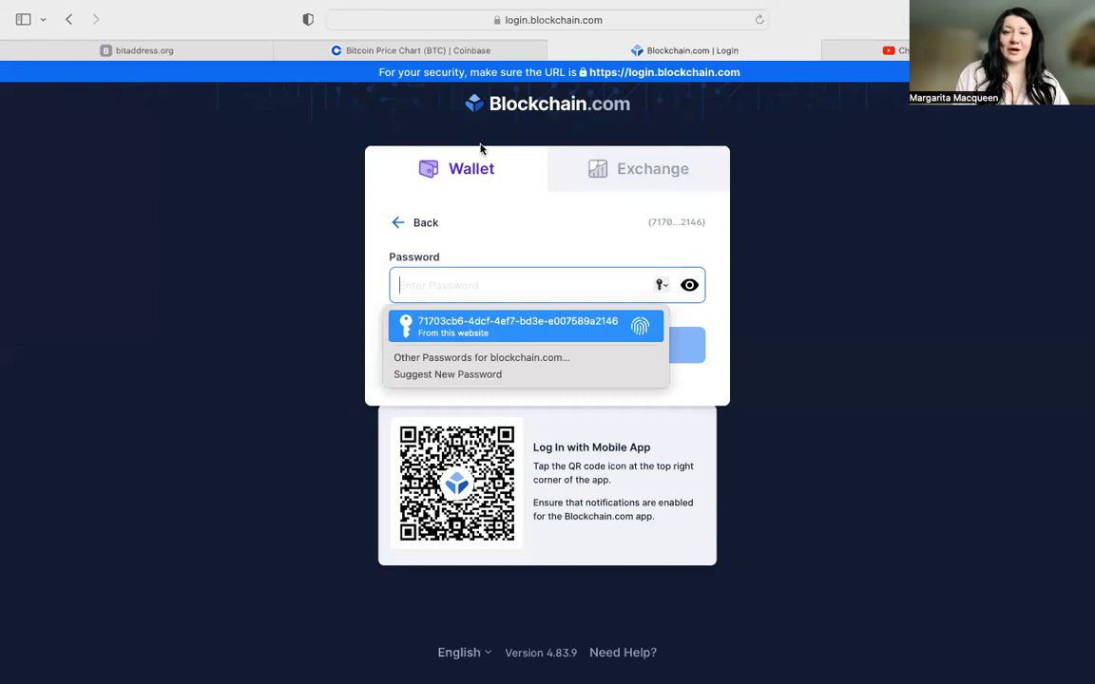
pyautogui.press('Return')
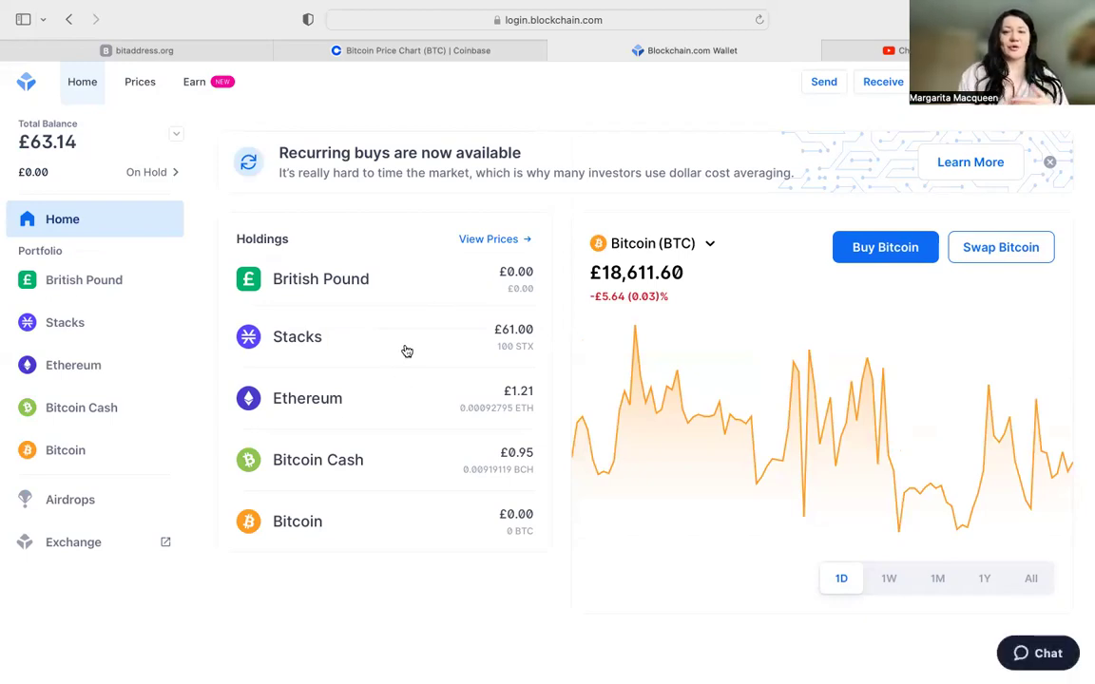
# Open Airdrops from the sidebar and scroll down to the 100 STX Blockstack airdrop
pyautogui.click(90, 501)
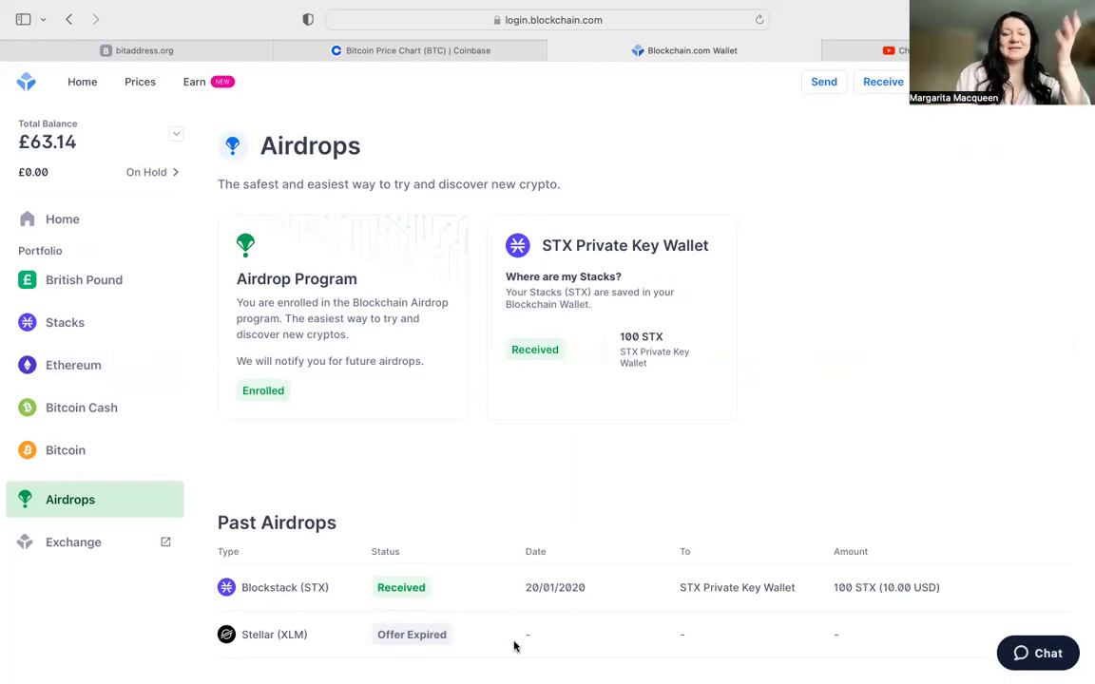
pyautogui.scroll(-1, 513, 646)
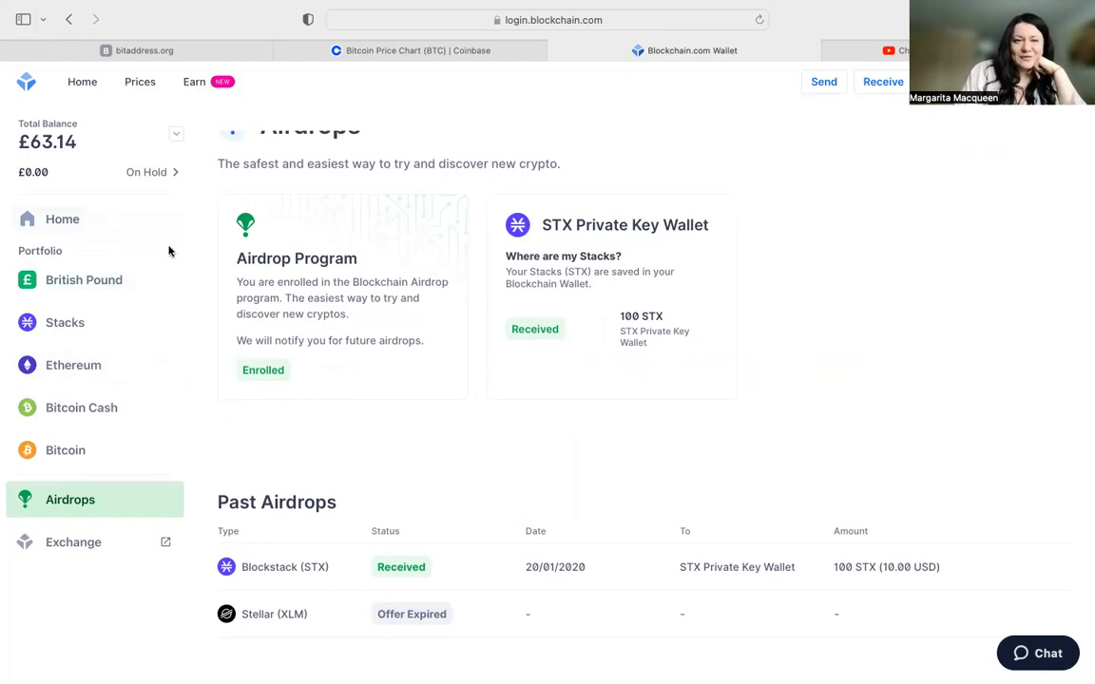
# Open the Stacks wallet from Portfolio to view its £61.00 balance and 100 STX receipt
pyautogui.click(100, 327)
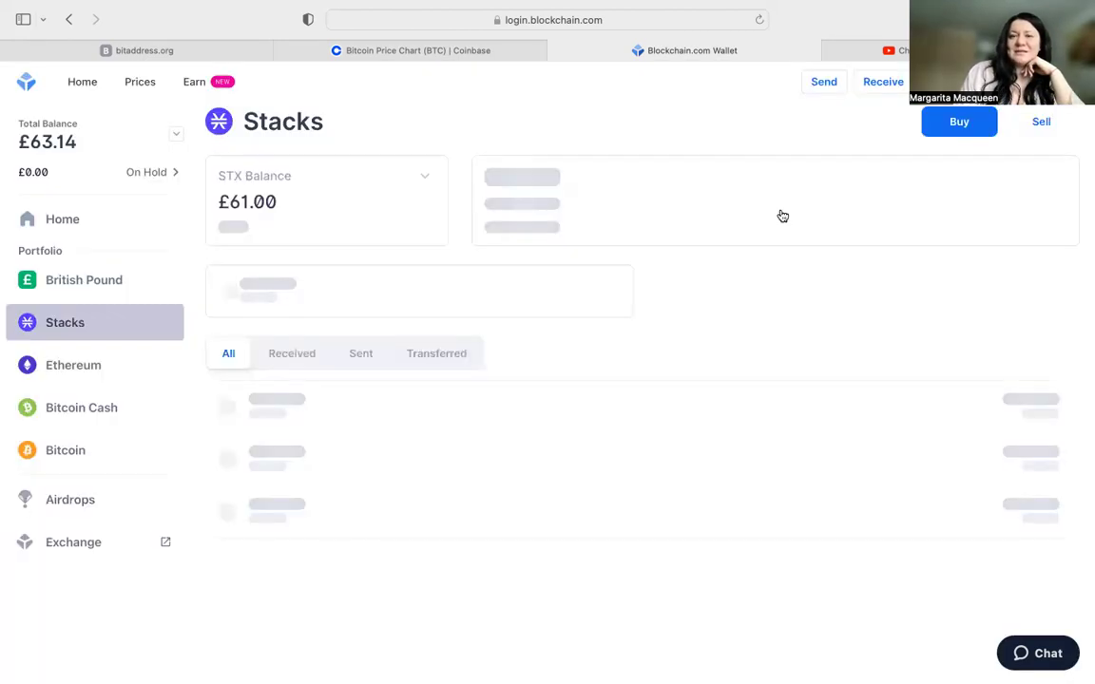
pyautogui.moveTo(794, 7)
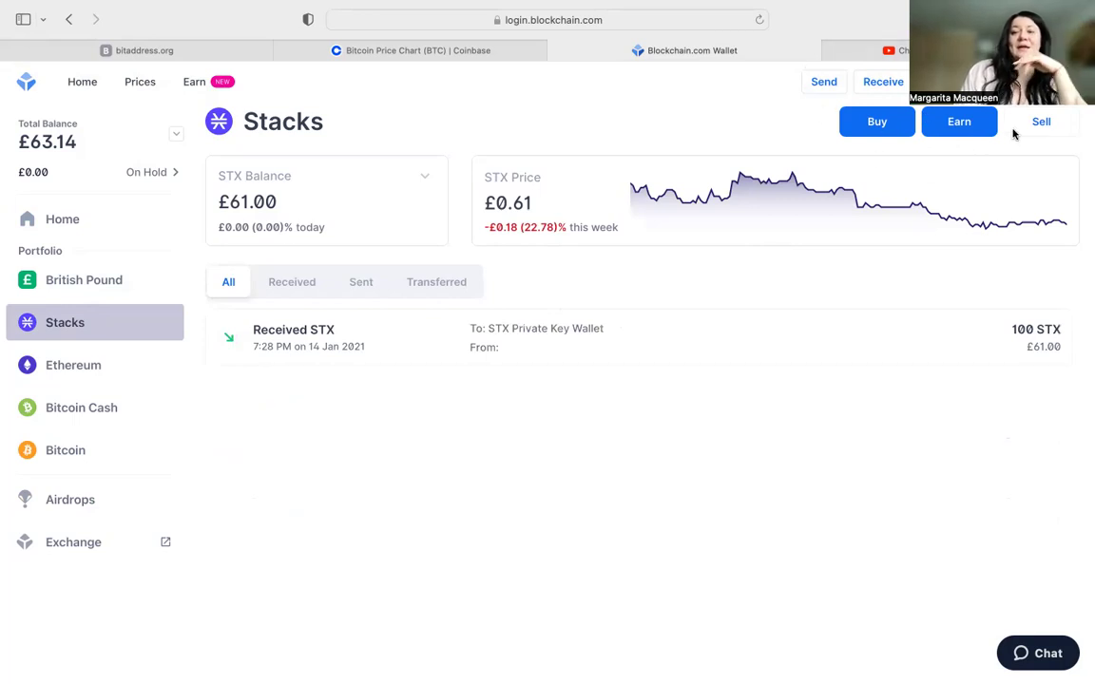
# Open Earn and cycle the Active, Staking, Passive and All Rewards filters to compare rates
pyautogui.click(980, 125)
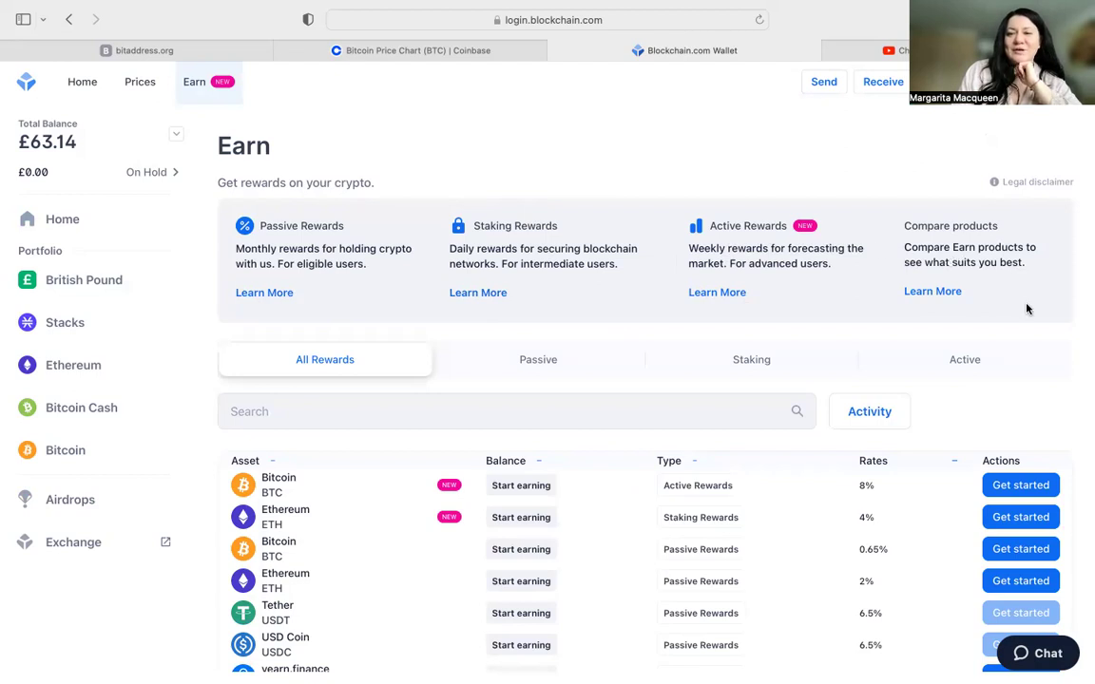
pyautogui.click(1044, 362)
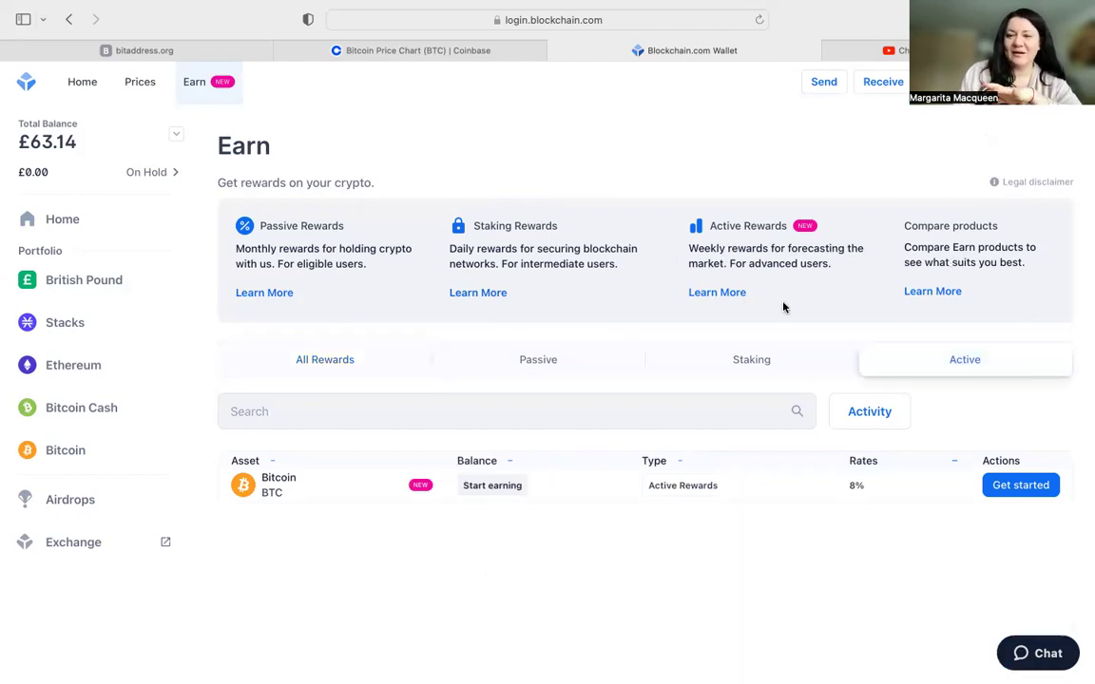
pyautogui.click(774, 368)
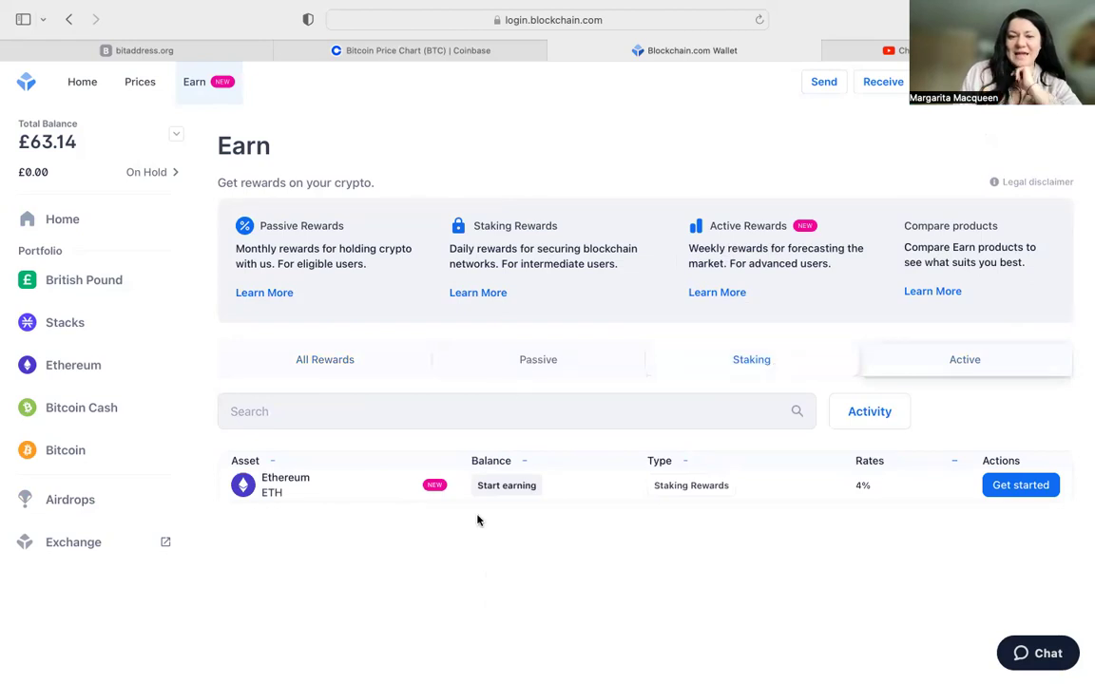
pyautogui.click(540, 371)
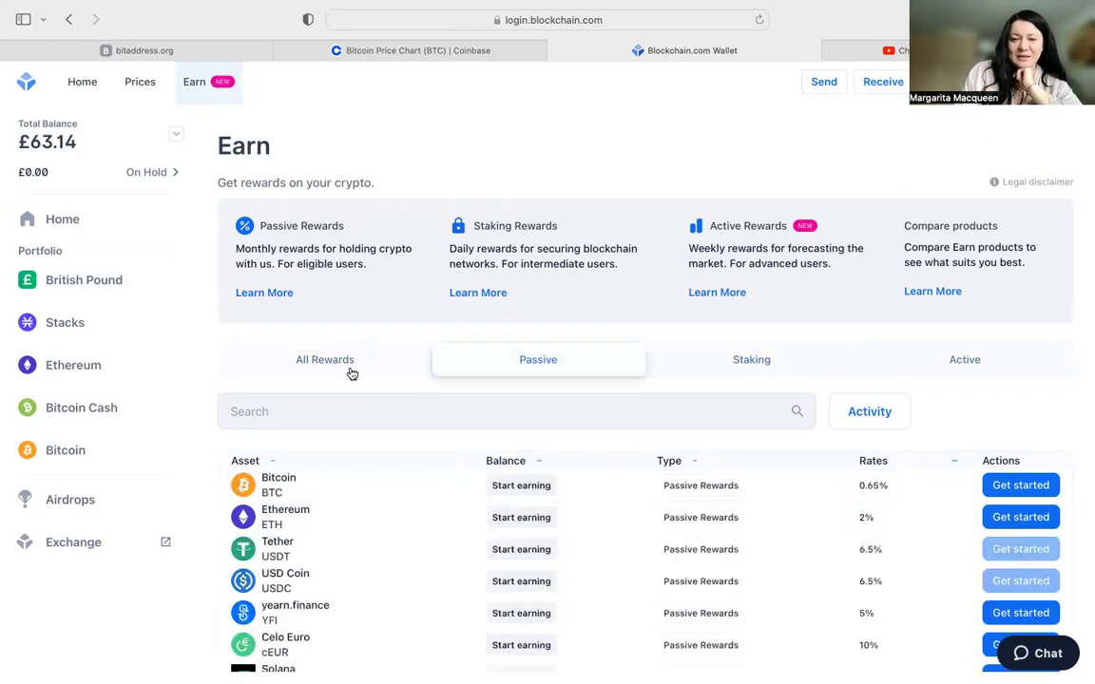
pyautogui.click(338, 367)
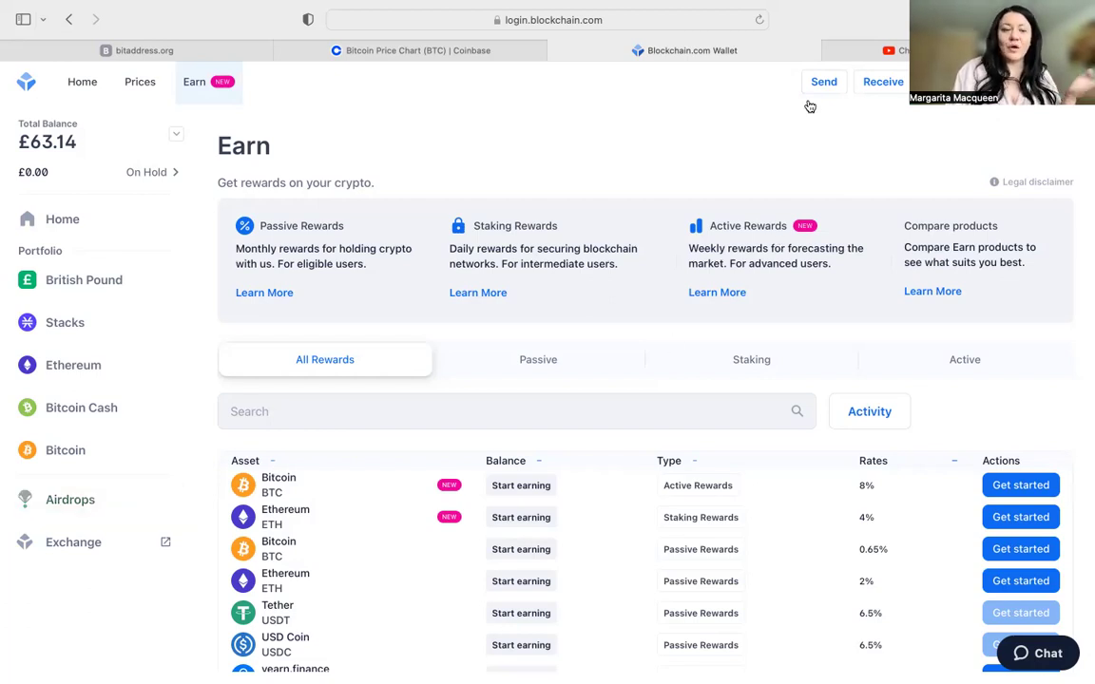
# Paste the copied string into Import Private Key under Bitcoin's Wallets & Addresses
pyautogui.click(49, 464)
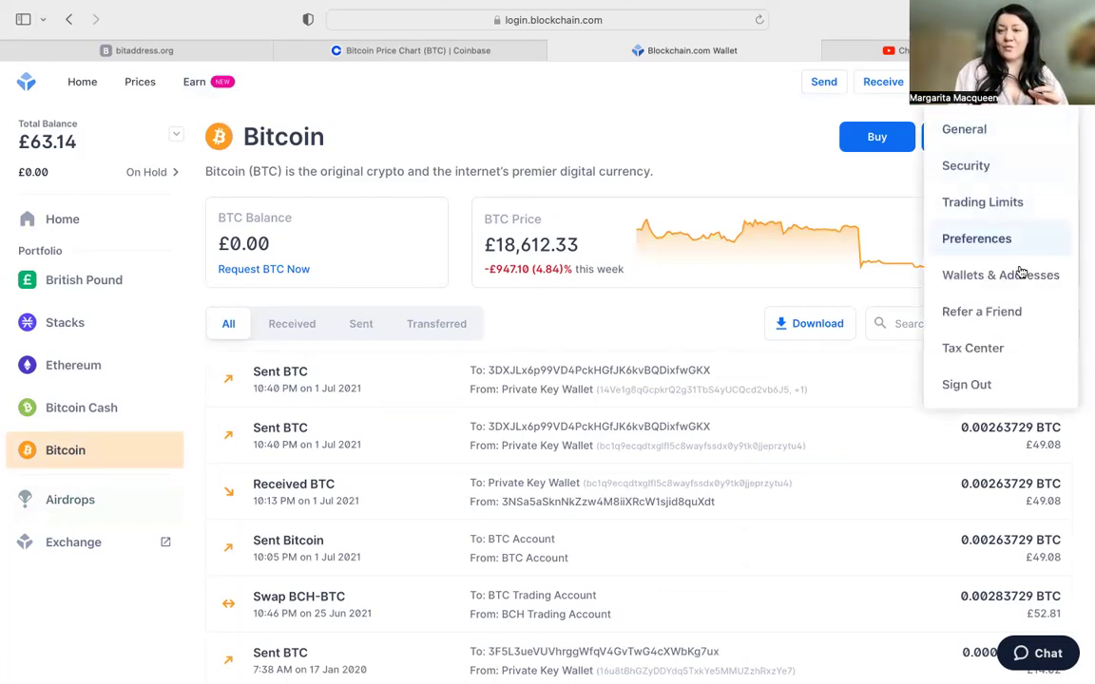
pyautogui.click(1022, 276)
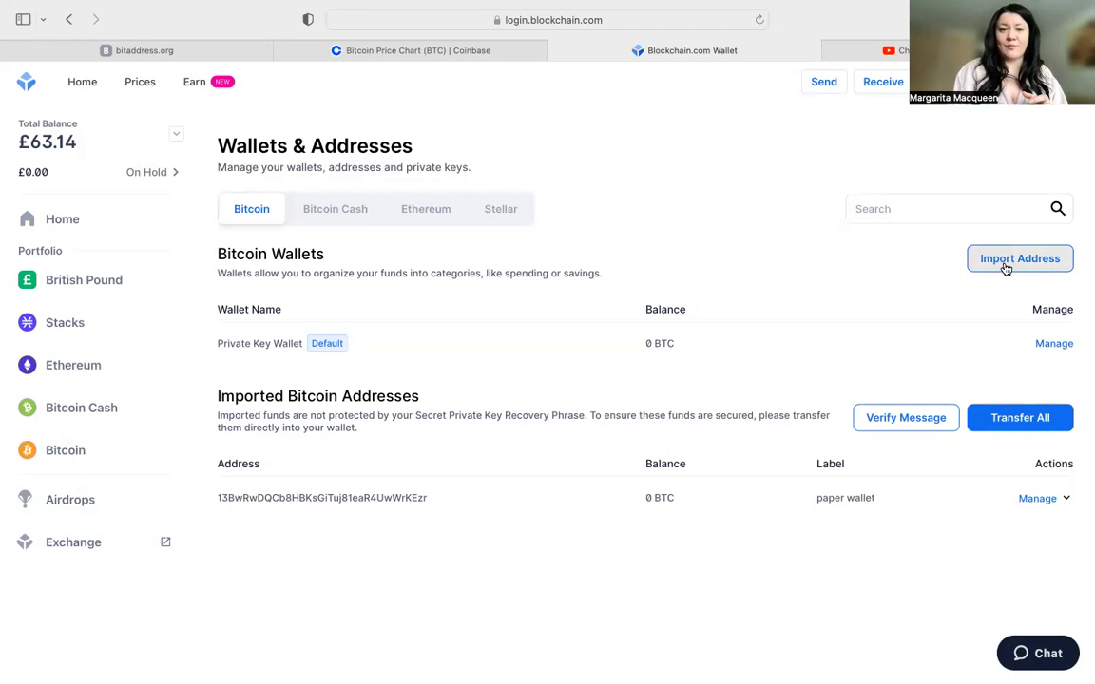
pyautogui.click(1006, 267)
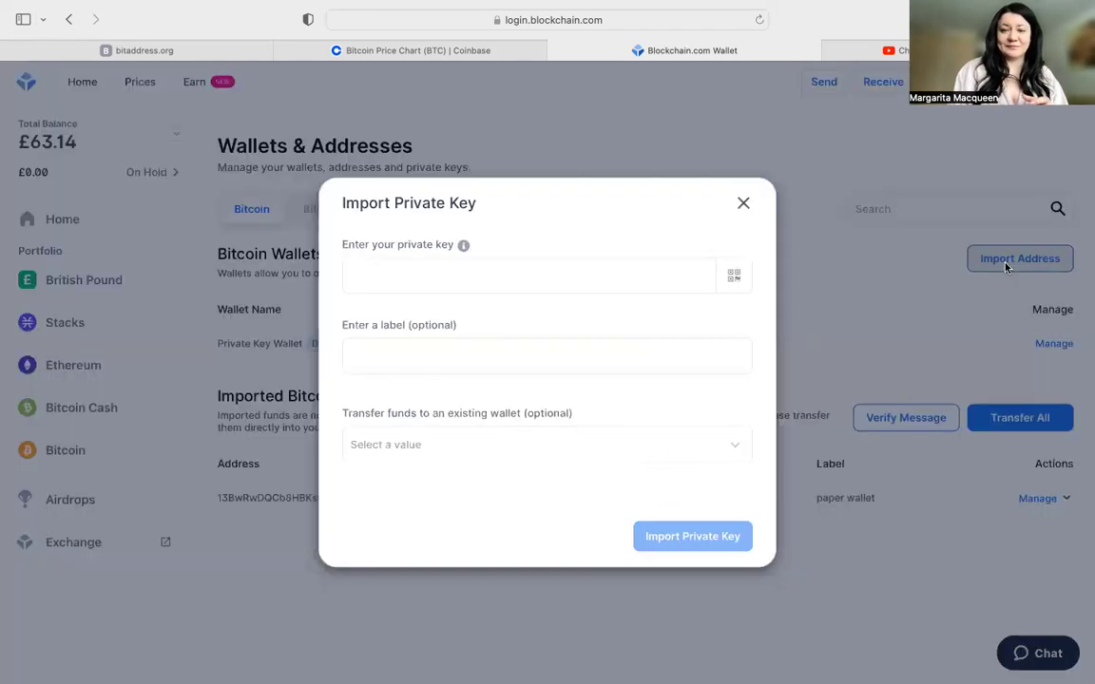
pyautogui.click(500, 276)
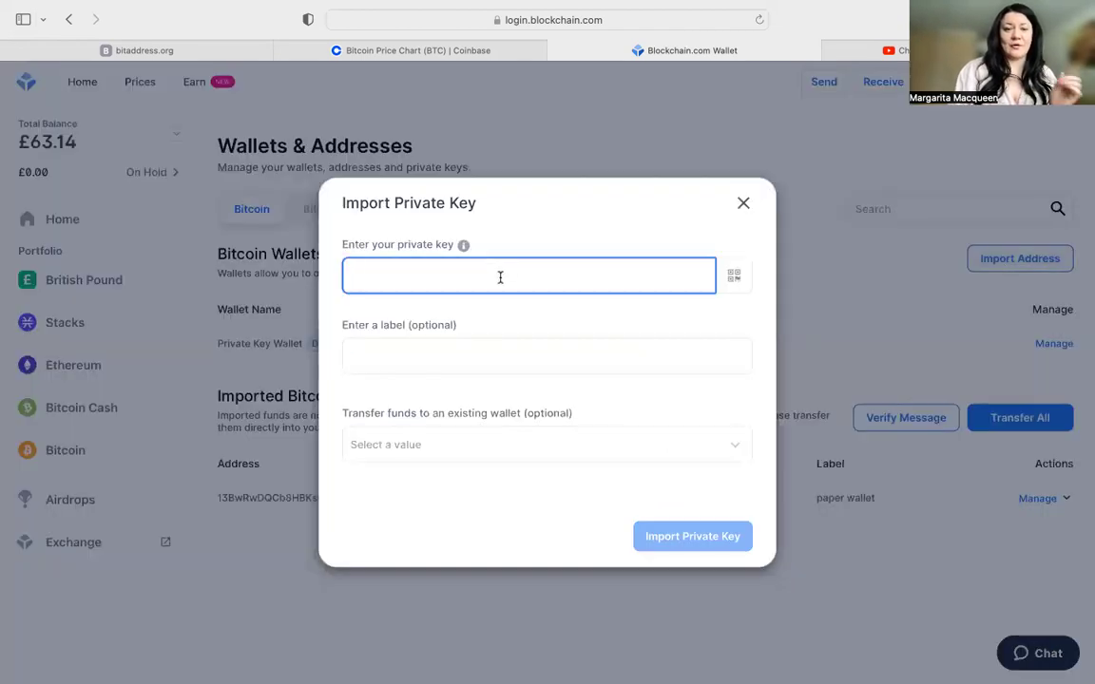
pyautogui.press('super+v')
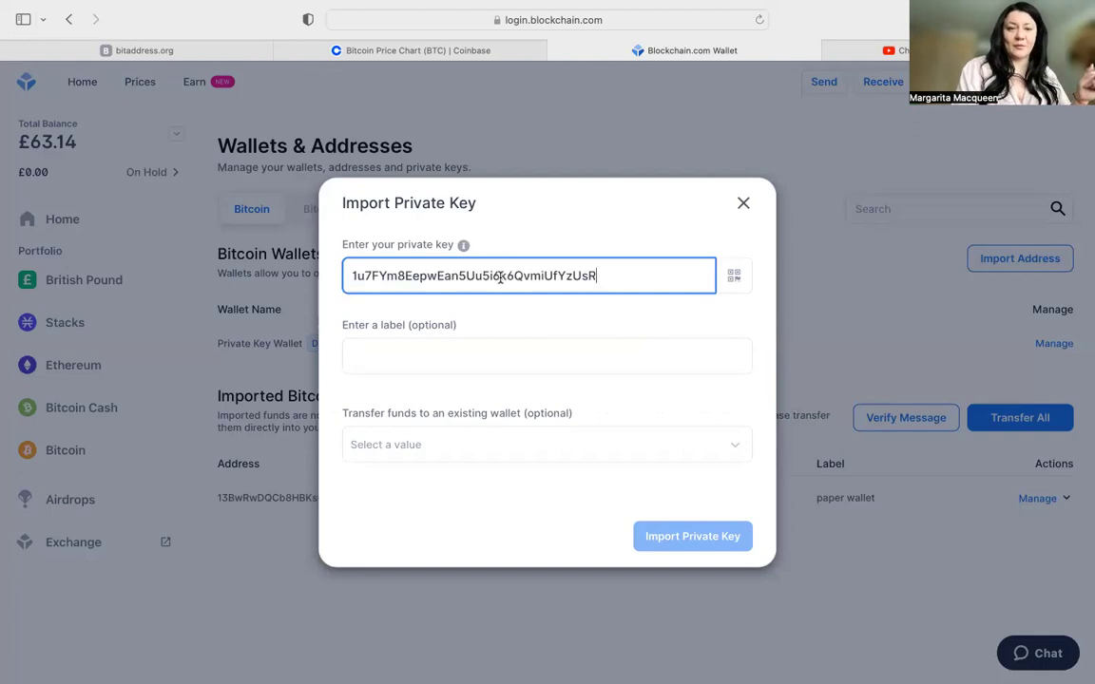
pyautogui.click(453, 347)
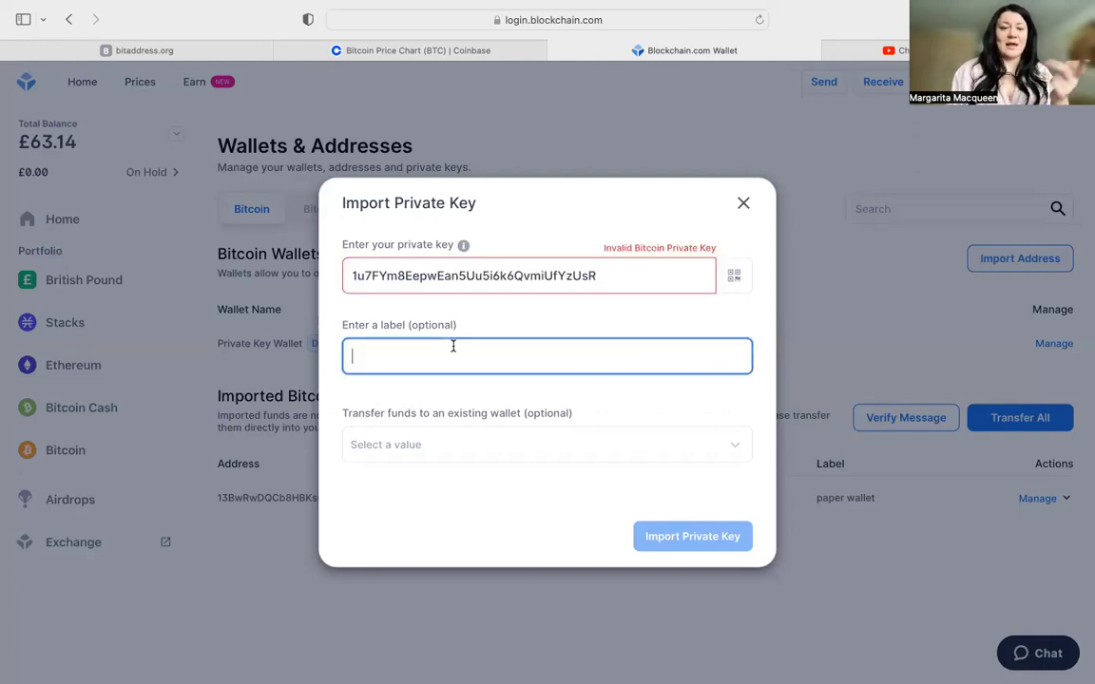
# Delete the rejected invalid key and return to the bitaddress.org paper wallet
pyautogui.click(609, 275)
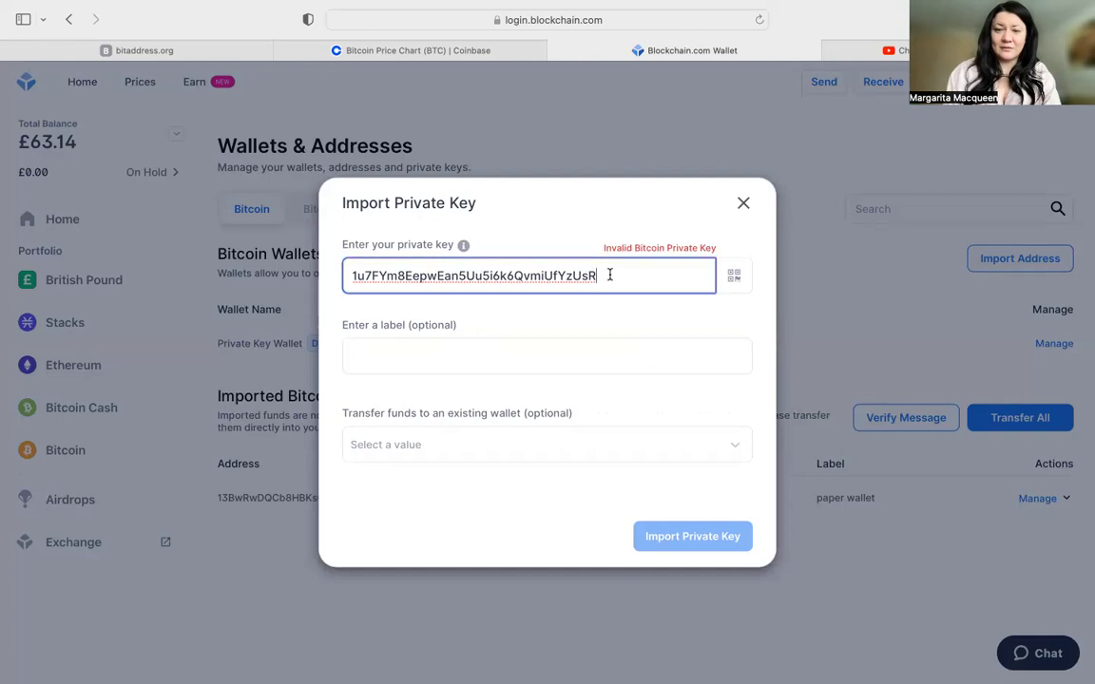
pyautogui.moveTo(596, 275); pyautogui.dragTo(349, 272)
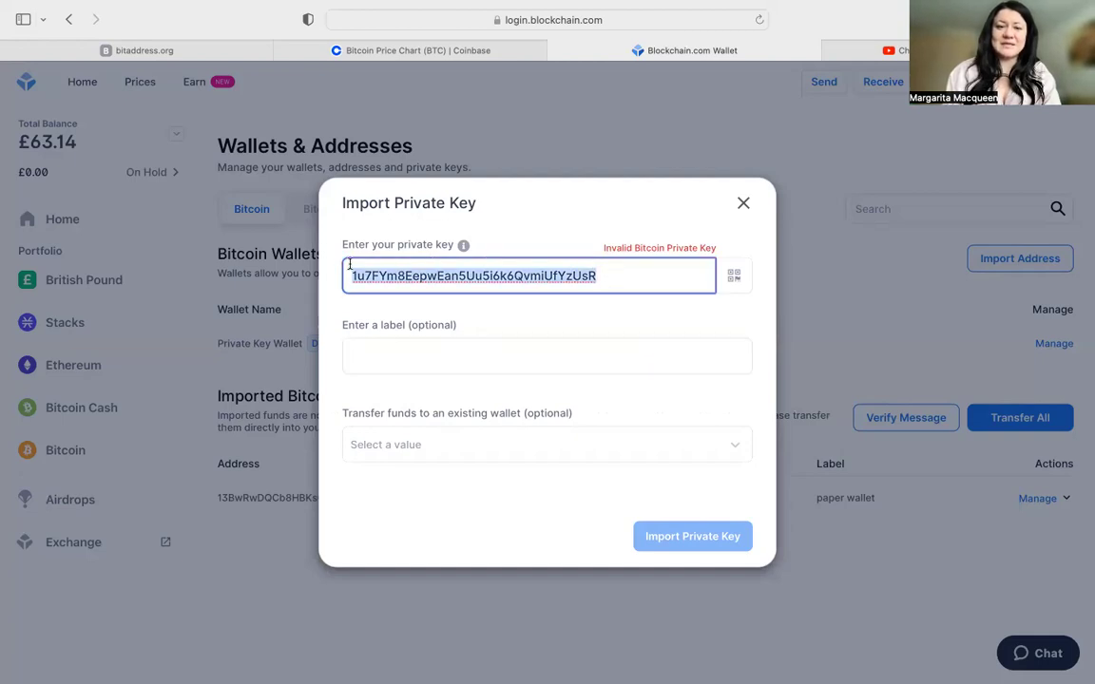
pyautogui.press('BackSpace')
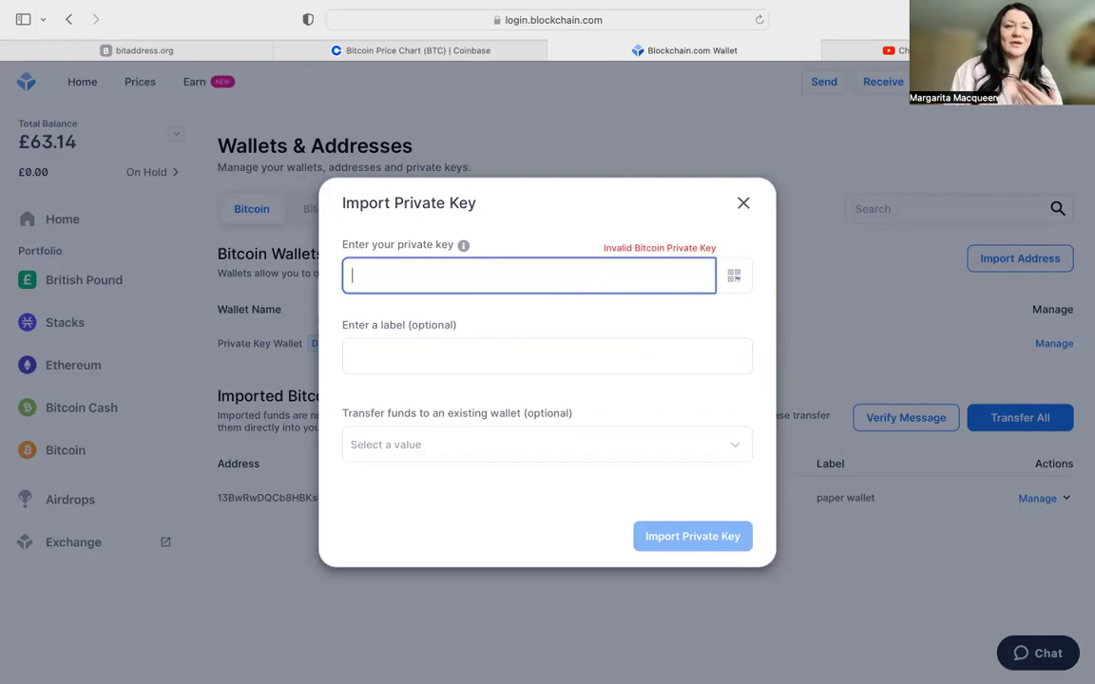
pyautogui.click(46, 49)
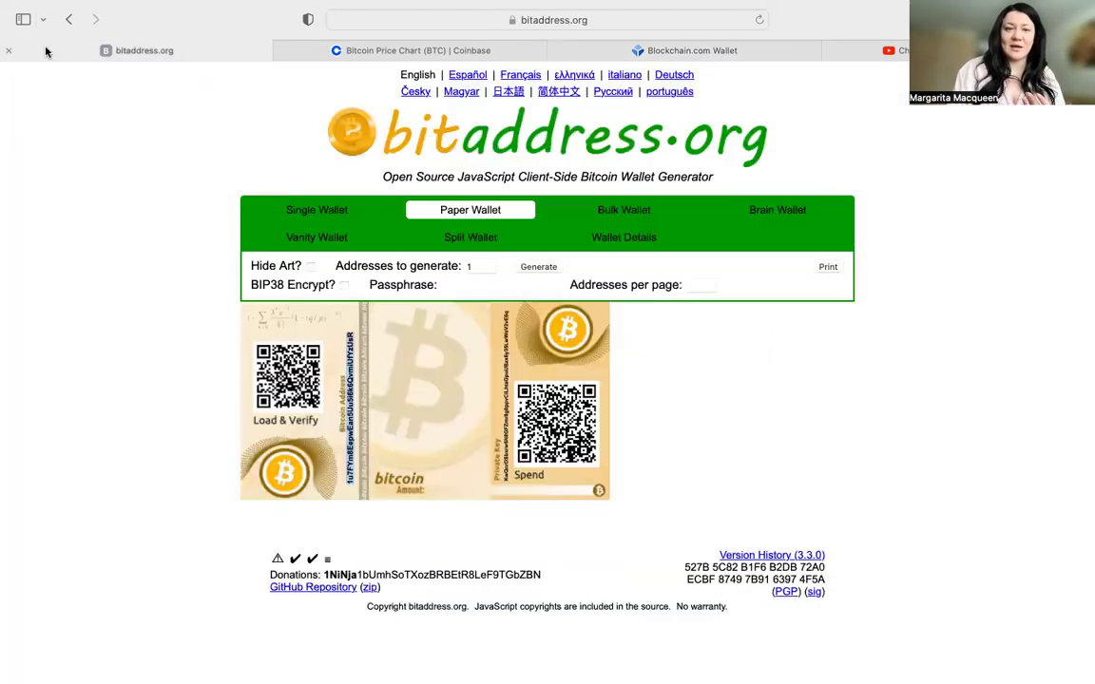
# Select and copy the paper wallet's private key text, then return to the import form
pyautogui.tripleClick(505, 391)
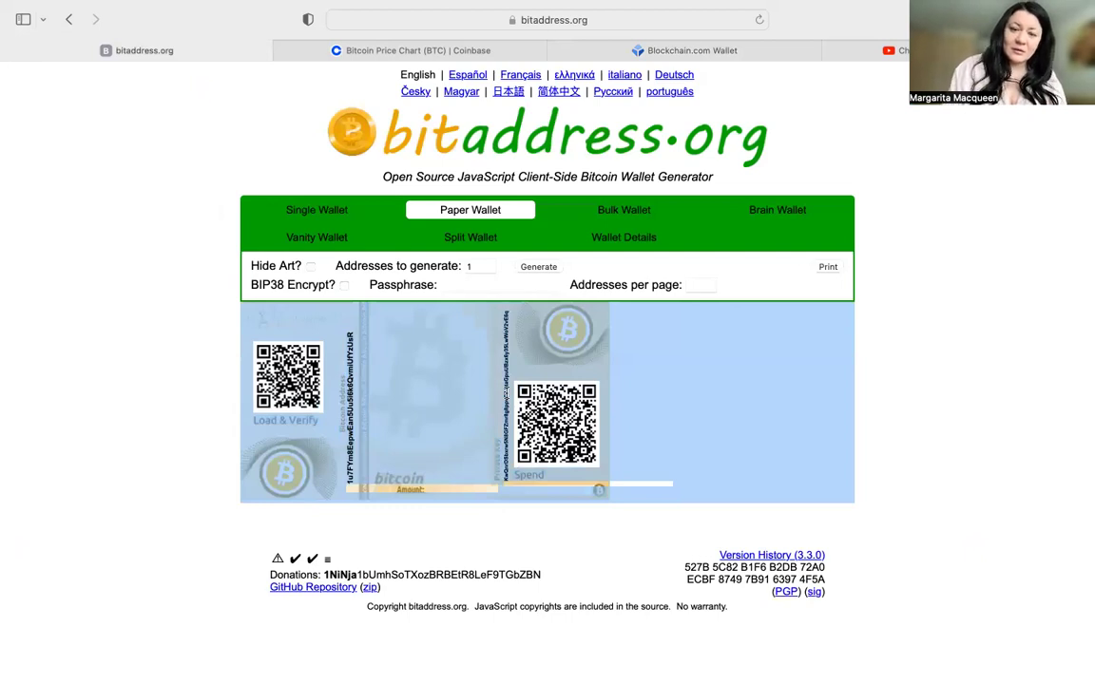
pyautogui.click(395, 391)
pyautogui.tripleClick(504, 390)
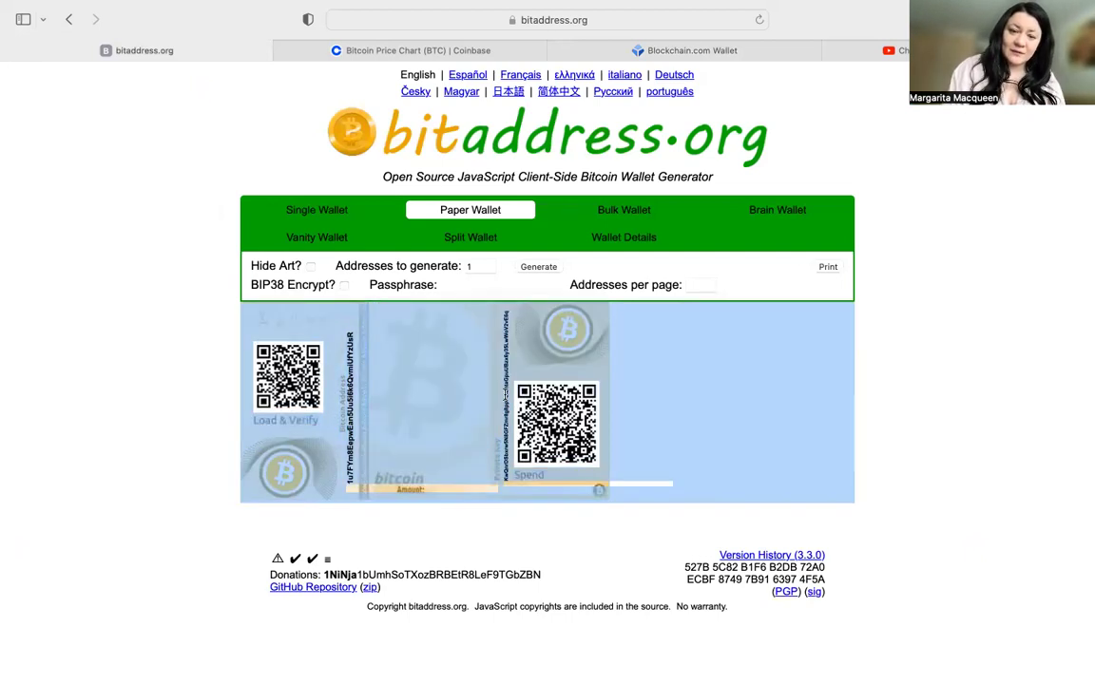
pyautogui.click(505, 391)
pyautogui.tripleClick(504, 390)
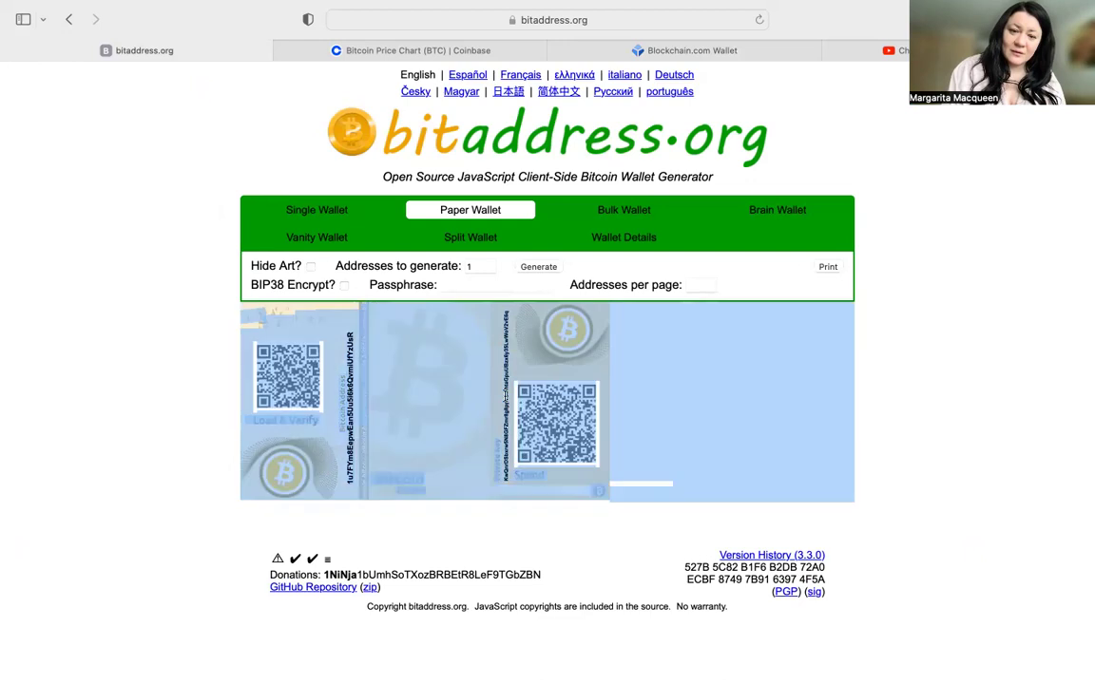
pyautogui.click(504, 391)
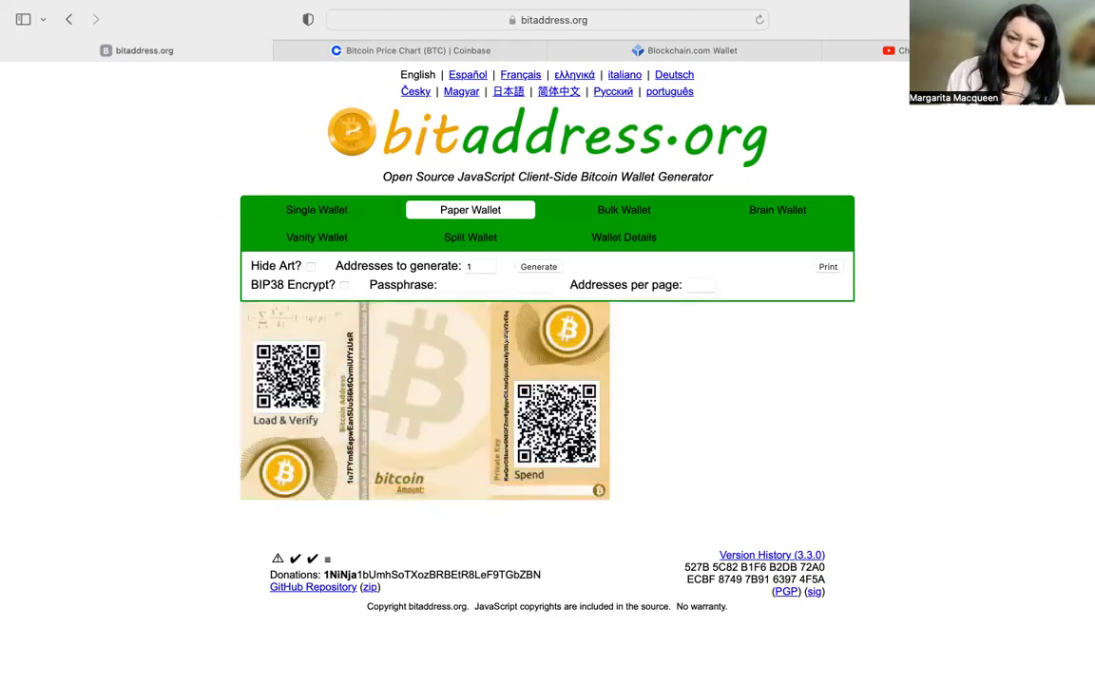
pyautogui.tripleClick(527, 333)
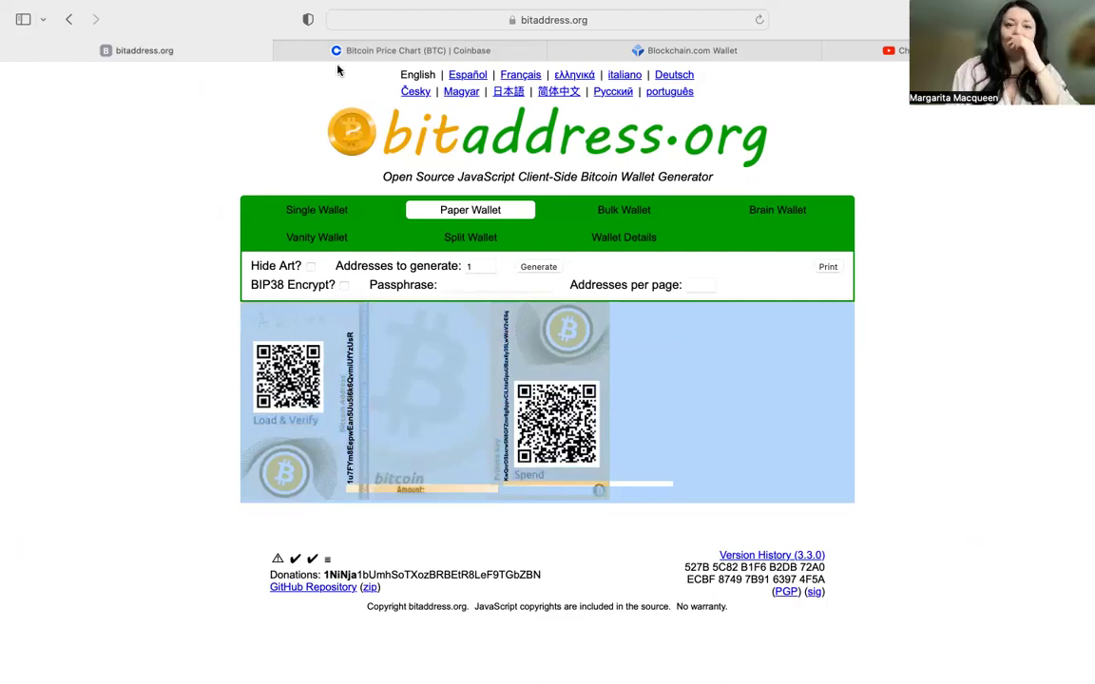
pyautogui.click(669, 52)
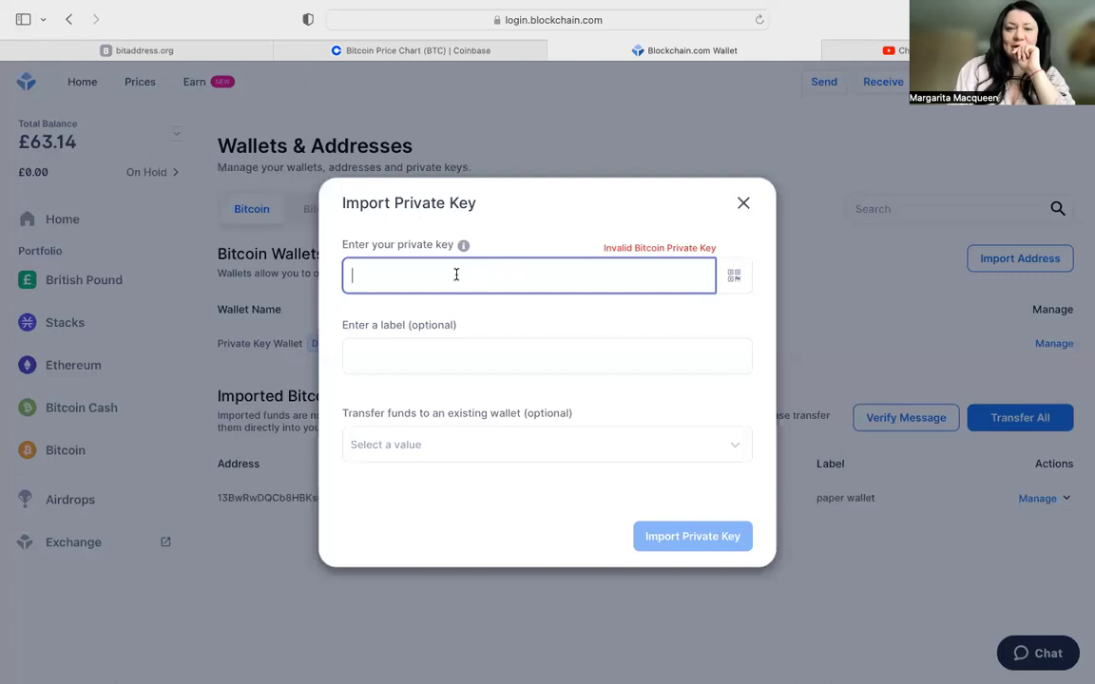
# Paste the paper wallet's private key and check it against the bitaddress.org page
pyautogui.press('super+v')
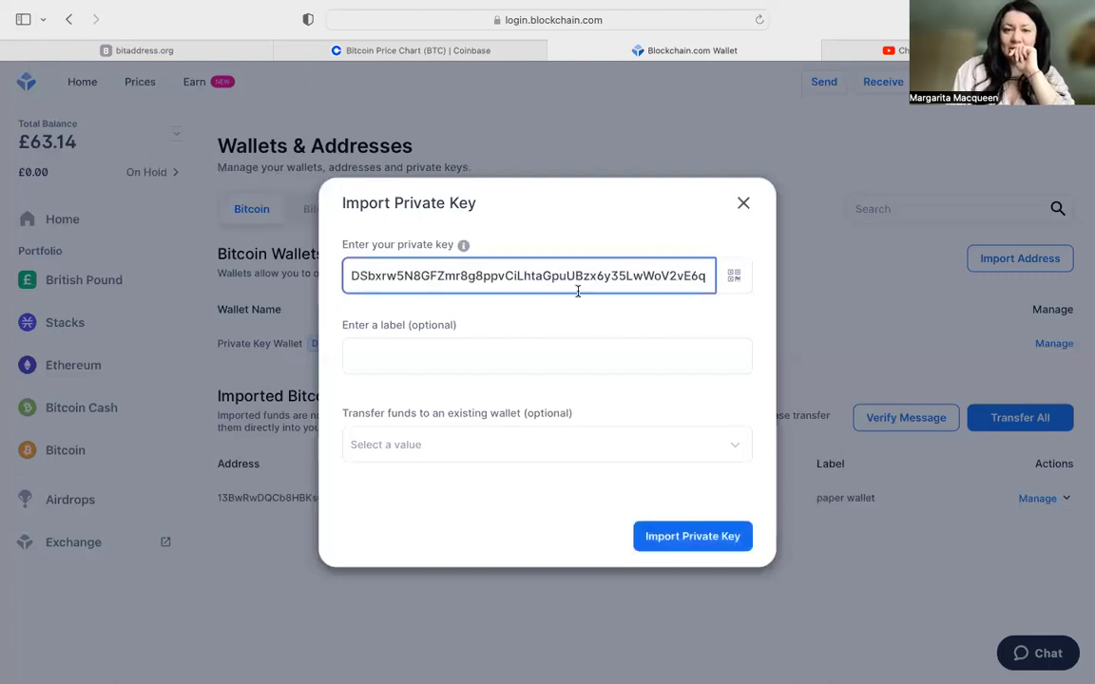
pyautogui.click(359, 276)
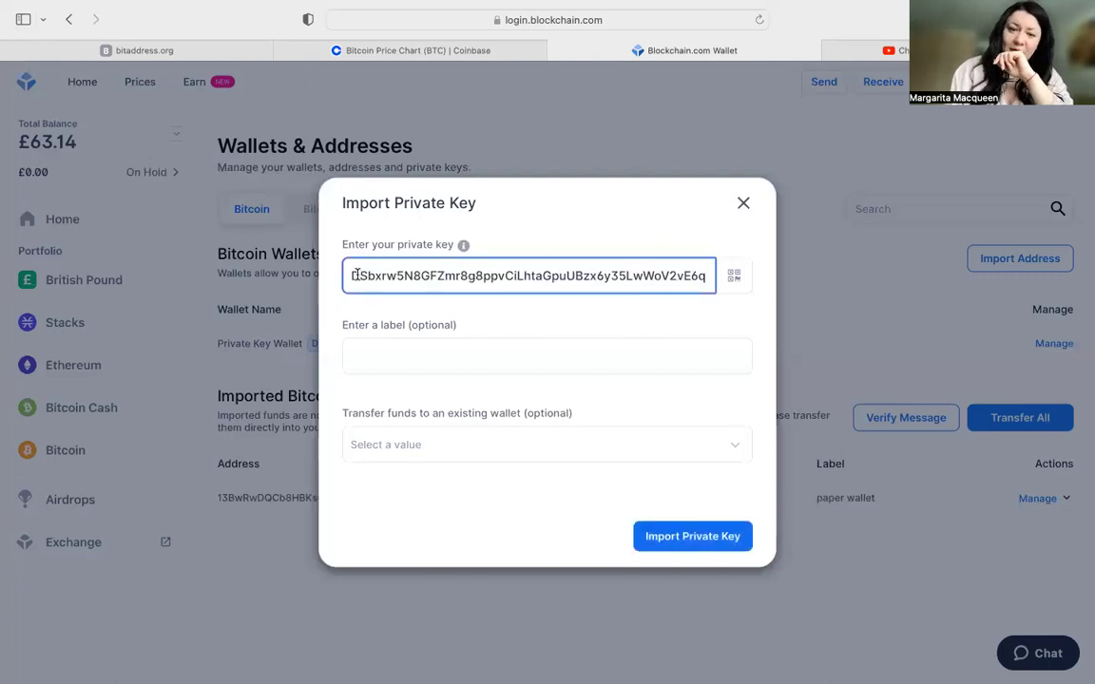
pyautogui.press('Left')
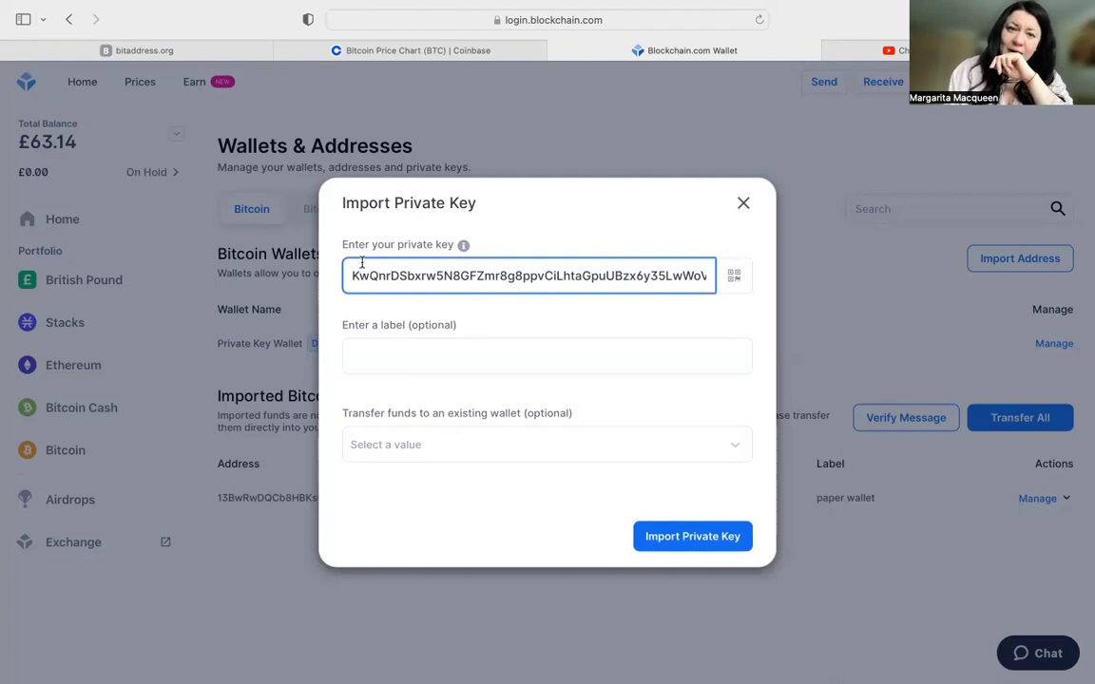
pyautogui.click(49, 54)
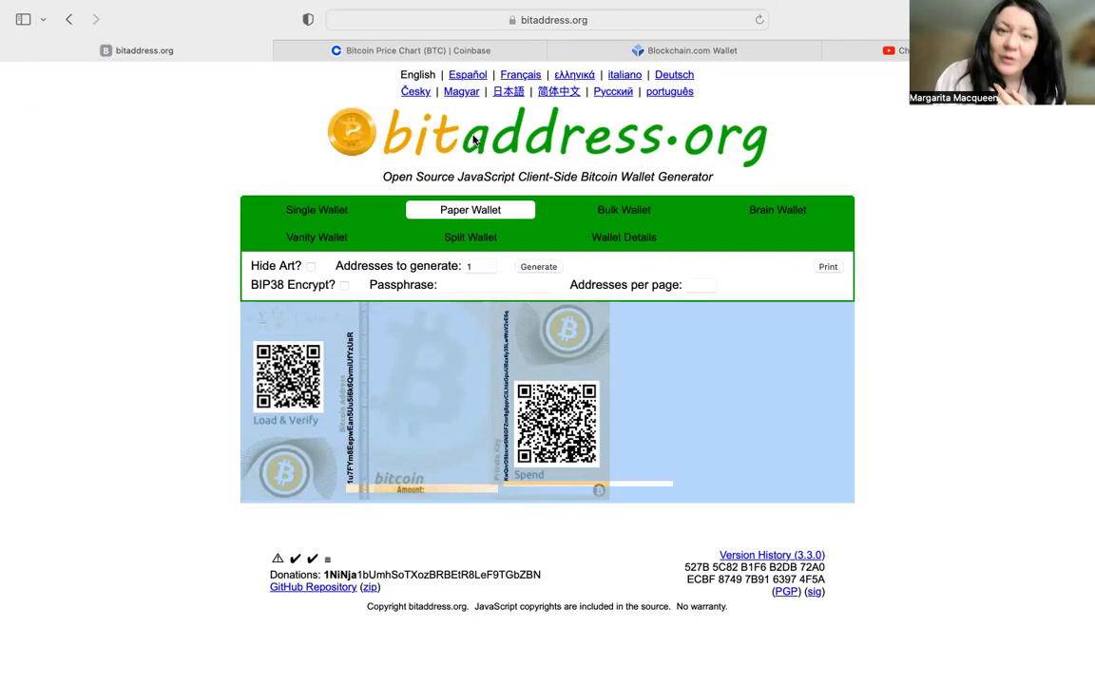
pyautogui.click(455, 54)
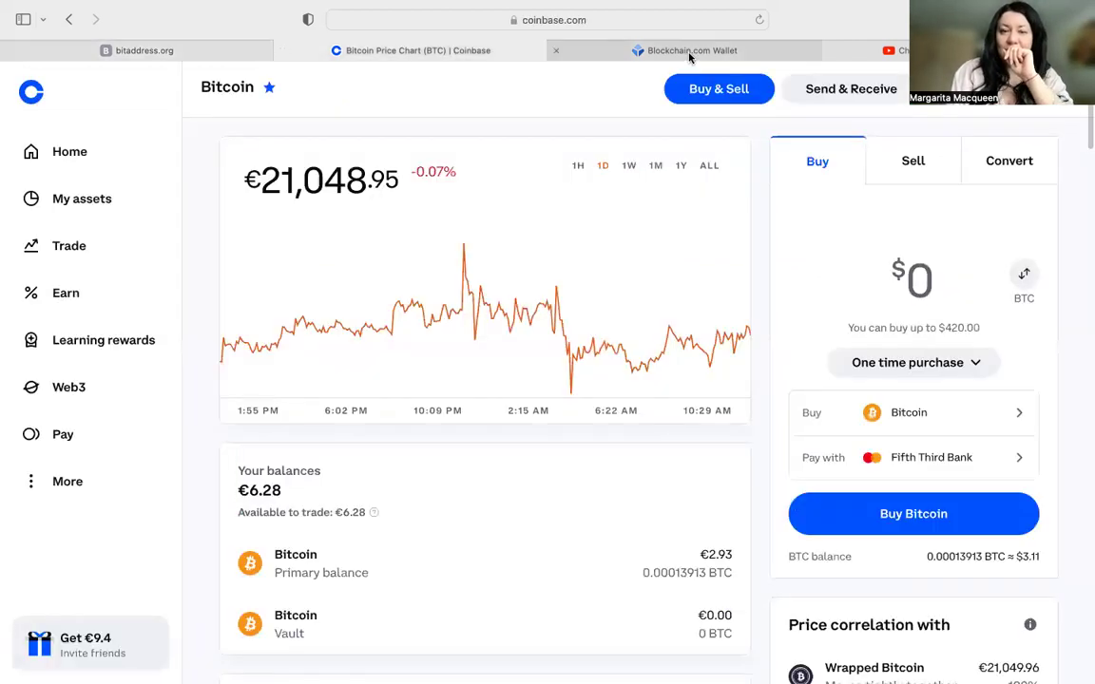
pyautogui.click(691, 54)
# Label the key 'paper wallet 2' and import it, sweeping funds into Private Key Wallet
pyautogui.click(464, 354)
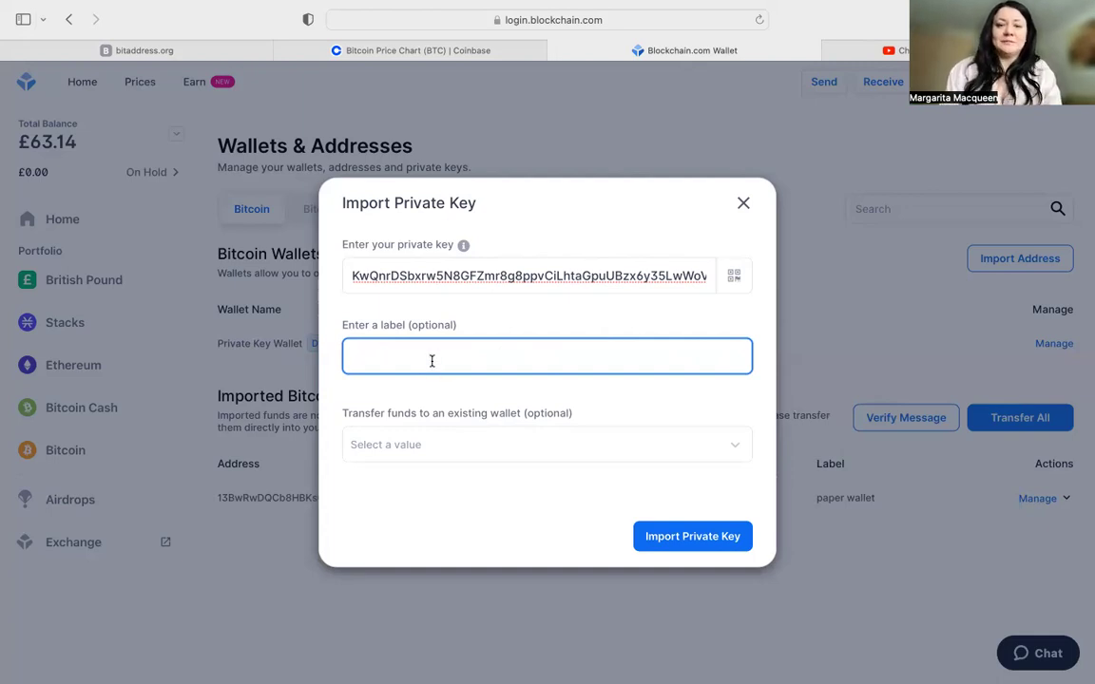
pyautogui.write('paper ')
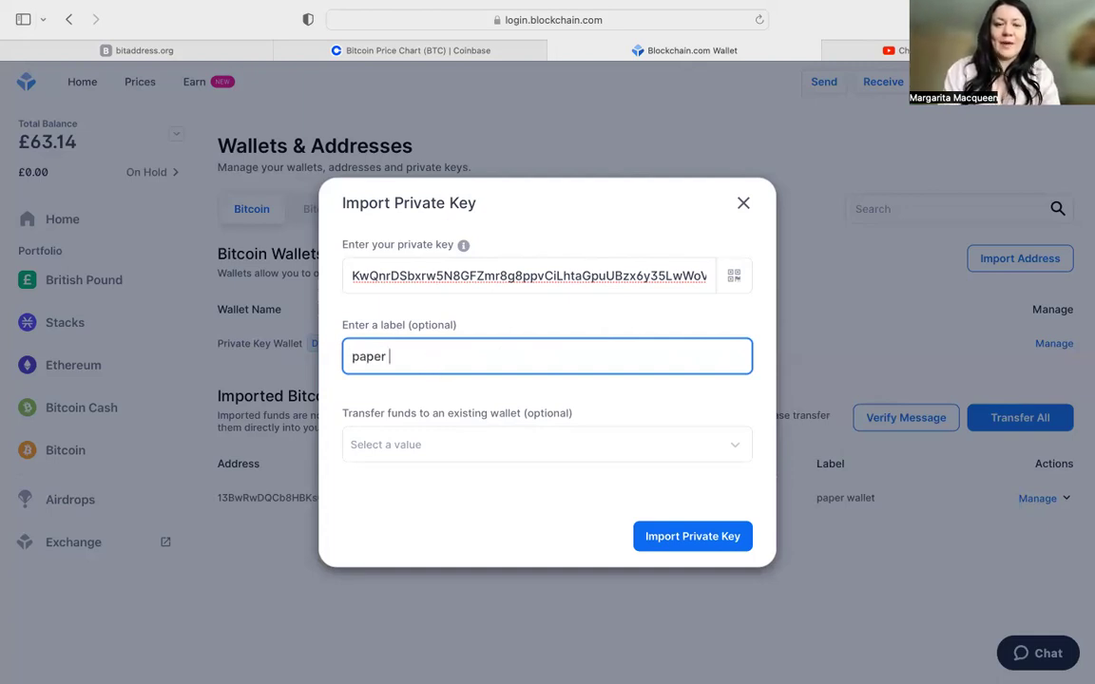
pyautogui.write('wallet ')
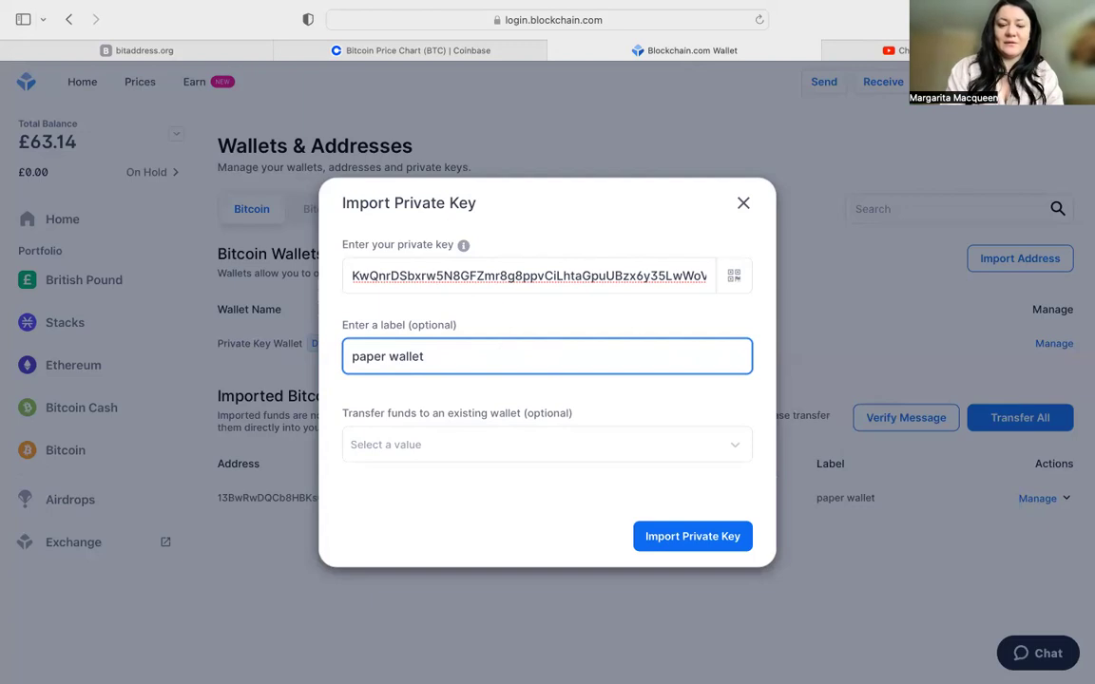
pyautogui.write('2')
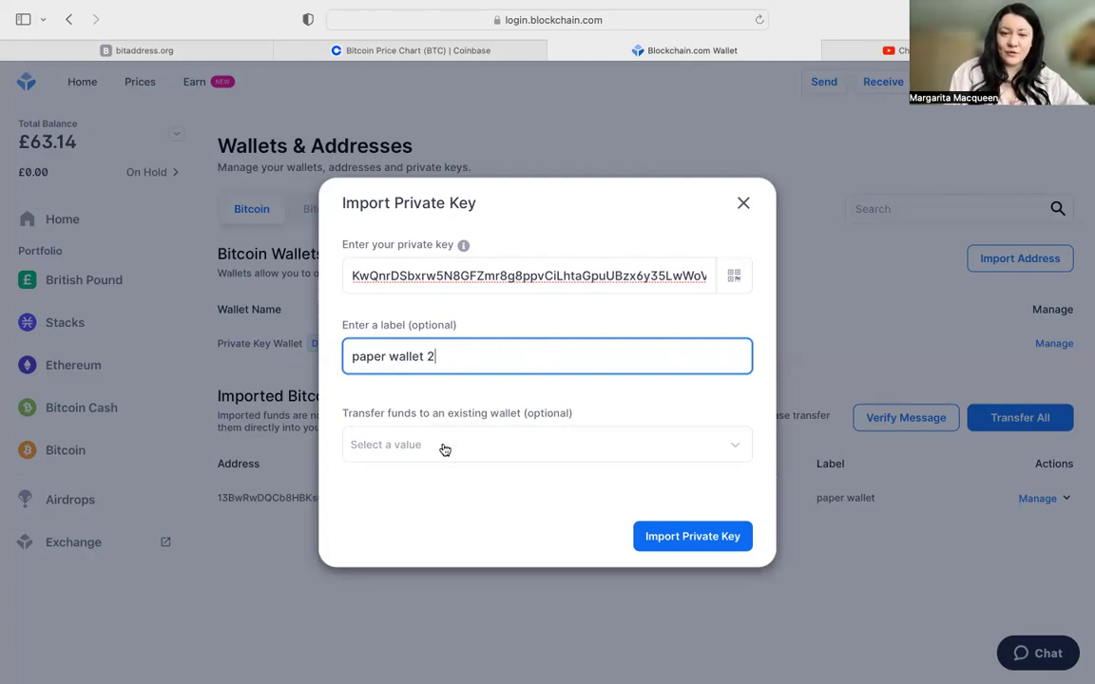
pyautogui.click(444, 449)
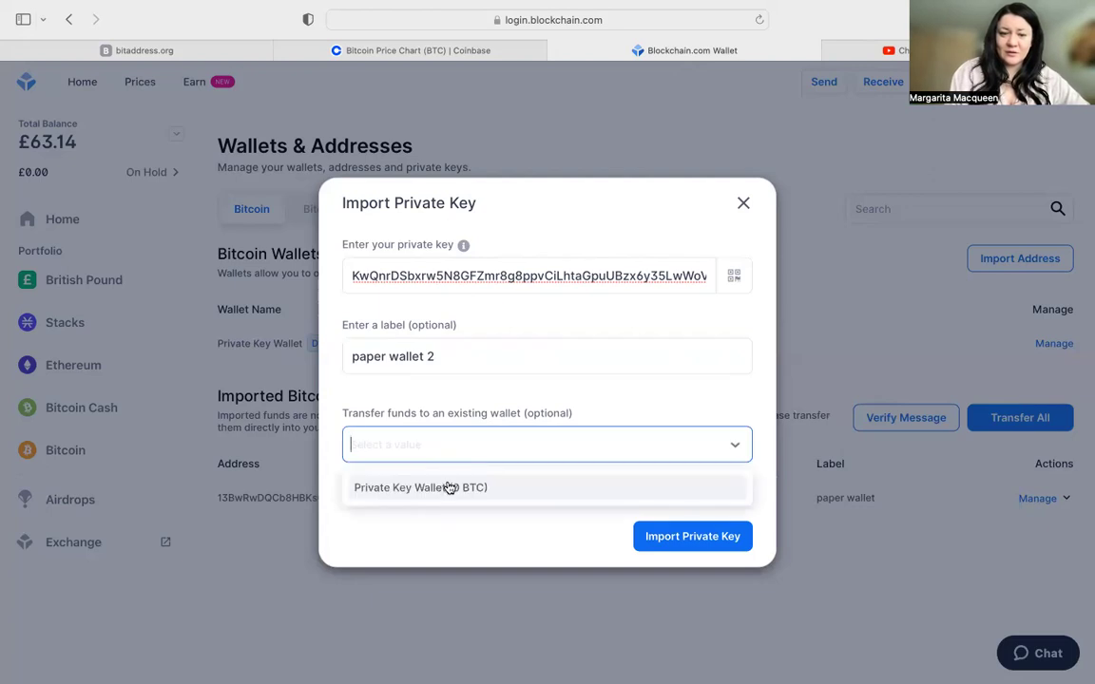
pyautogui.click(448, 486)
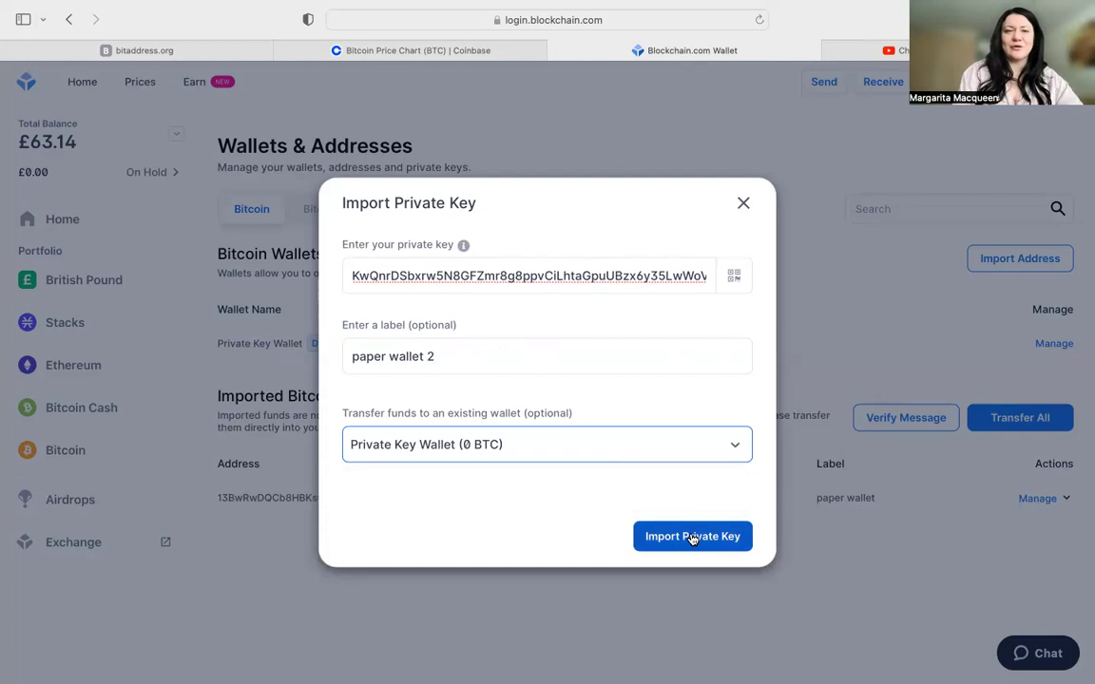
pyautogui.click(693, 537)
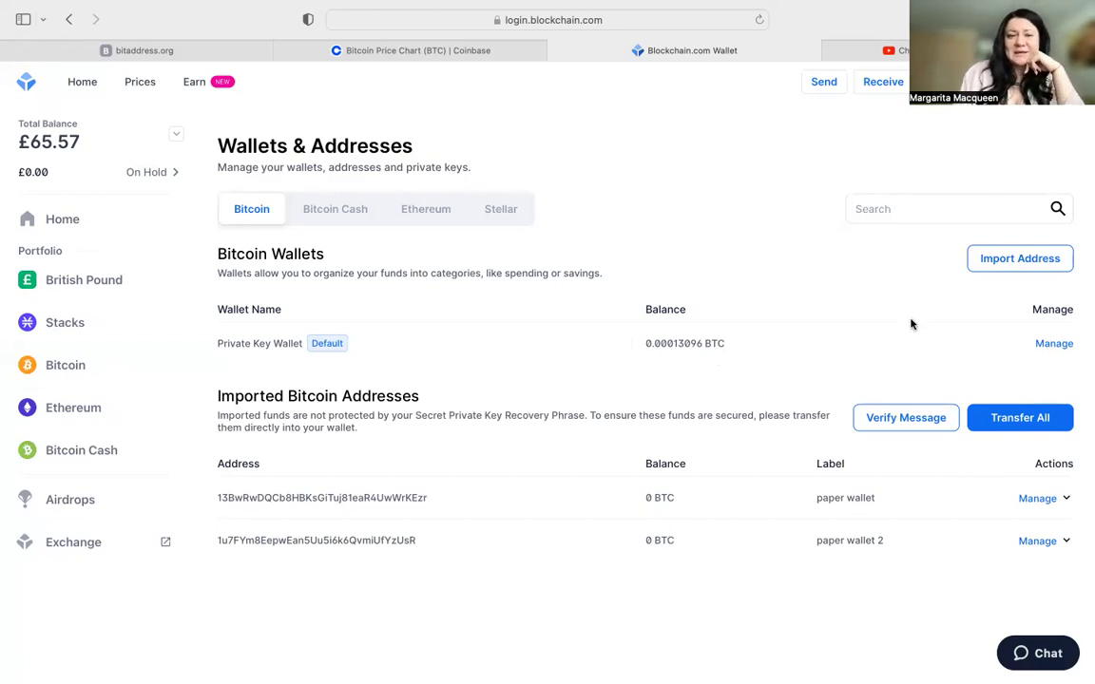
pyautogui.click(340, 208)
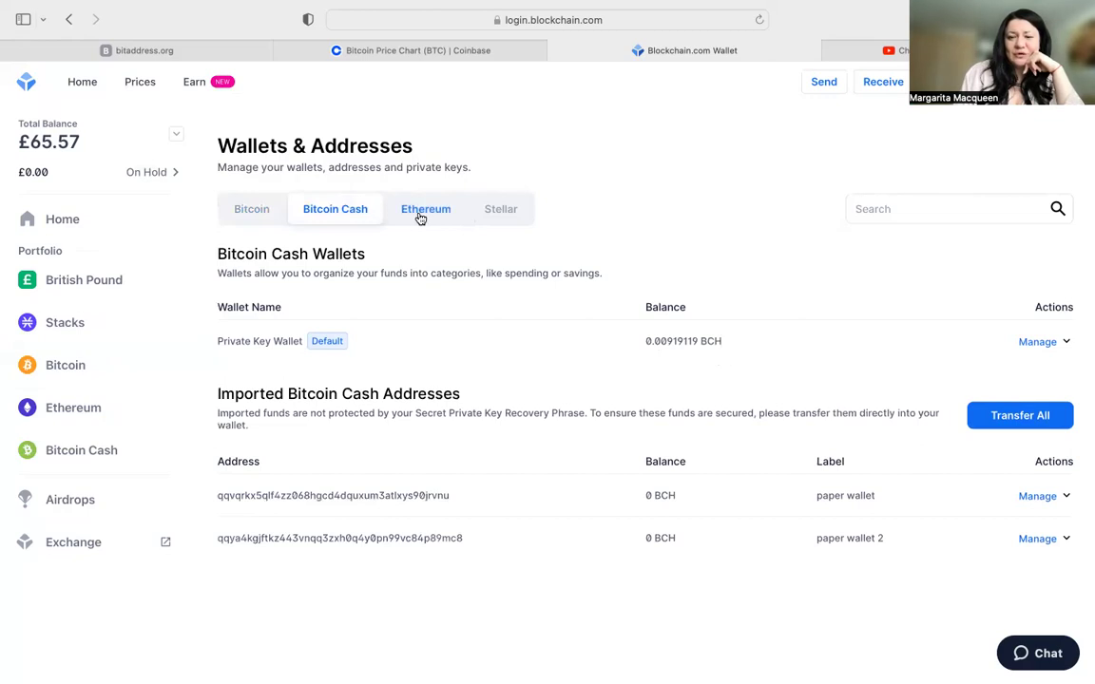
pyautogui.click(249, 212)
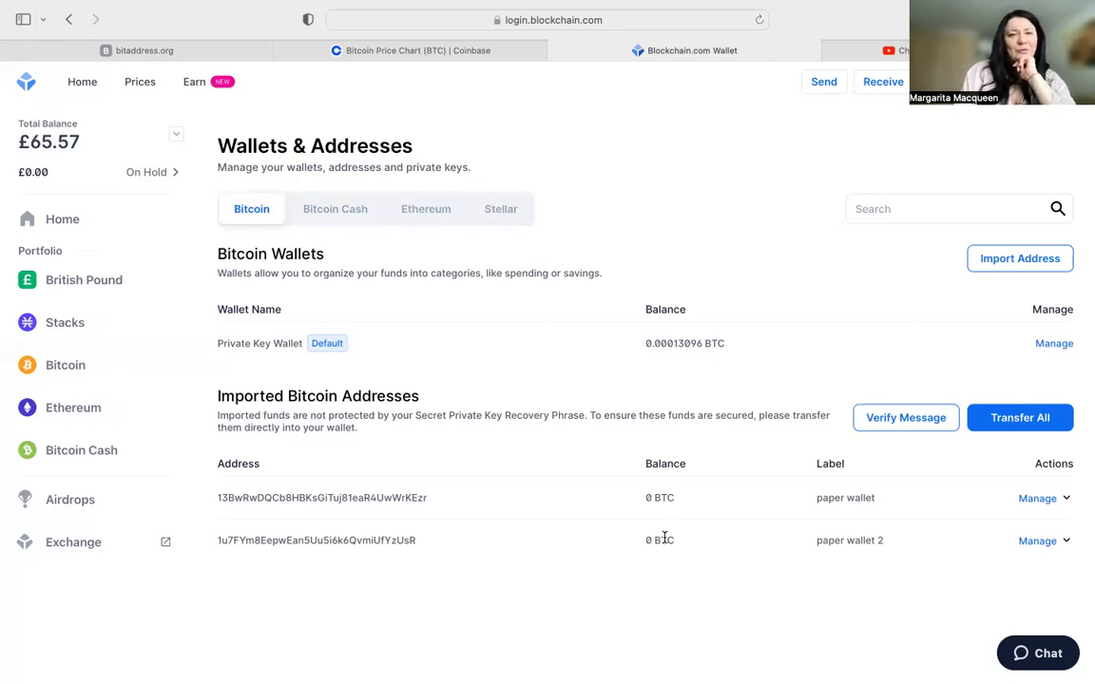
pyautogui.click(78, 369)
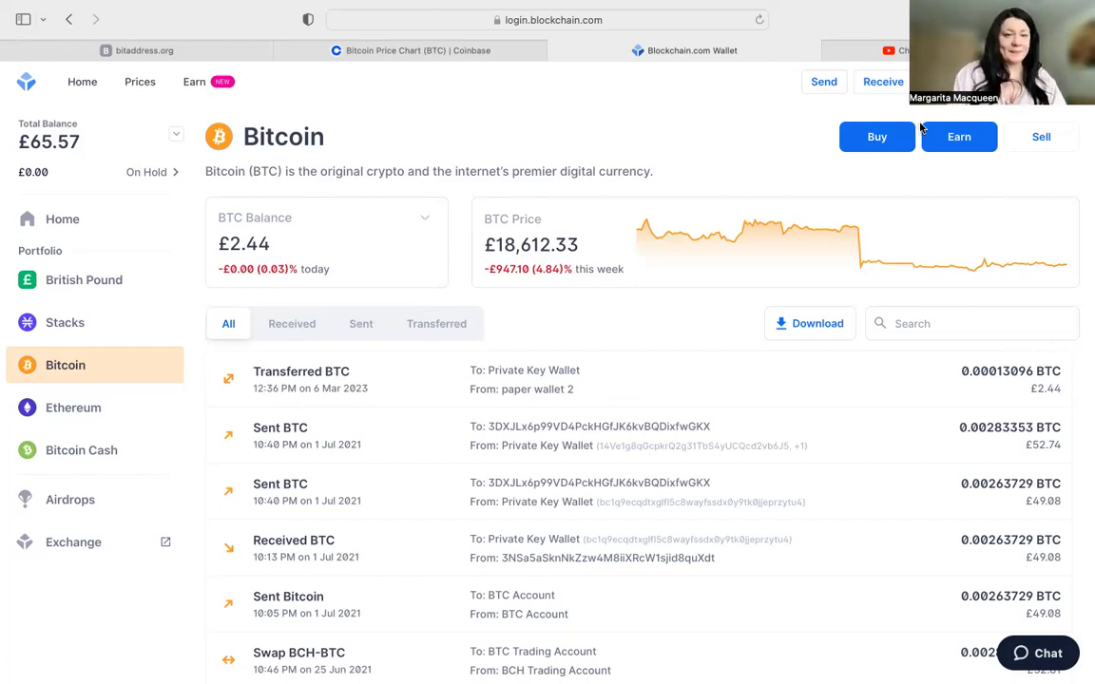
# Expand the paper wallet 2 transfer details, then bring up the Bitcoin Buy Now form
pyautogui.click(312, 372)
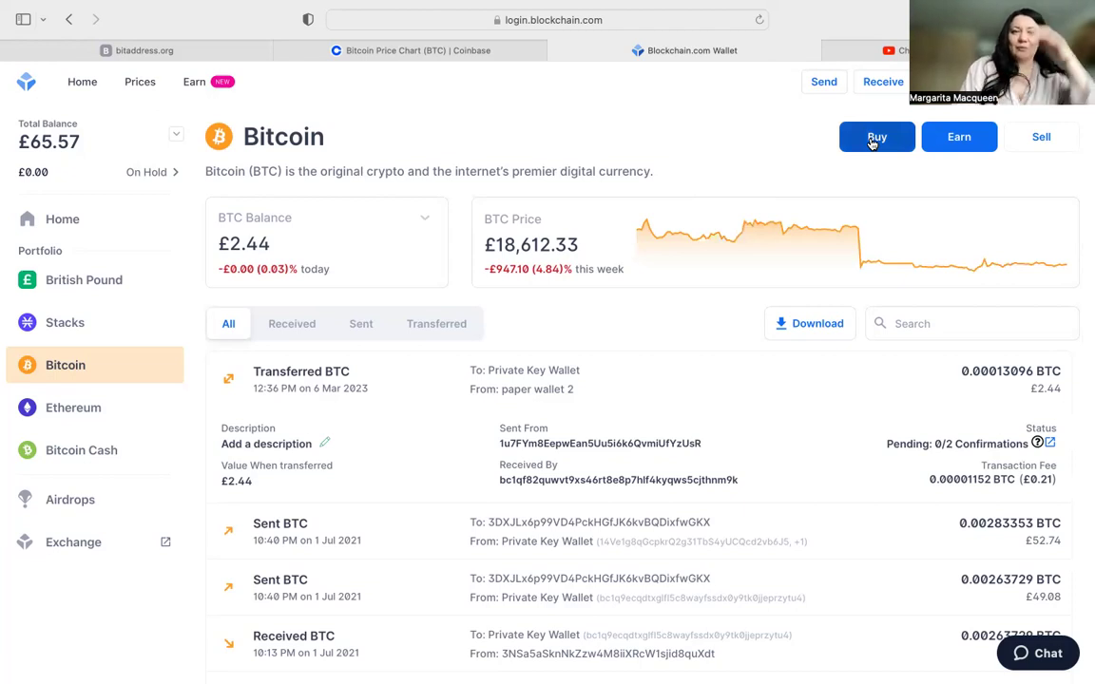
pyautogui.click(873, 141)
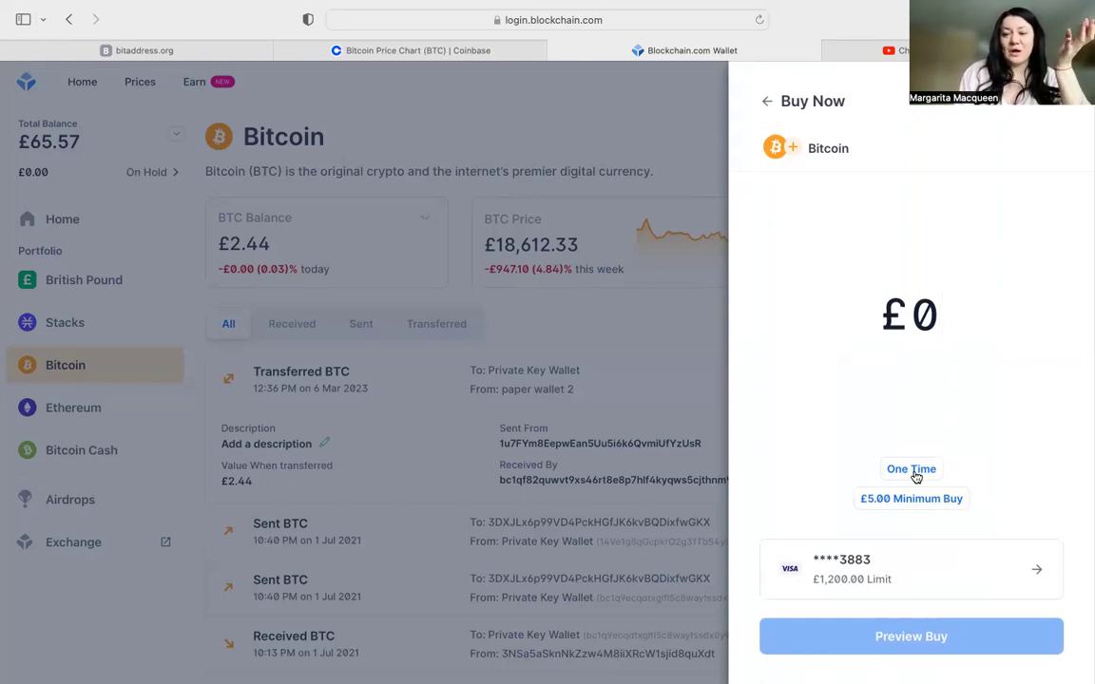
# Compare recurring purchase frequencies with Coinbase's, then close the Buy panel to show Bitcoin history
pyautogui.click(913, 470)
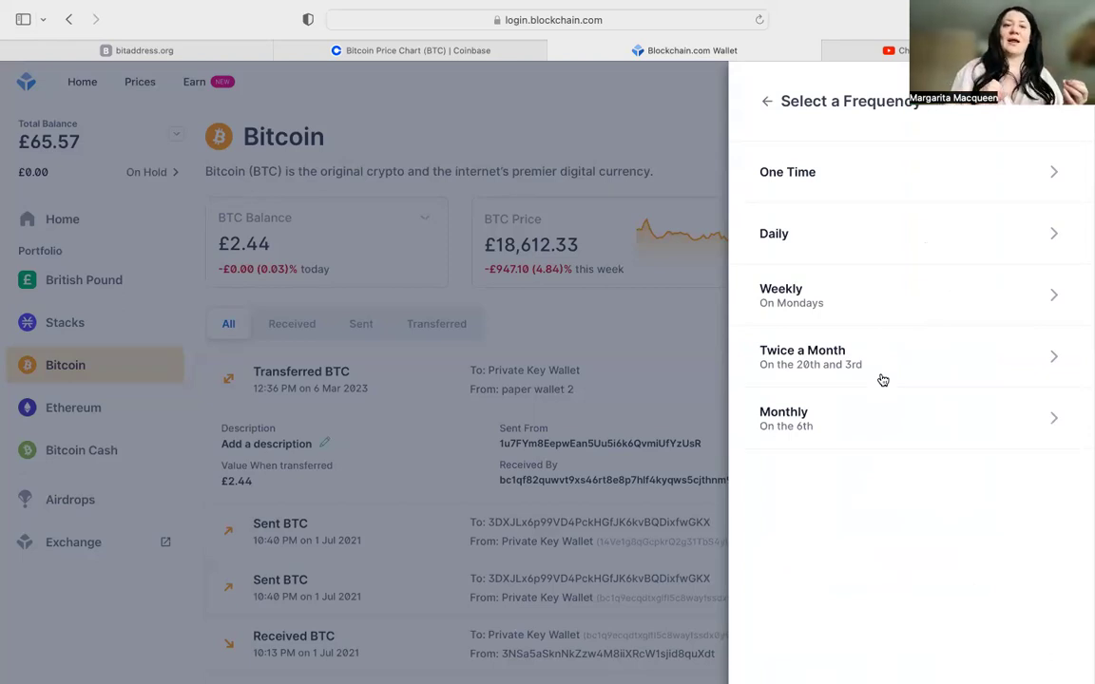
pyautogui.click(442, 51)
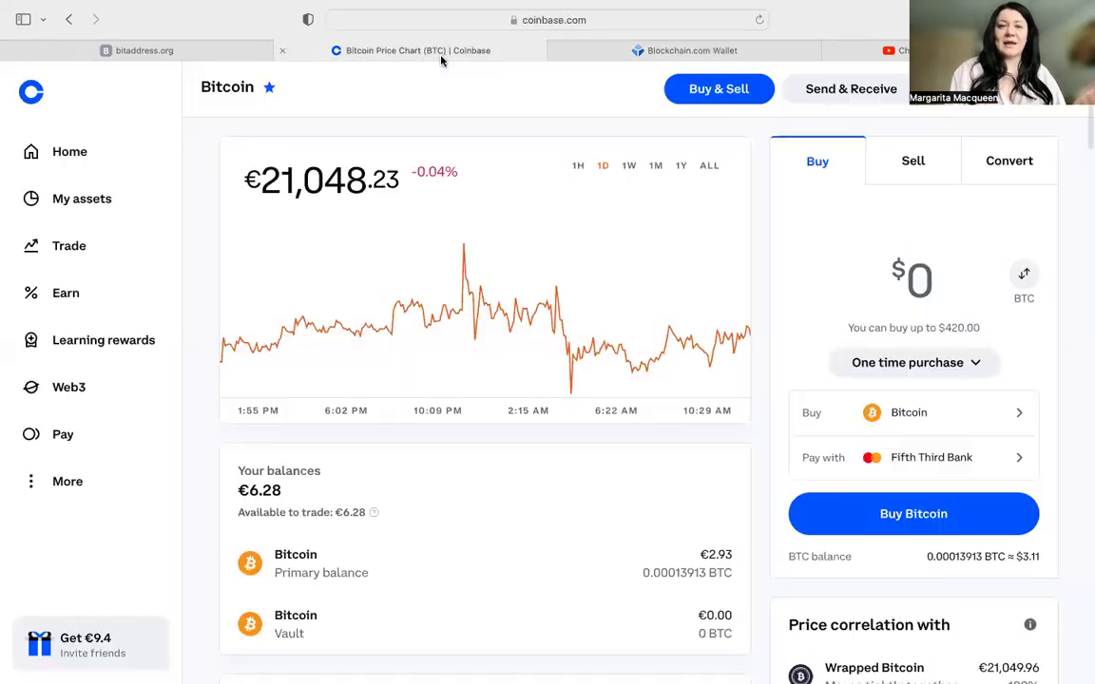
pyautogui.click(940, 367)
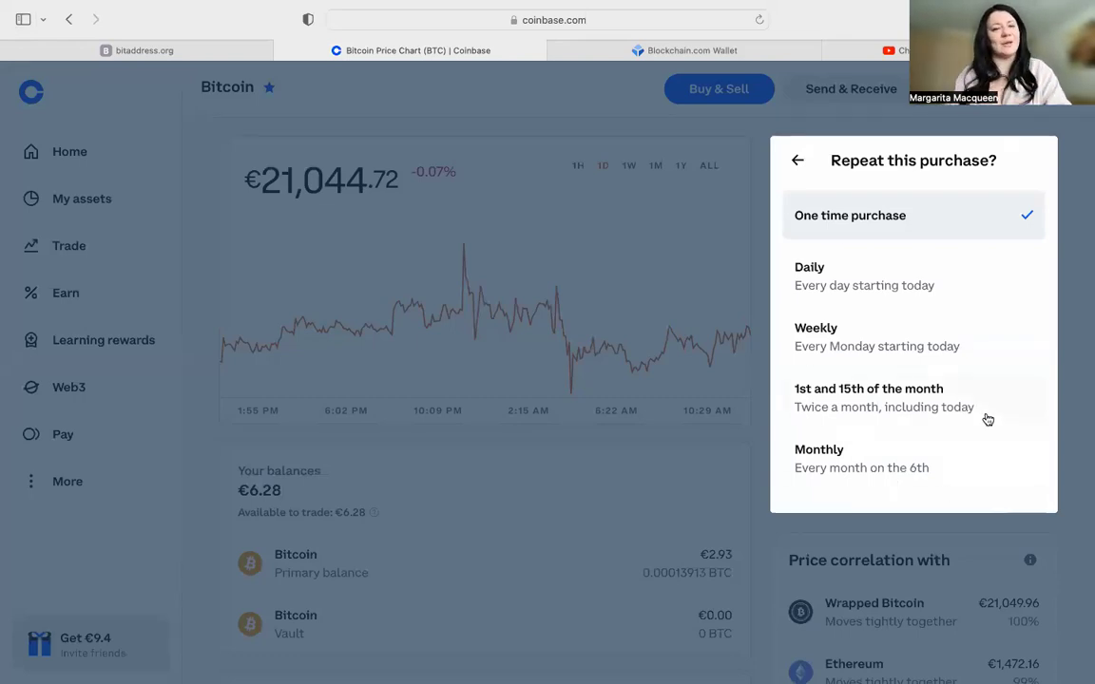
pyautogui.click(705, 54)
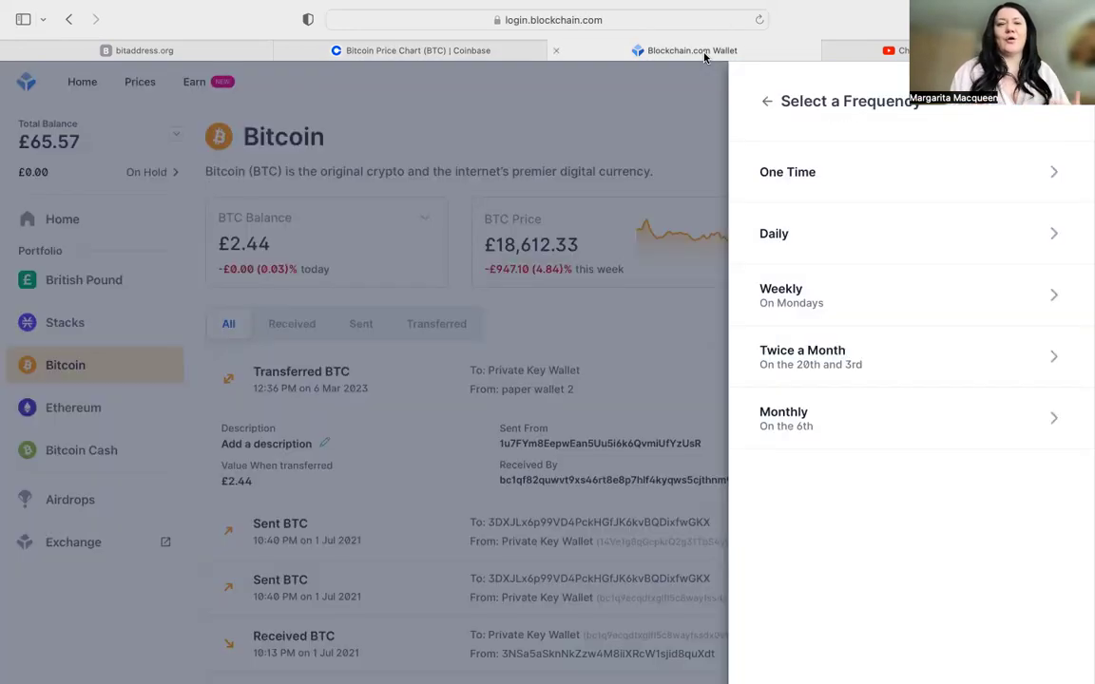
pyautogui.click(770, 105)
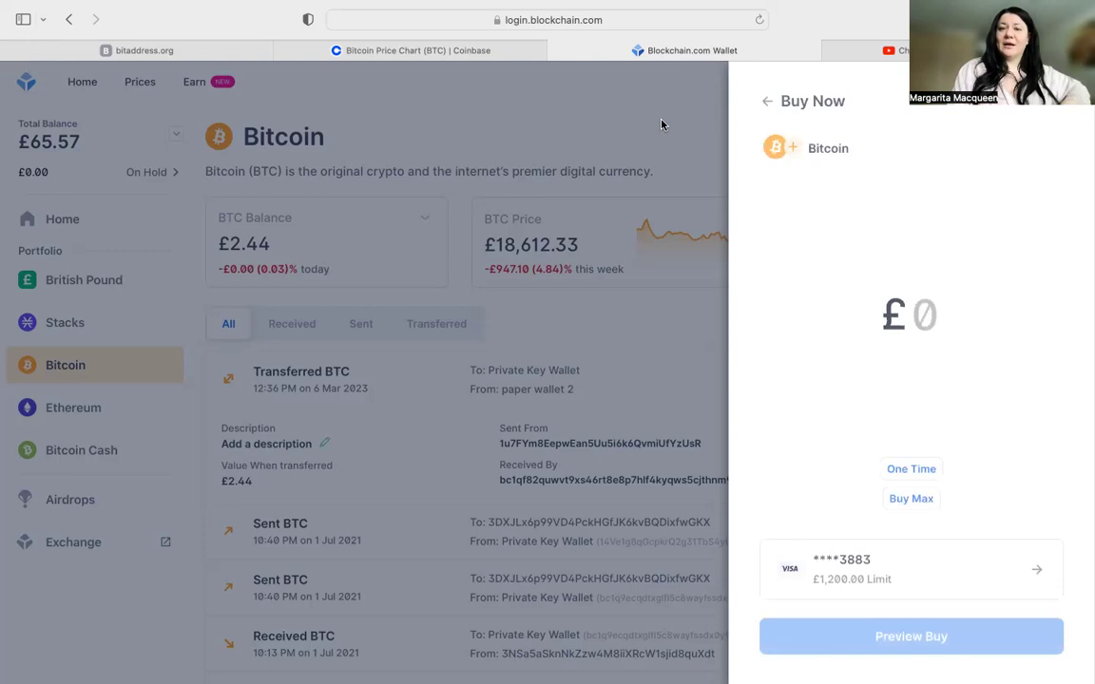
pyautogui.click(662, 123)
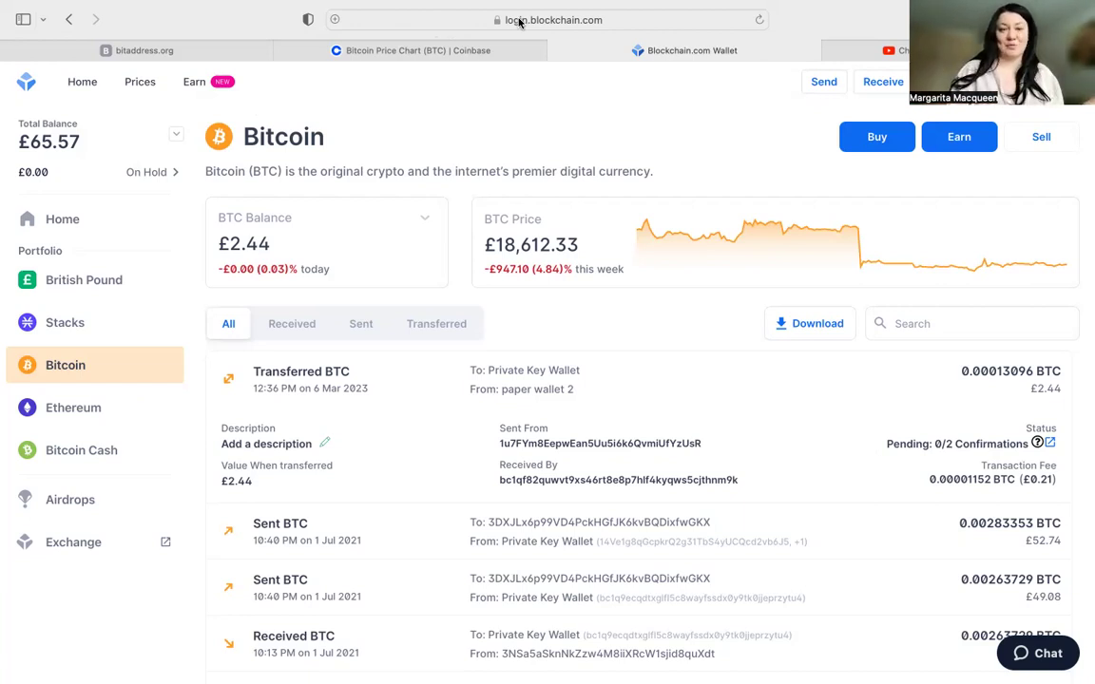
pyautogui.click(344, 50)
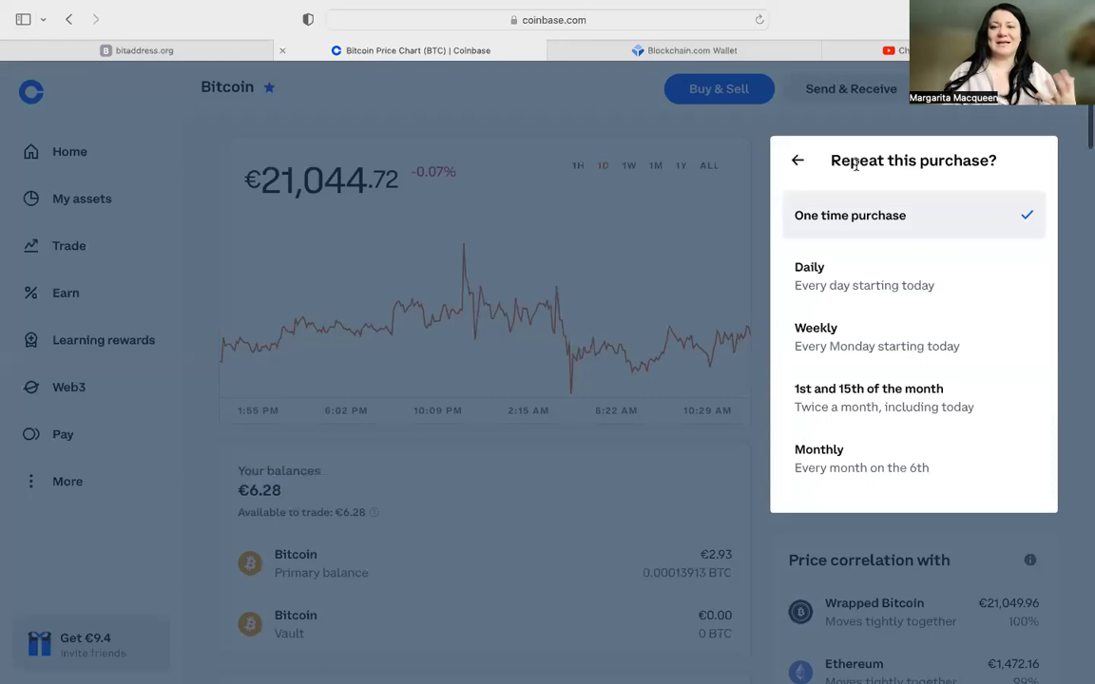
pyautogui.click(798, 162)
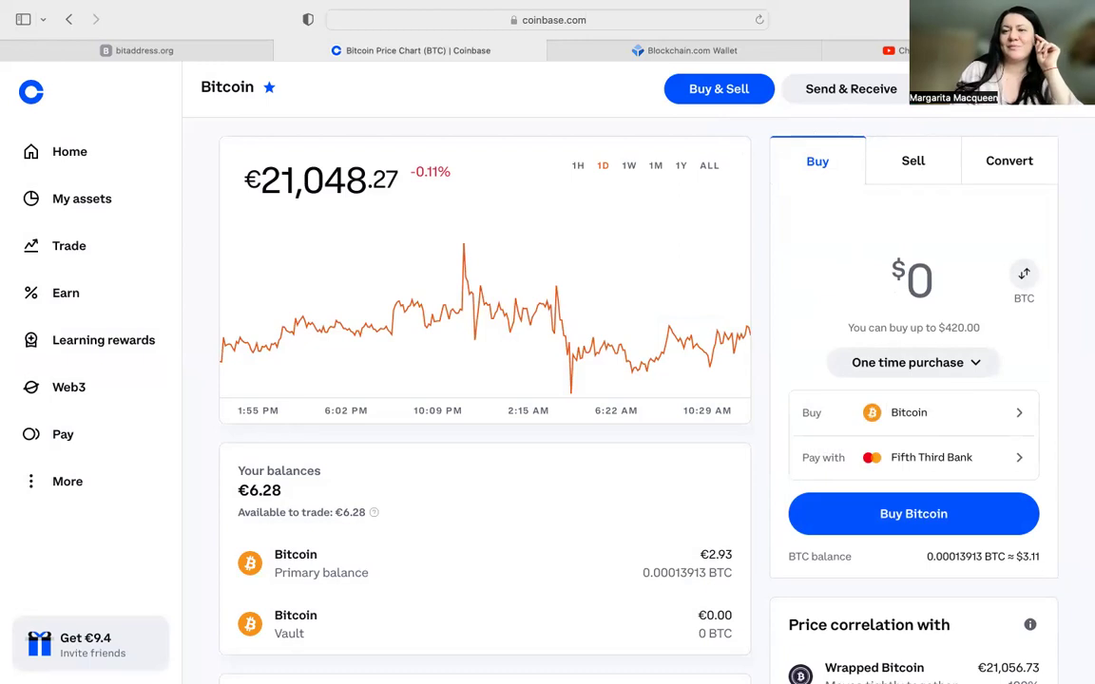
pyautogui.click(1007, 89)
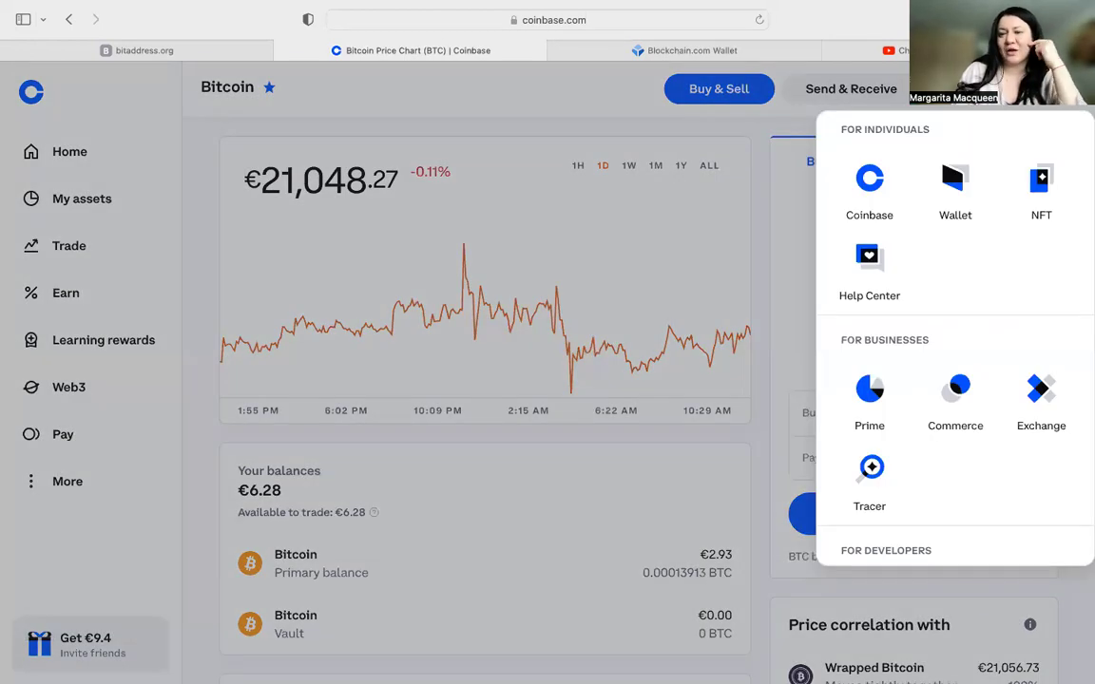
pyautogui.click(868, 100)
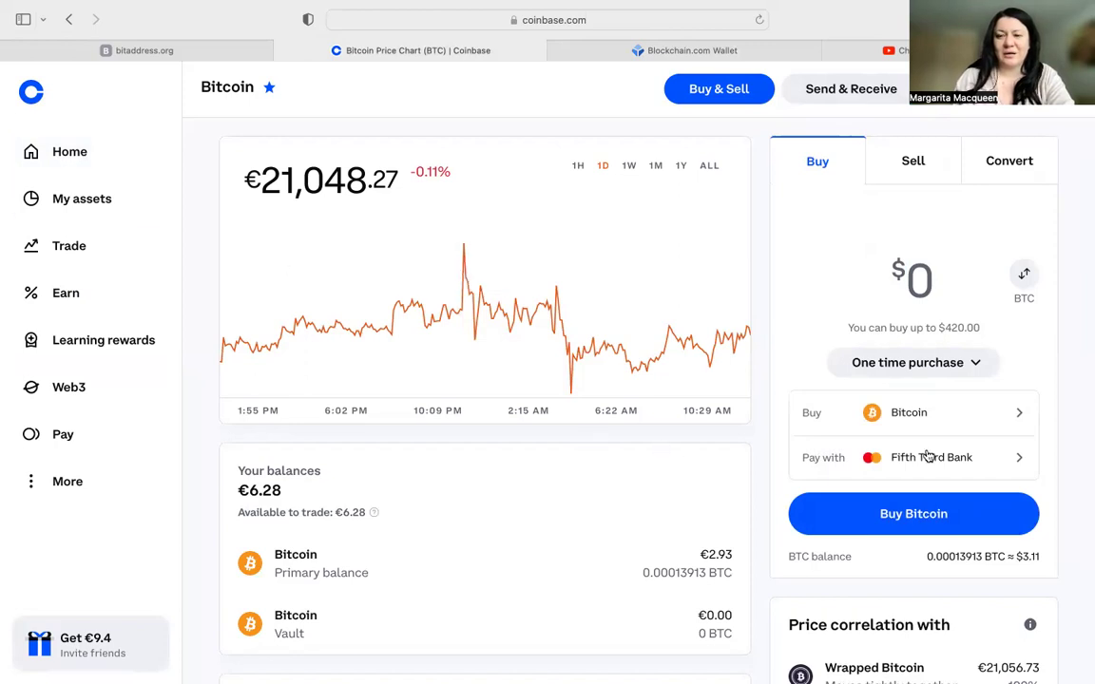
pyautogui.click(945, 418)
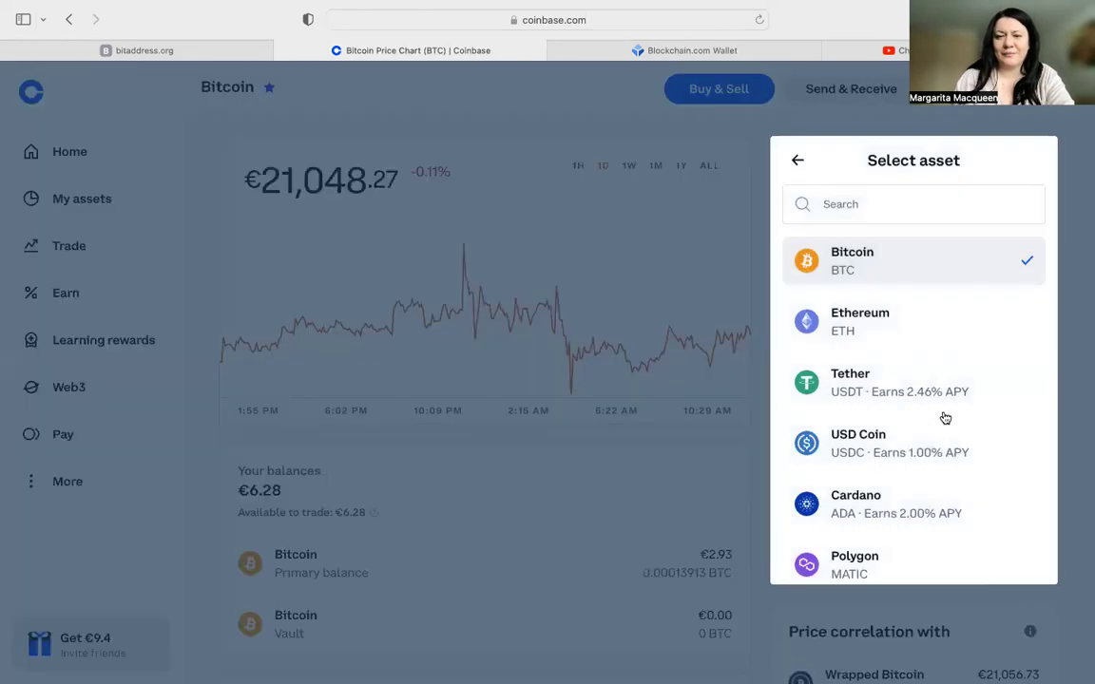
pyautogui.click(799, 163)
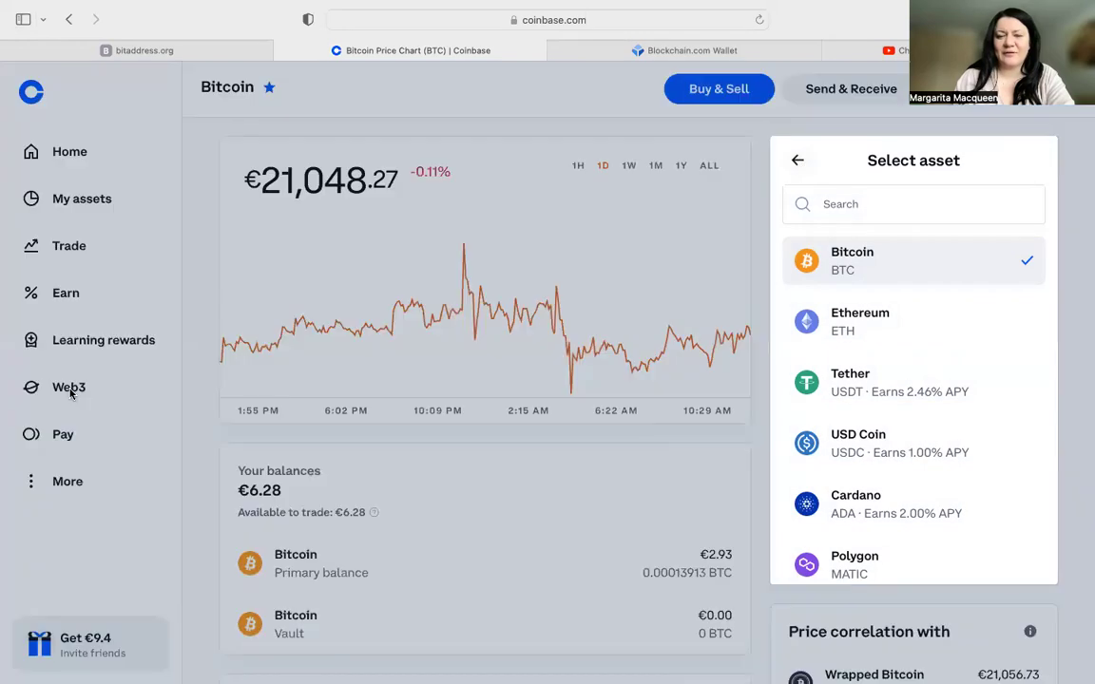
pyautogui.scroll(-5, 176, 423)
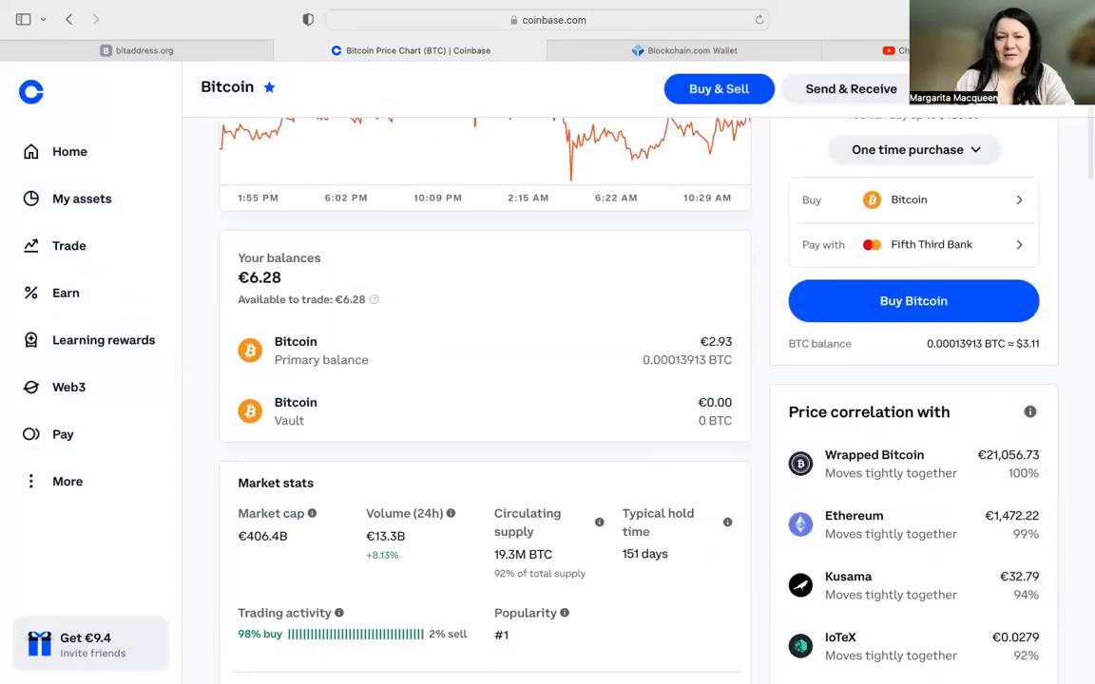
pyautogui.scroll(5, 66, 113)
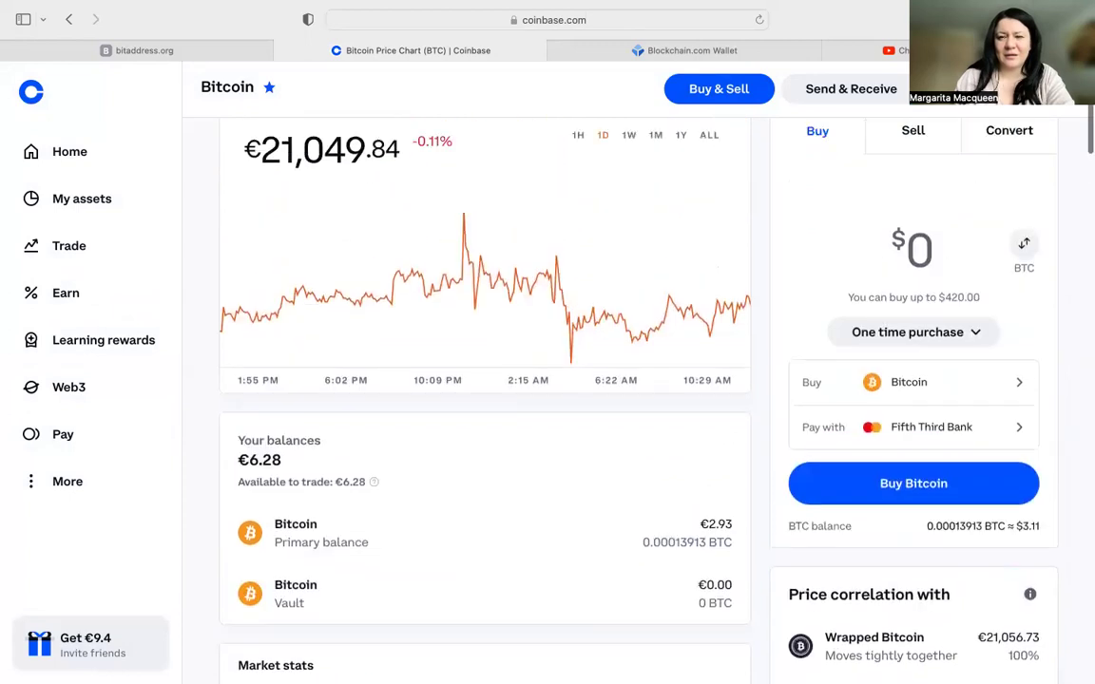
pyautogui.click(74, 152)
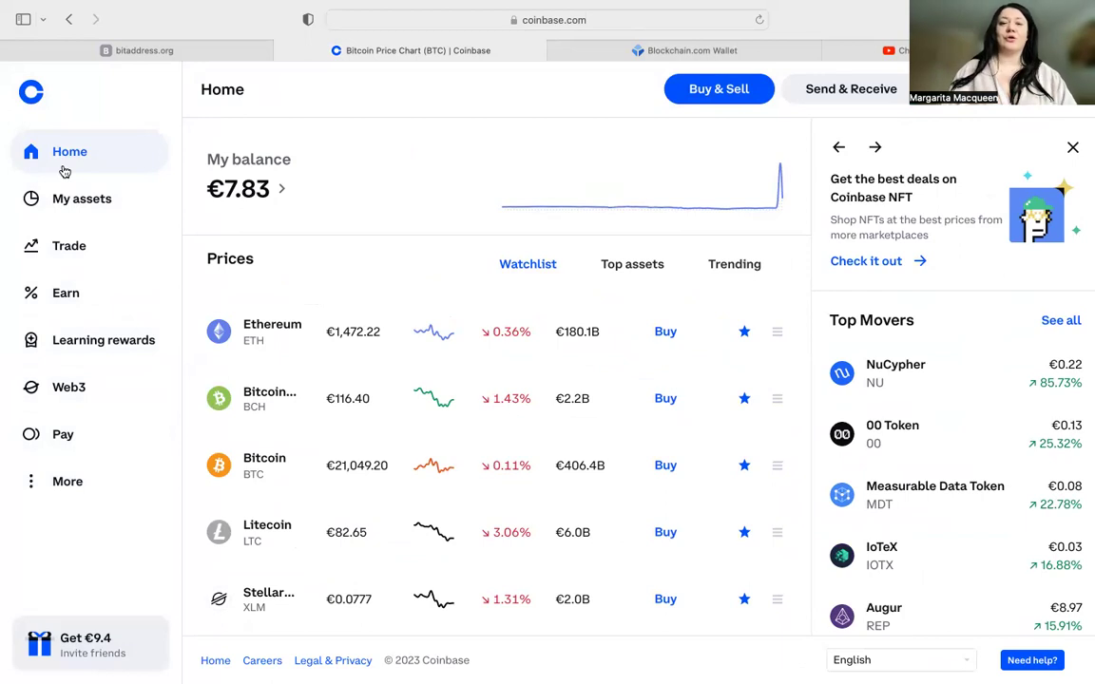
pyautogui.click(607, 49)
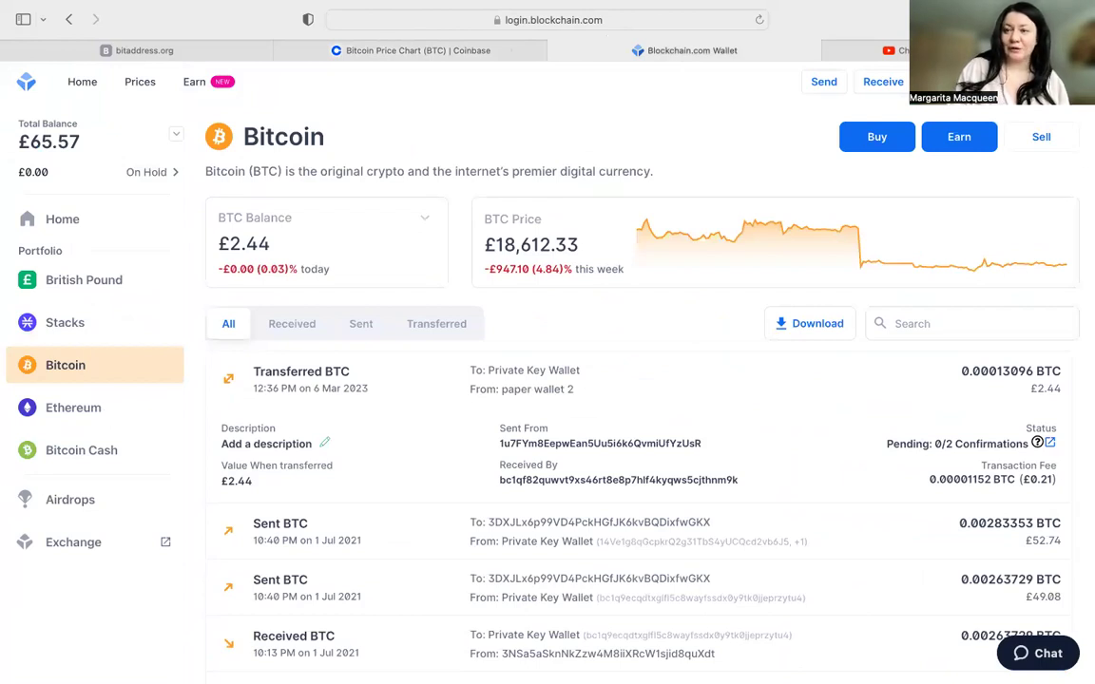
# Review Bitcoin, Bitcoin Cash, Ethereum and Stellar wallets and addresses, then view the British Pound account
pyautogui.click(1069, 82)
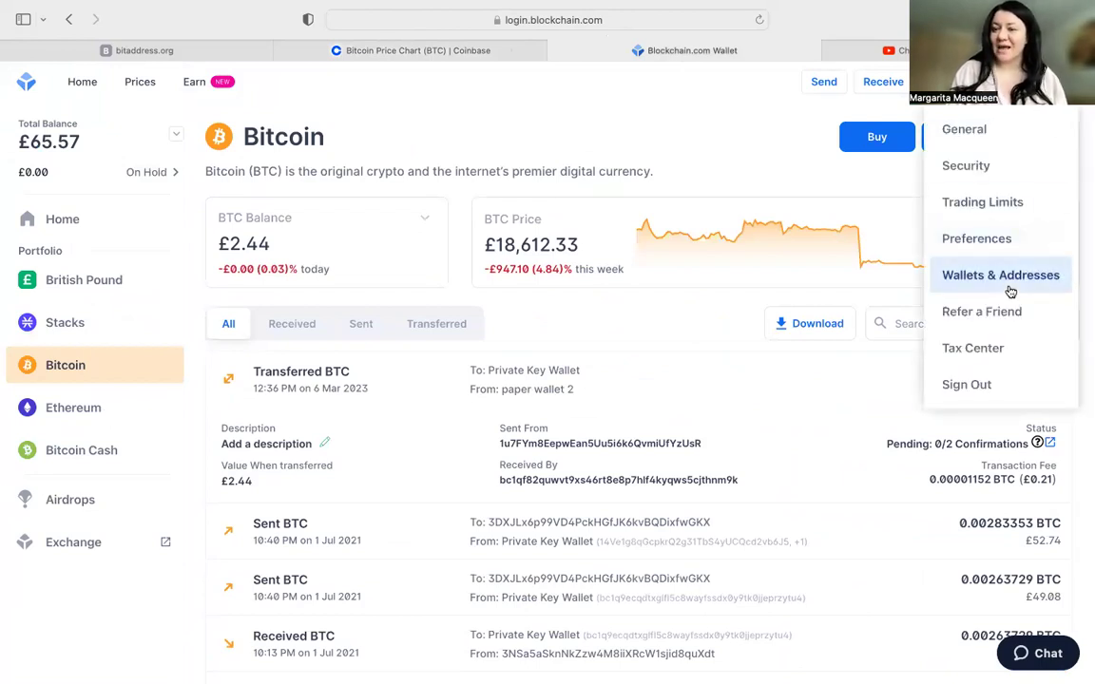
pyautogui.click(1000, 275)
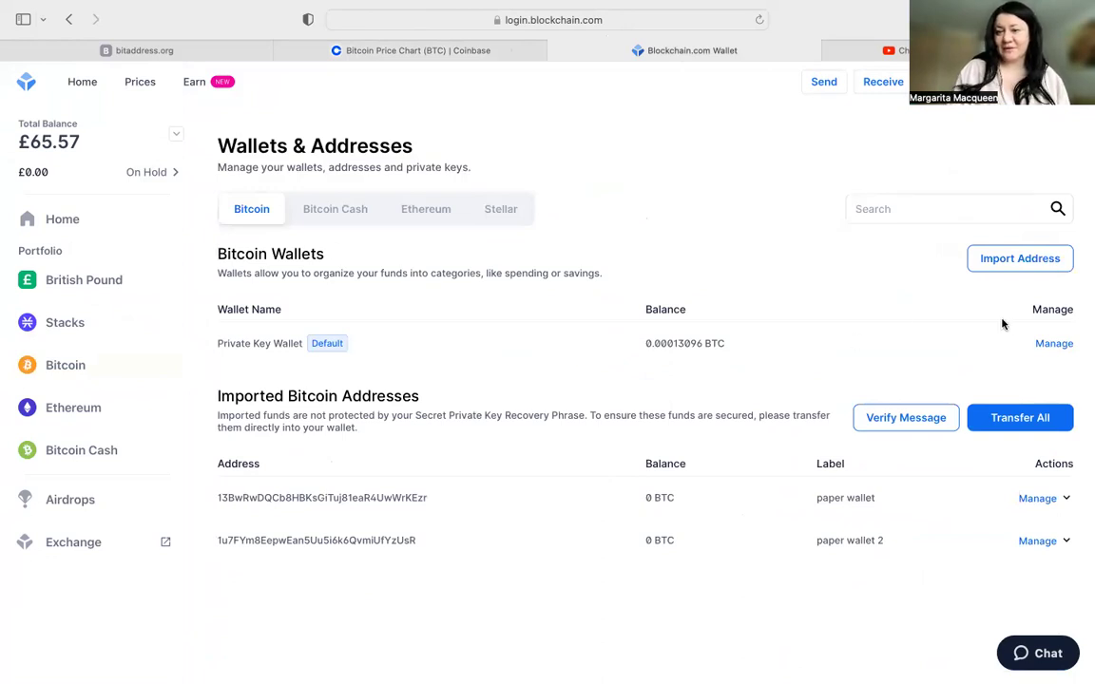
pyautogui.click(318, 221)
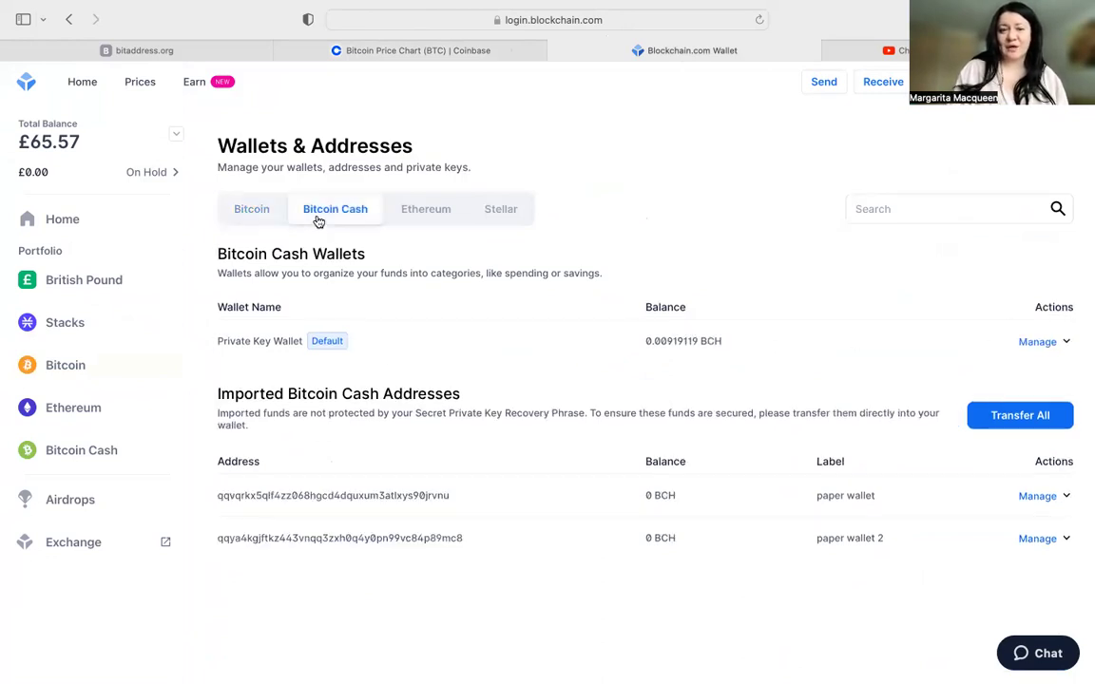
pyautogui.click(422, 213)
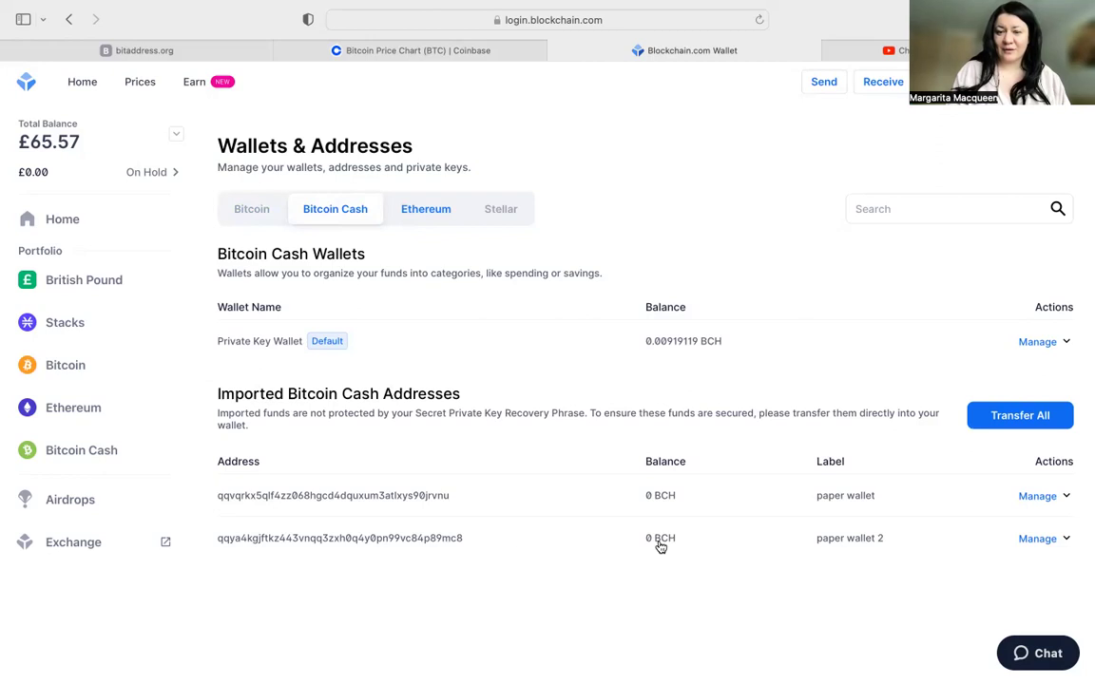
pyautogui.click(335, 211)
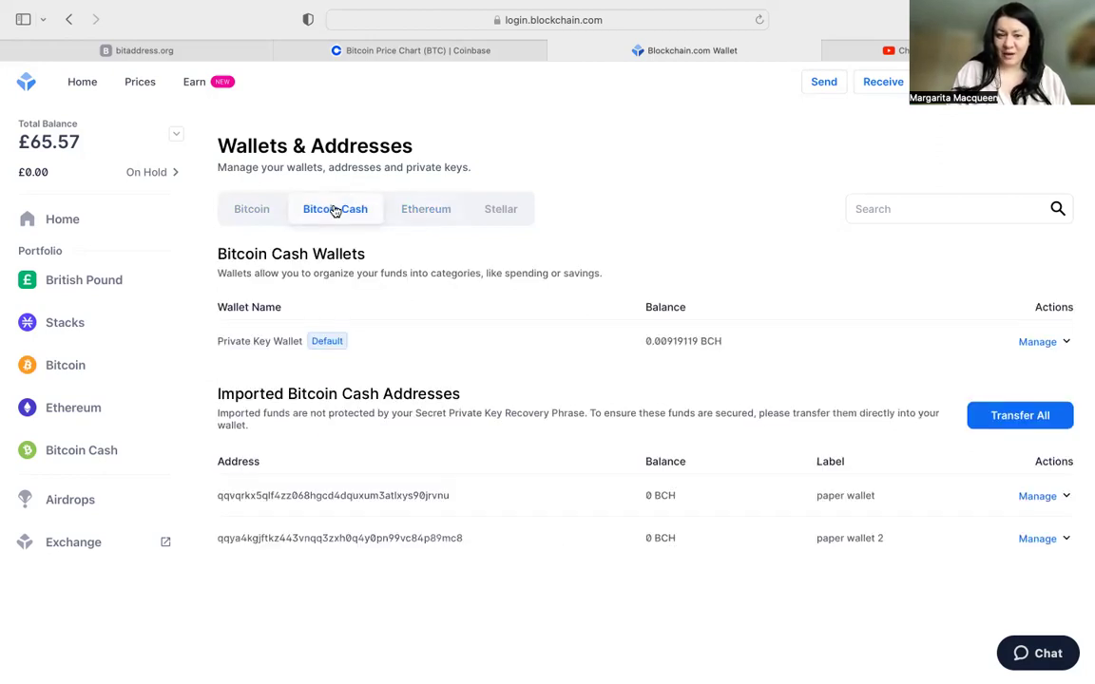
pyautogui.click(239, 211)
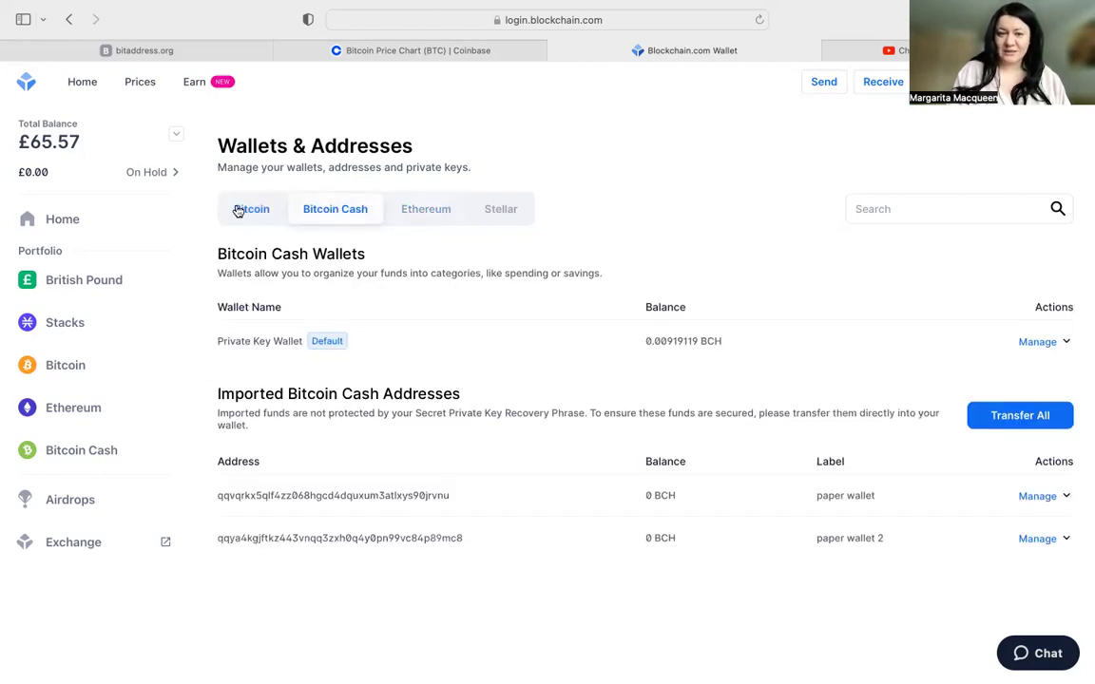
pyautogui.click(348, 217)
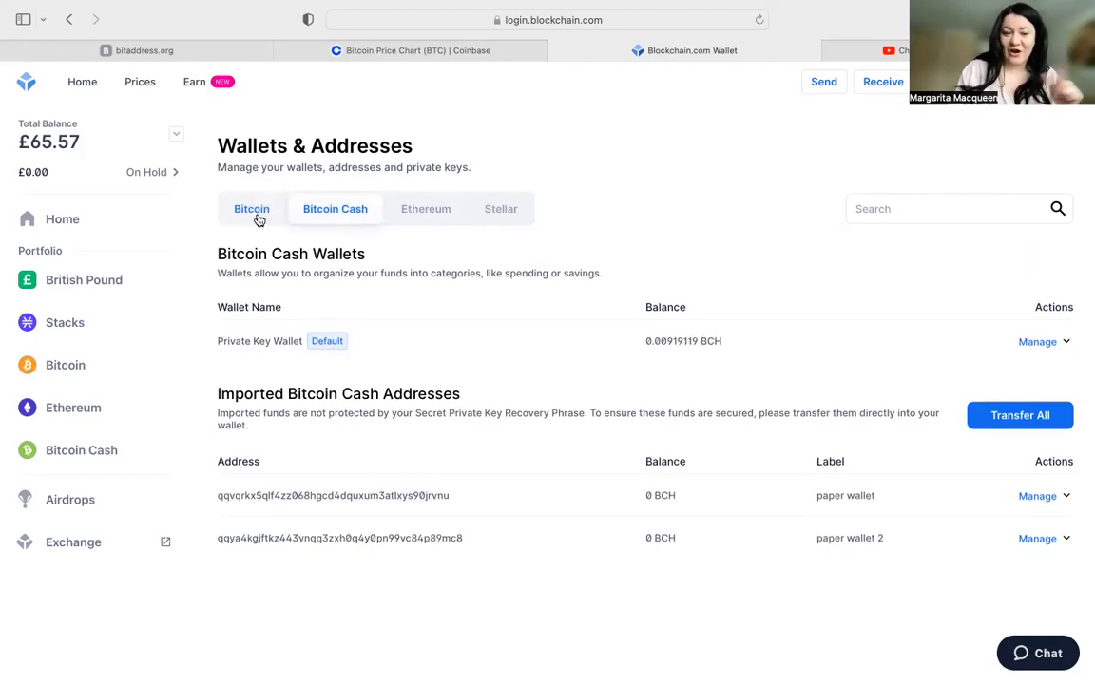
pyautogui.click(259, 219)
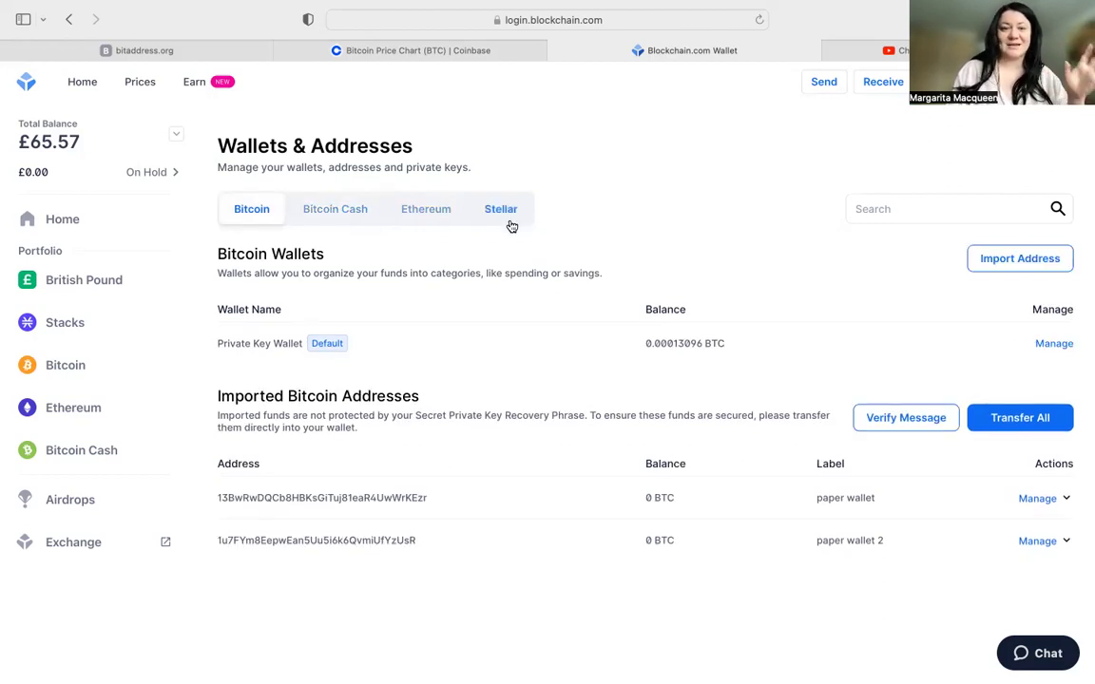
pyautogui.click(506, 221)
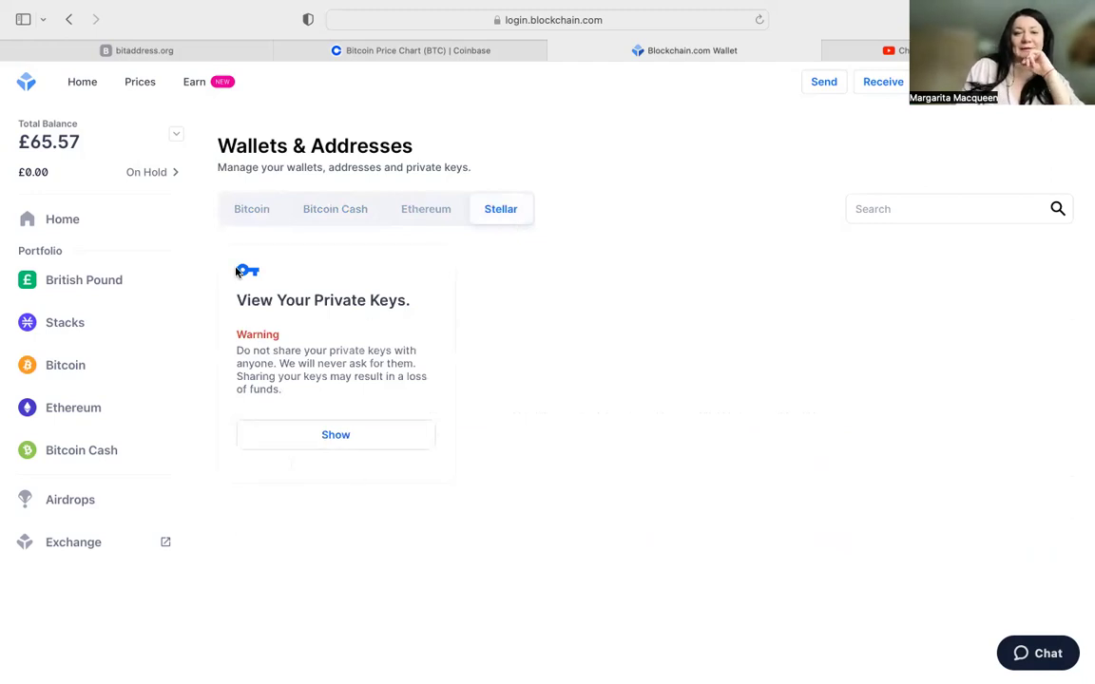
pyautogui.click(66, 277)
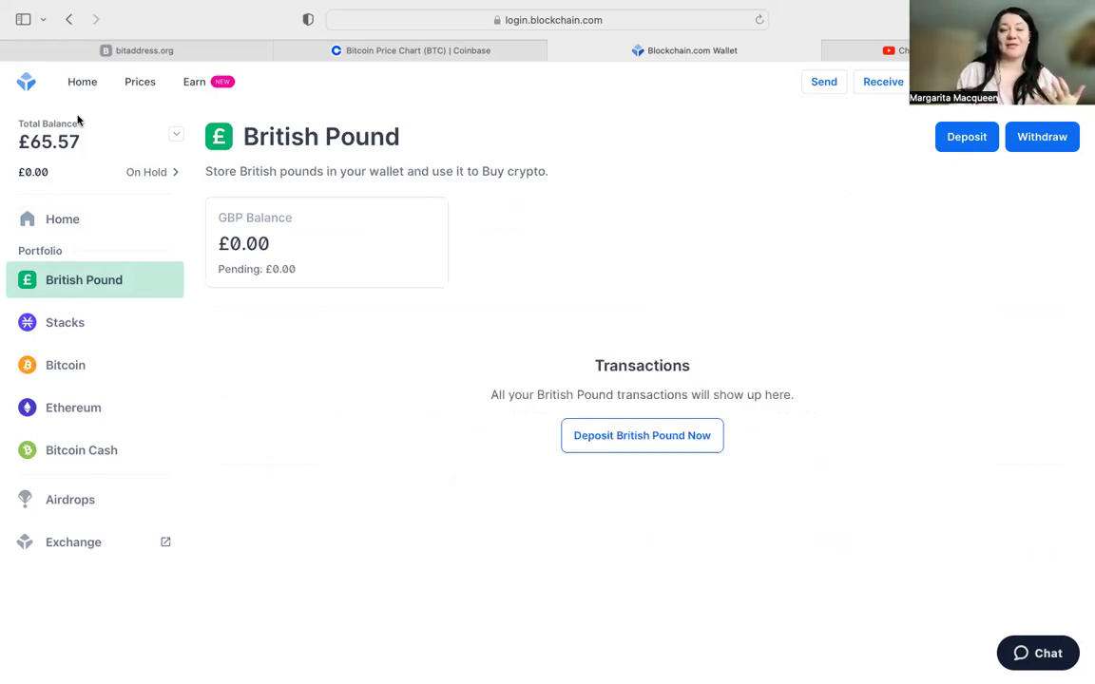
# Return to Home showing £65.57 in holdings: Stacks, Bitcoin and Ethereum
pyautogui.click(105, 230)
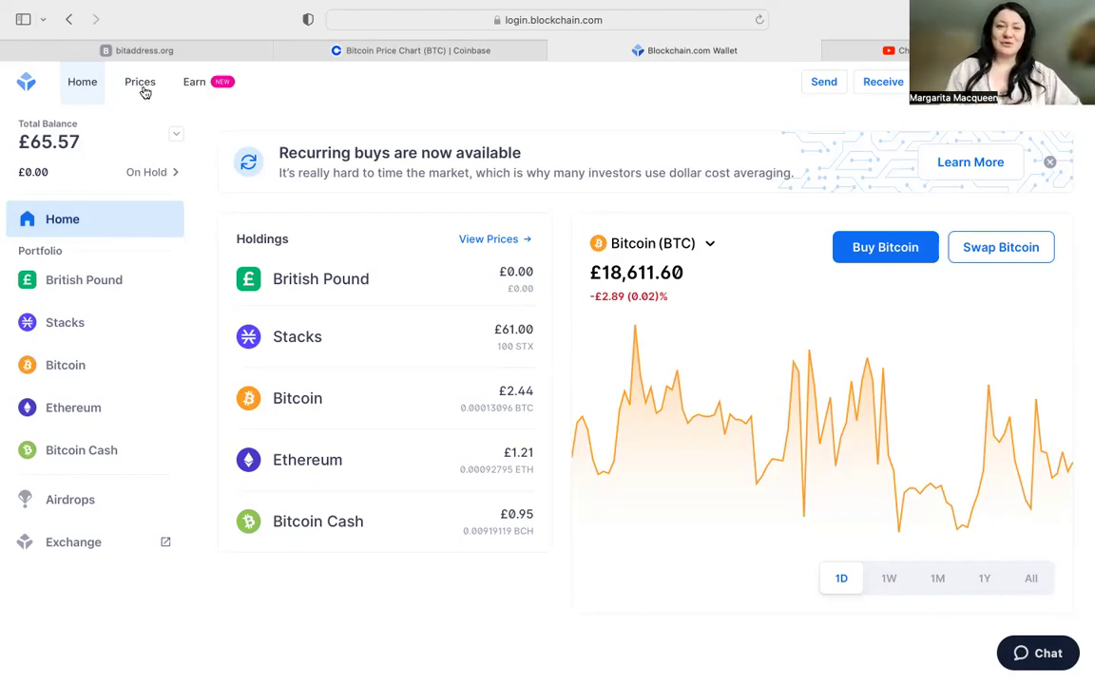
pyautogui.moveTo(752, 5)
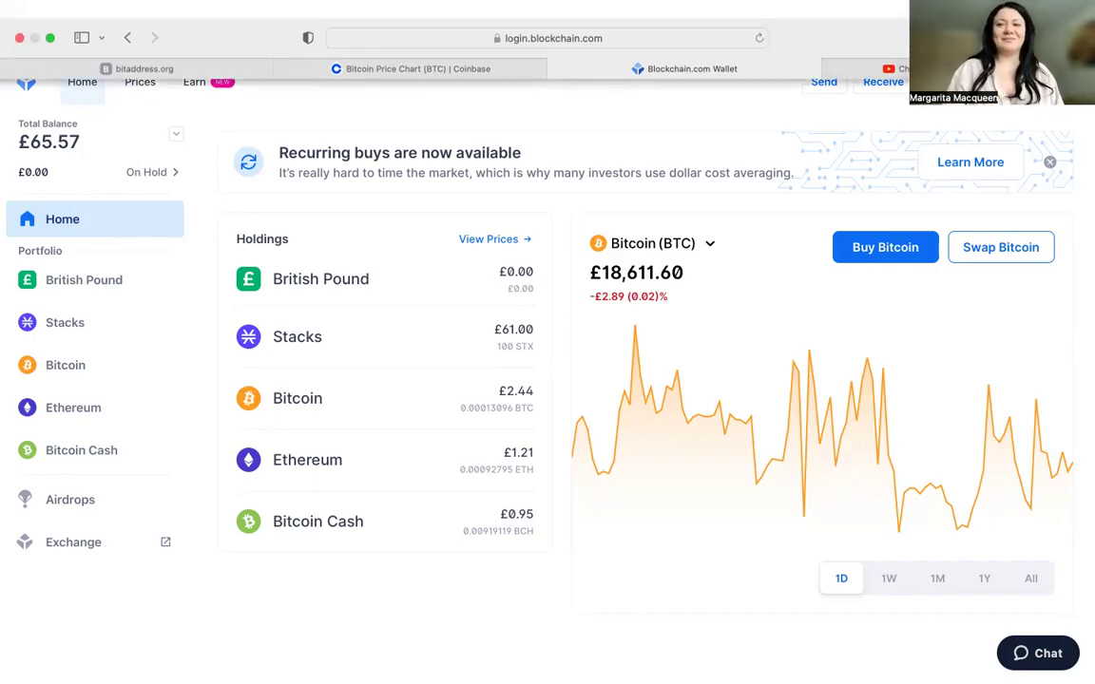